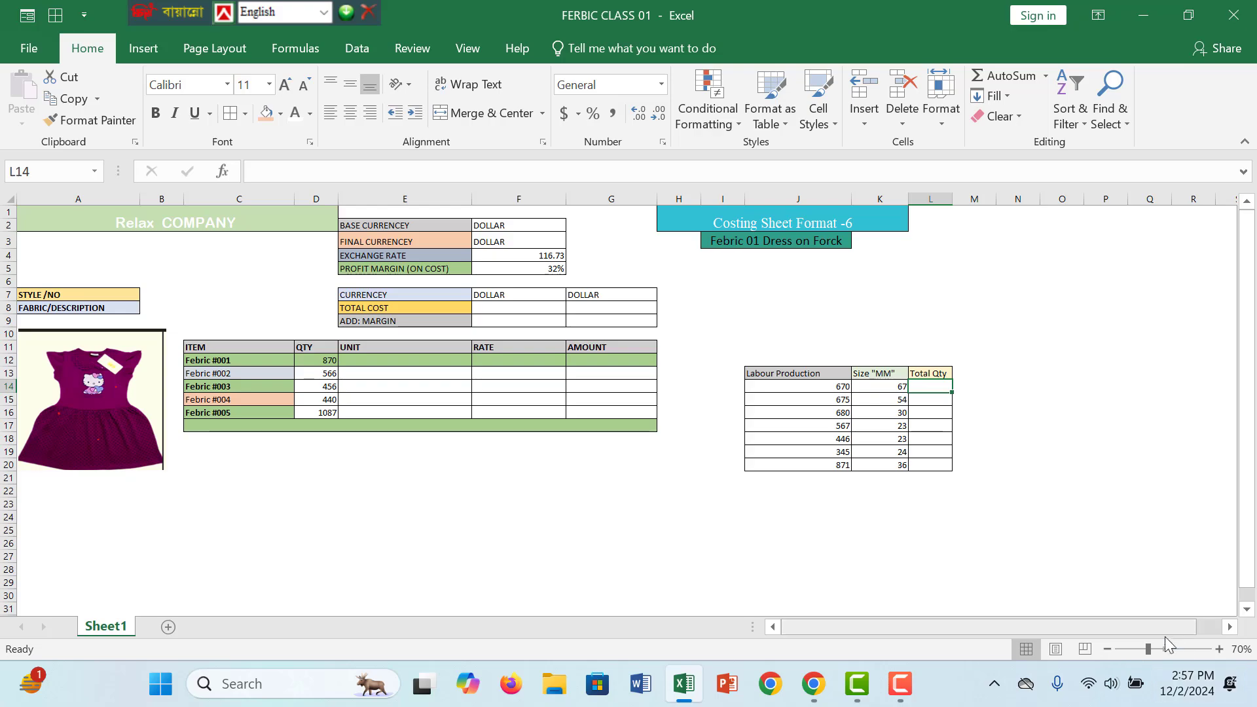
Examine the costing sheet's fabric item table and the labour production table with its empty Total Qty column.
{"action": "left_click", "coordinate": [1160, 650]}
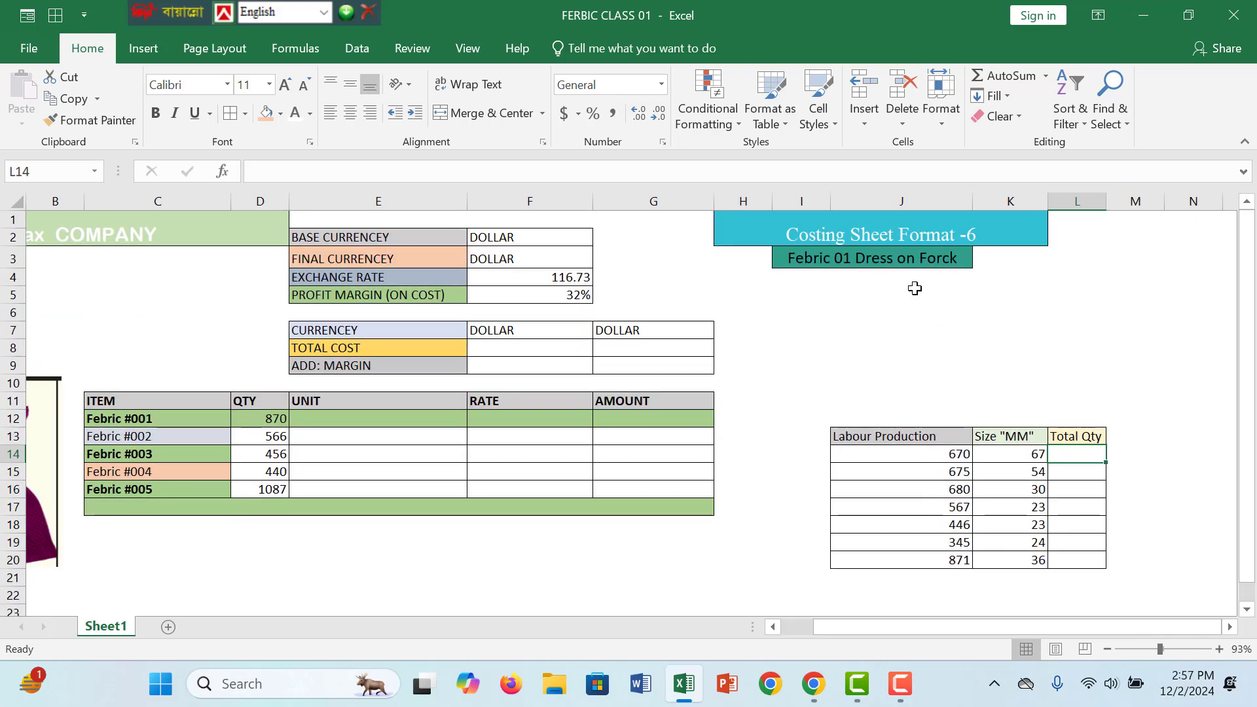
{"action": "left_click_drag", "start_coordinate": [977, 627], "coordinate": [891, 626]}
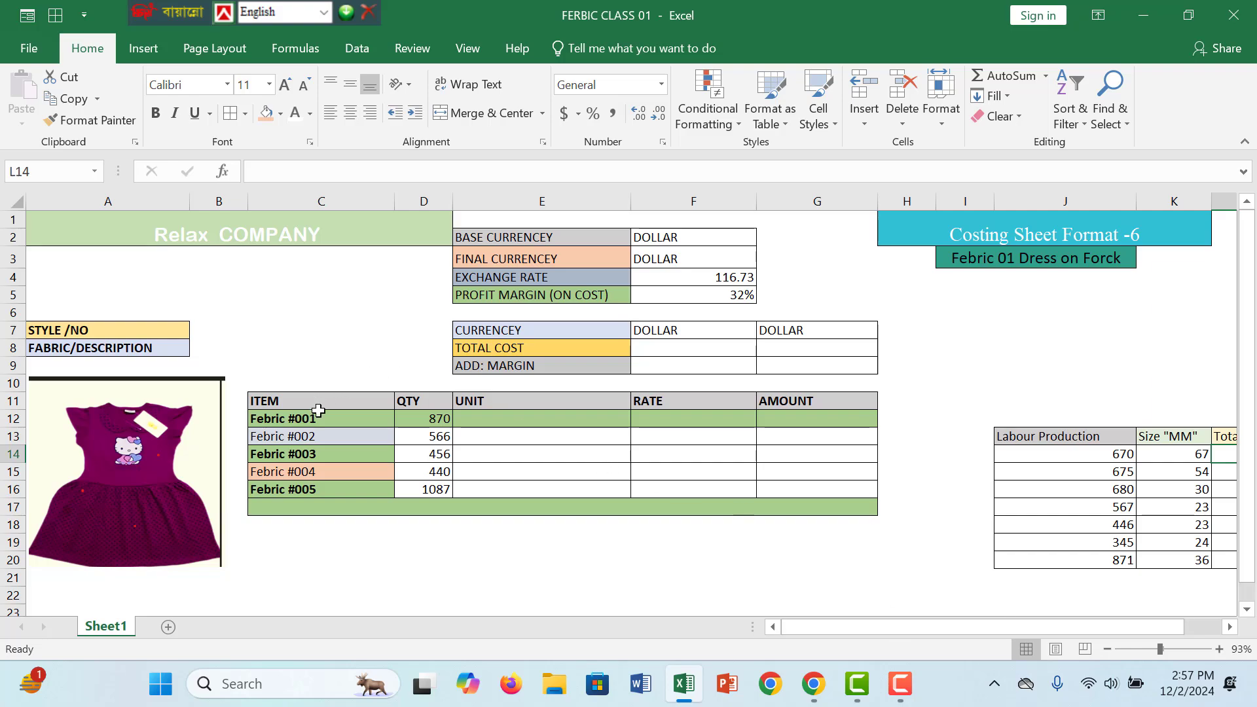
{"action": "left_click", "coordinate": [1092, 520]}
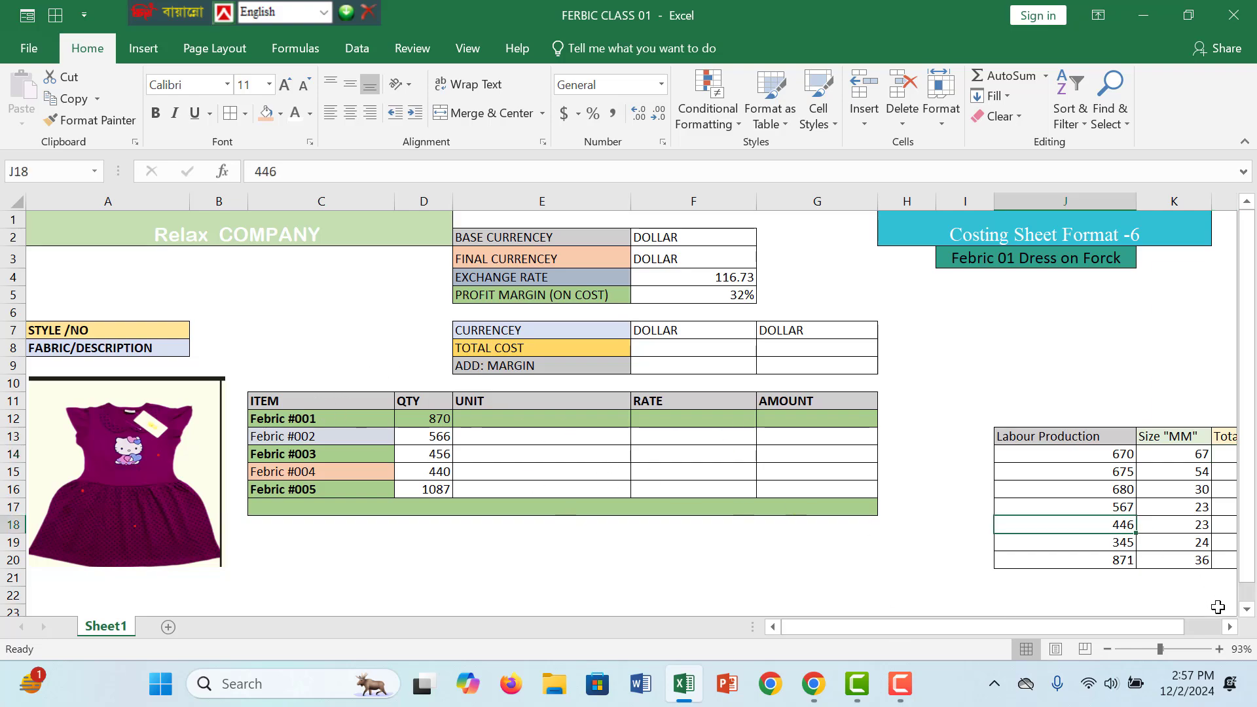
{"action": "left_click_drag", "start_coordinate": [1145, 627], "coordinate": [1178, 627]}
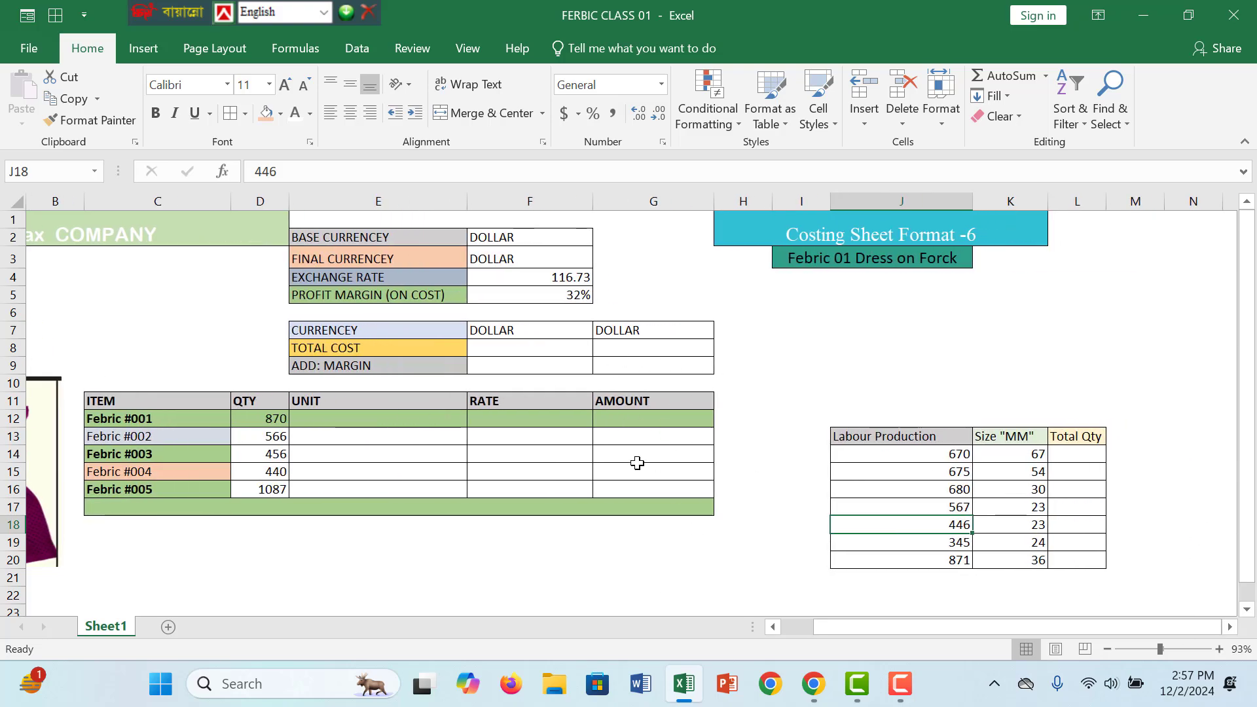
{"action": "left_click", "coordinate": [636, 463]}
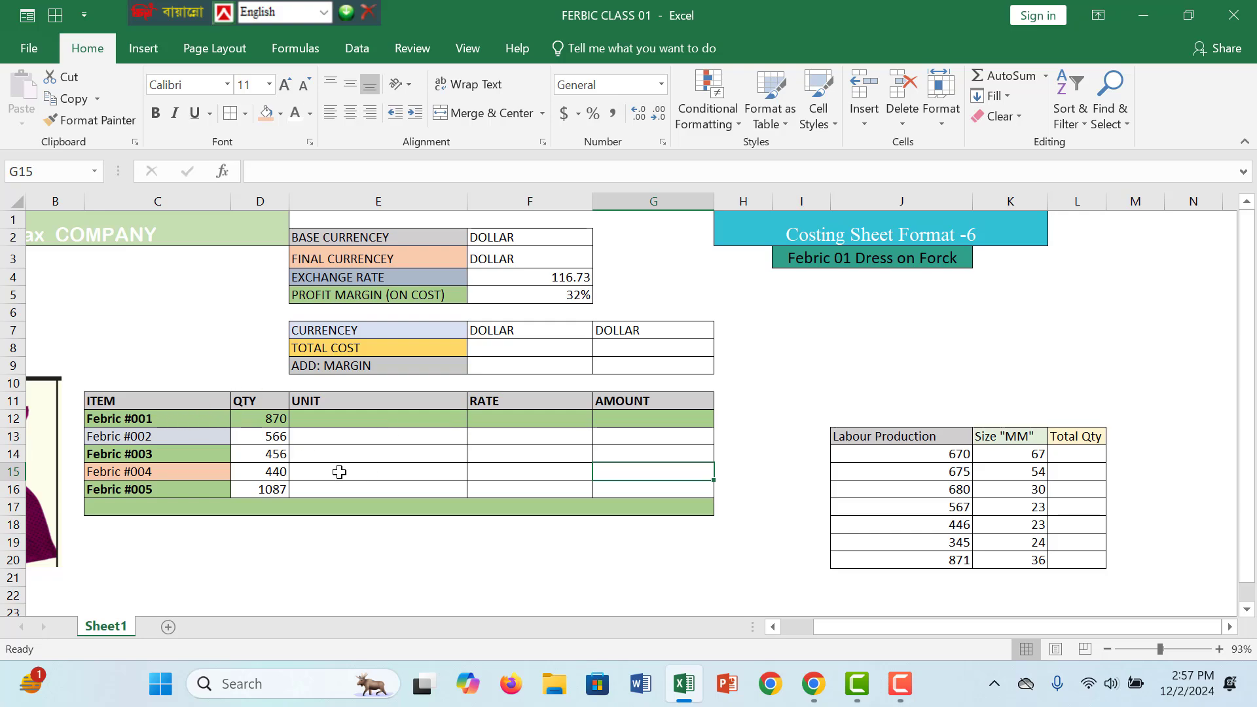
{"action": "left_click", "coordinate": [889, 456]}
{"action": "left_click", "coordinate": [1067, 460]}
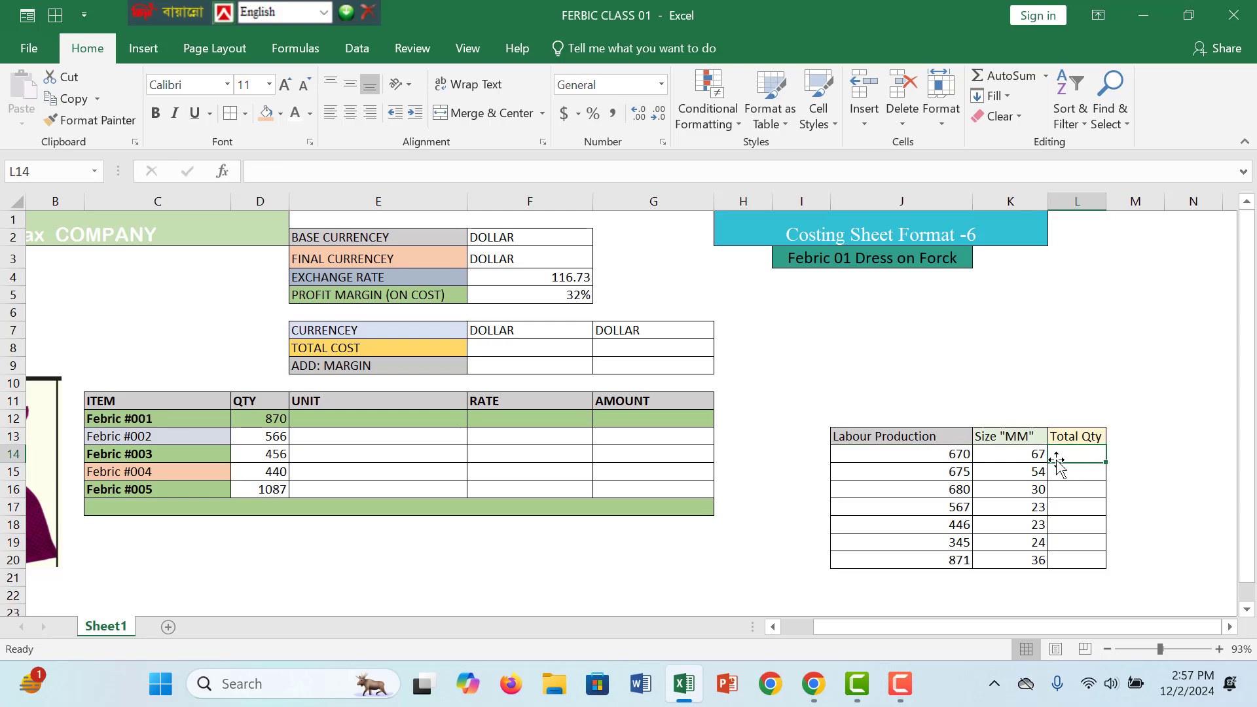
{"action": "left_click", "coordinate": [941, 466]}
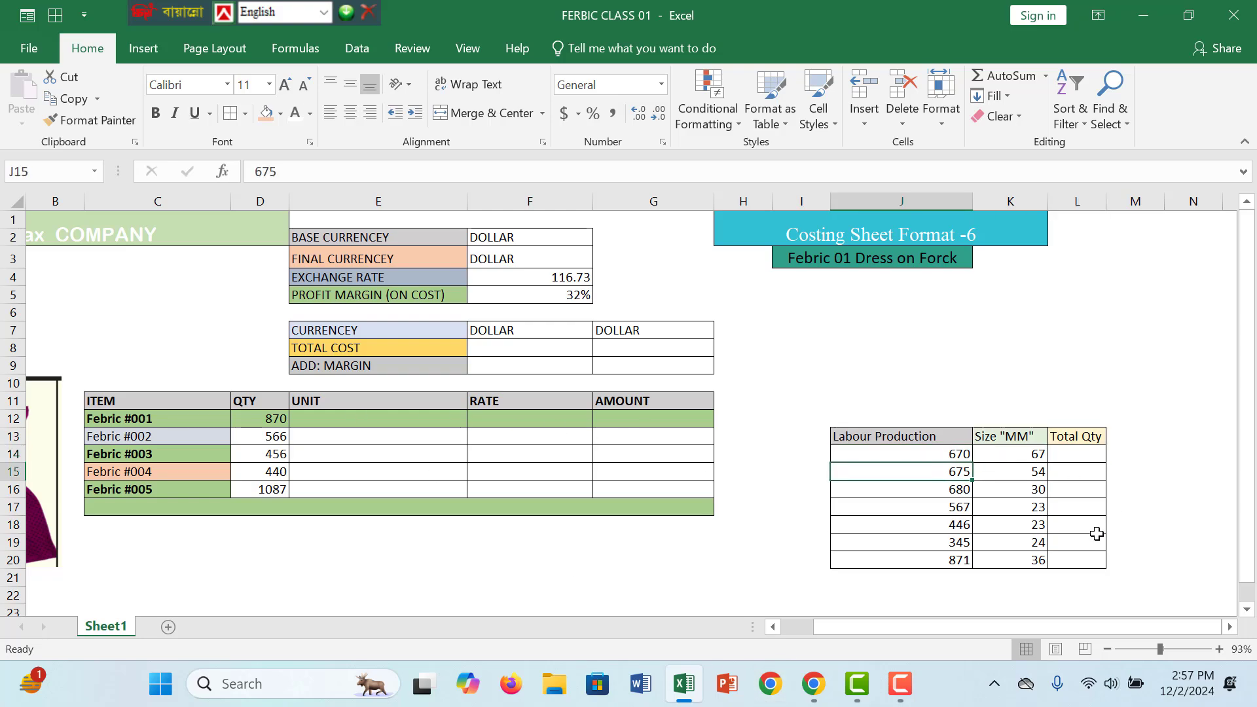
{"action": "left_click", "coordinate": [1073, 456]}
{"action": "left_click", "coordinate": [1031, 454]}
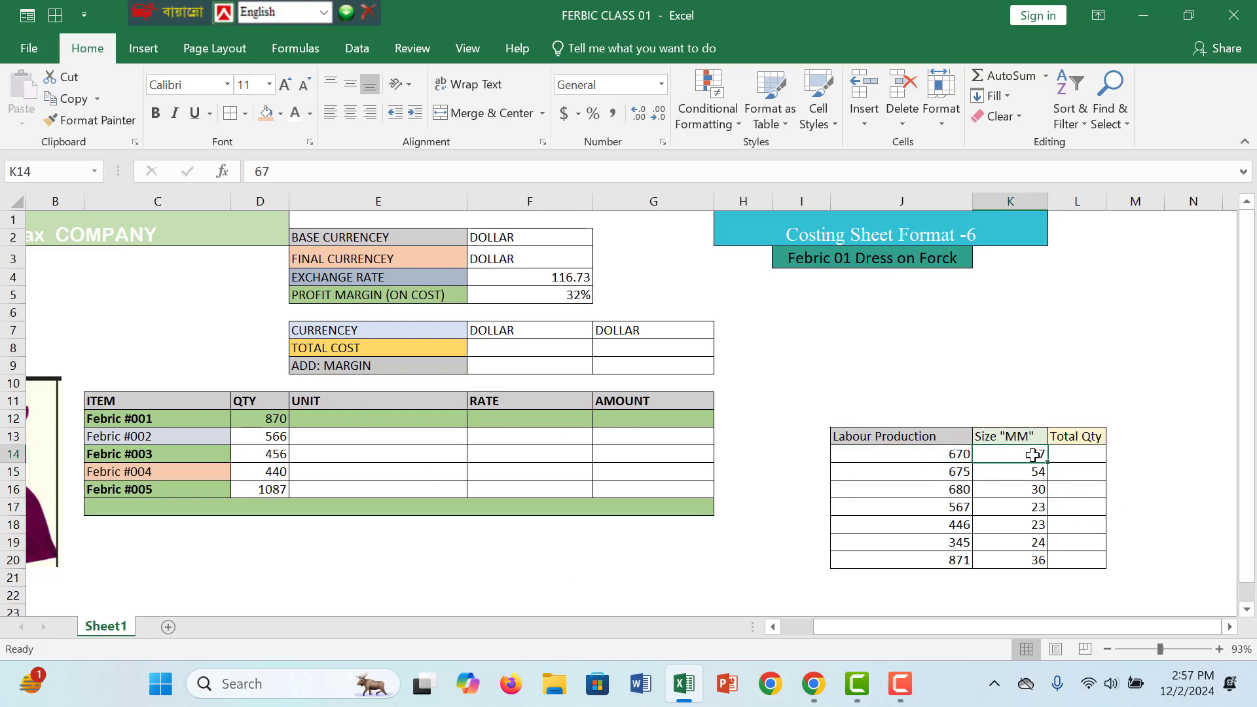
{"action": "left_click", "coordinate": [1081, 452]}
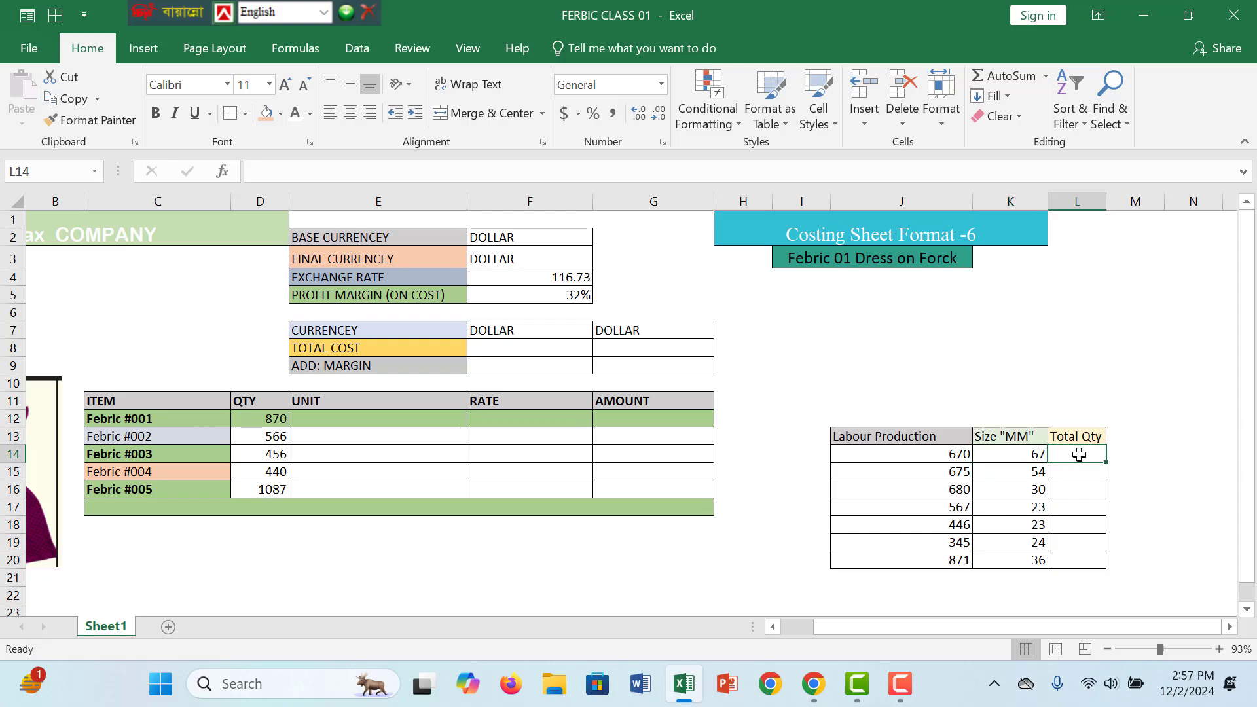
{"action": "left_click", "coordinate": [929, 456]}
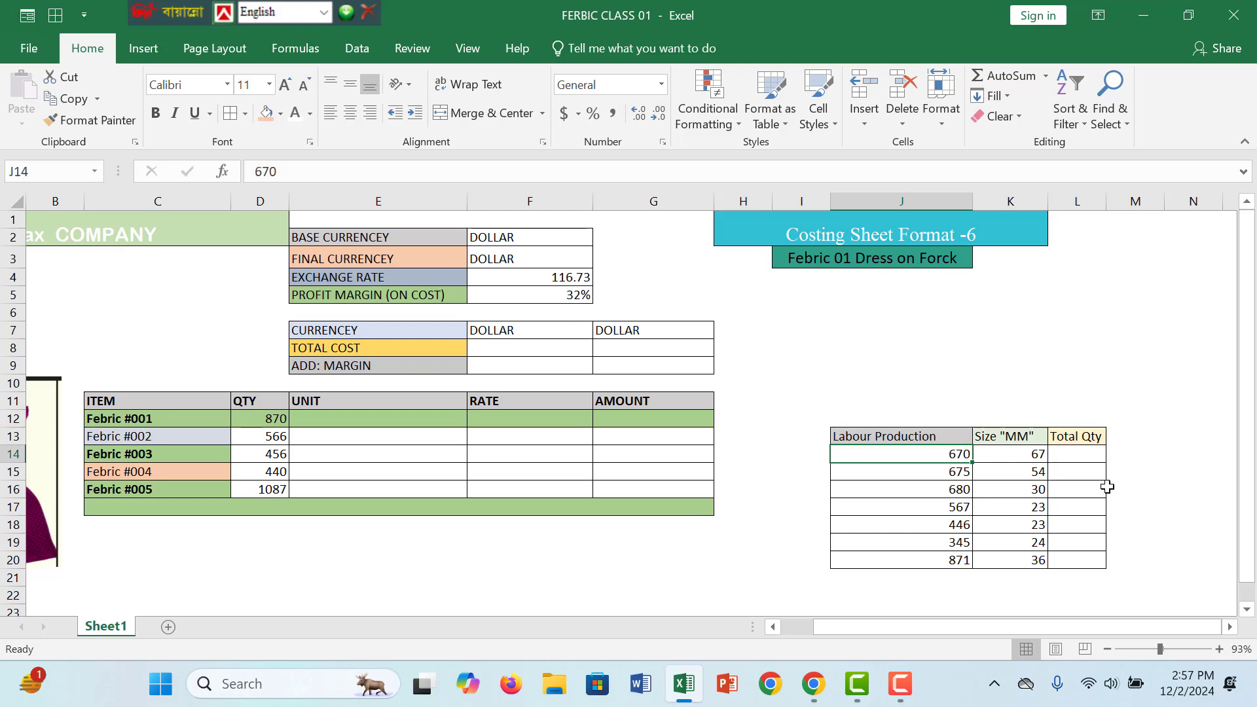
Calculate Total Qty in L14 with the formula =J14*K14 and fill it down through L20.
{"action": "left_click", "coordinate": [1075, 456]}
{"action": "type", "text": "="}
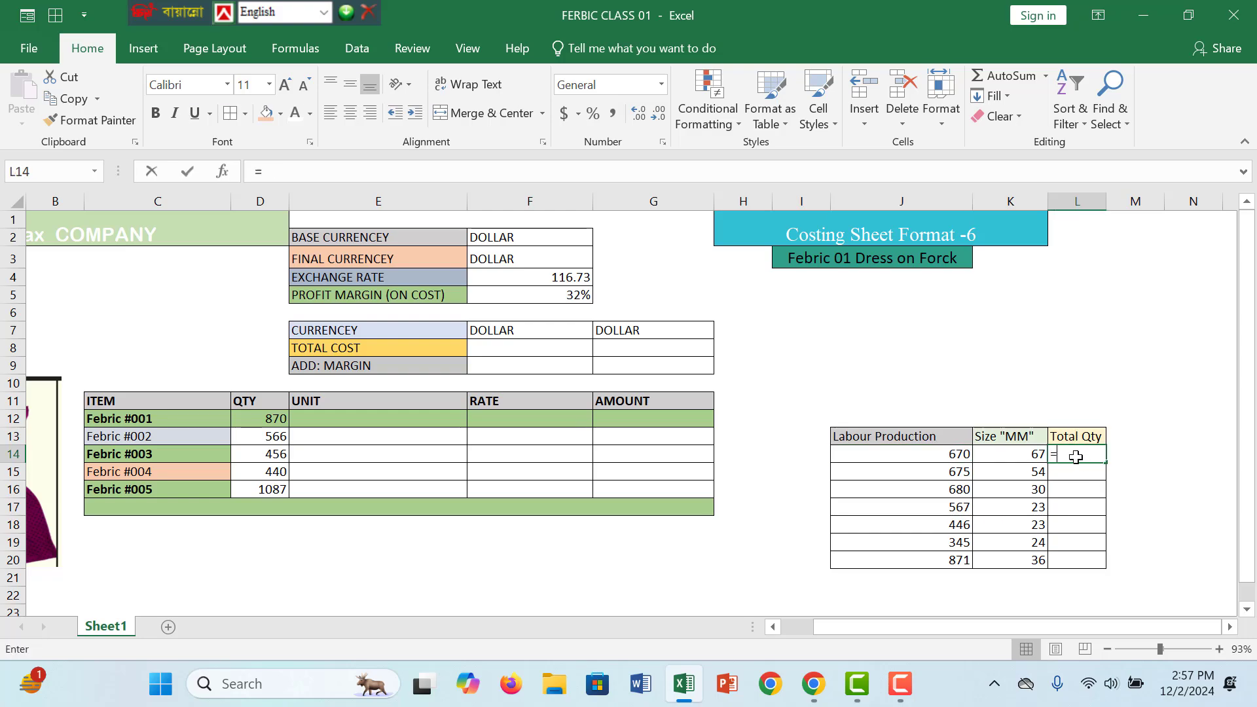
{"action": "left_click", "coordinate": [925, 458]}
{"action": "type", "text": "*"}
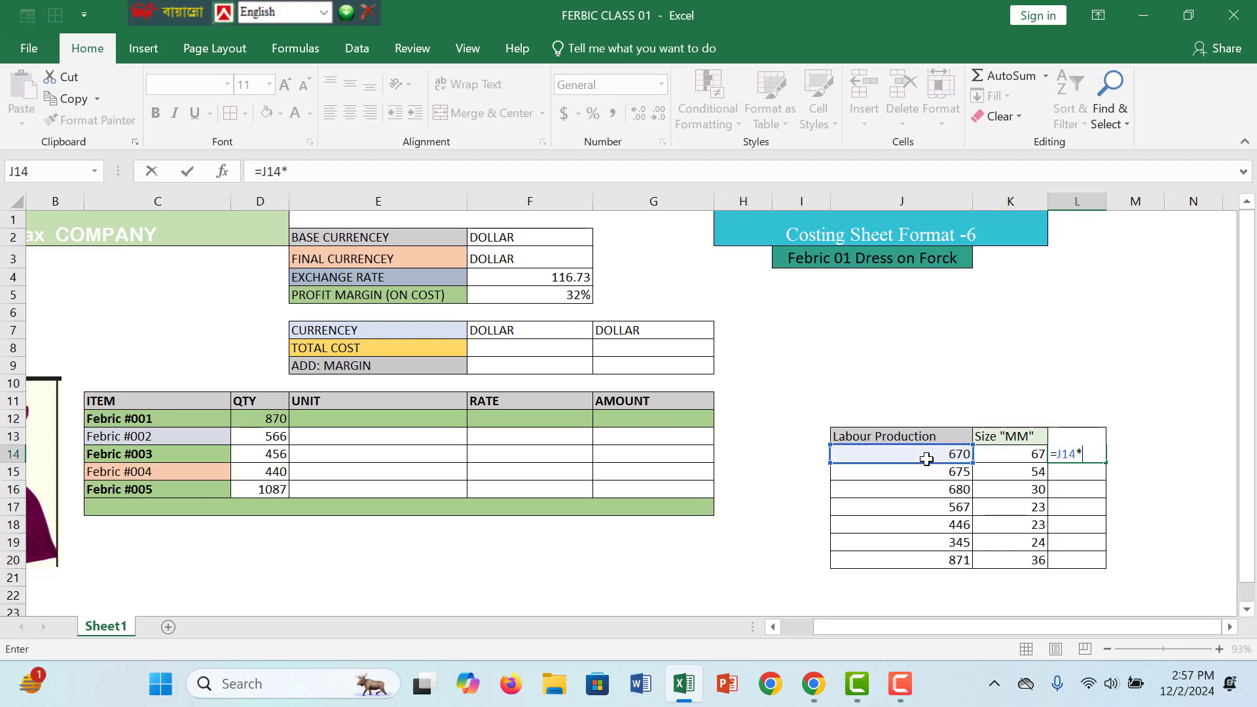
{"action": "left_click", "coordinate": [1034, 454]}
{"action": "key", "text": "Return"}
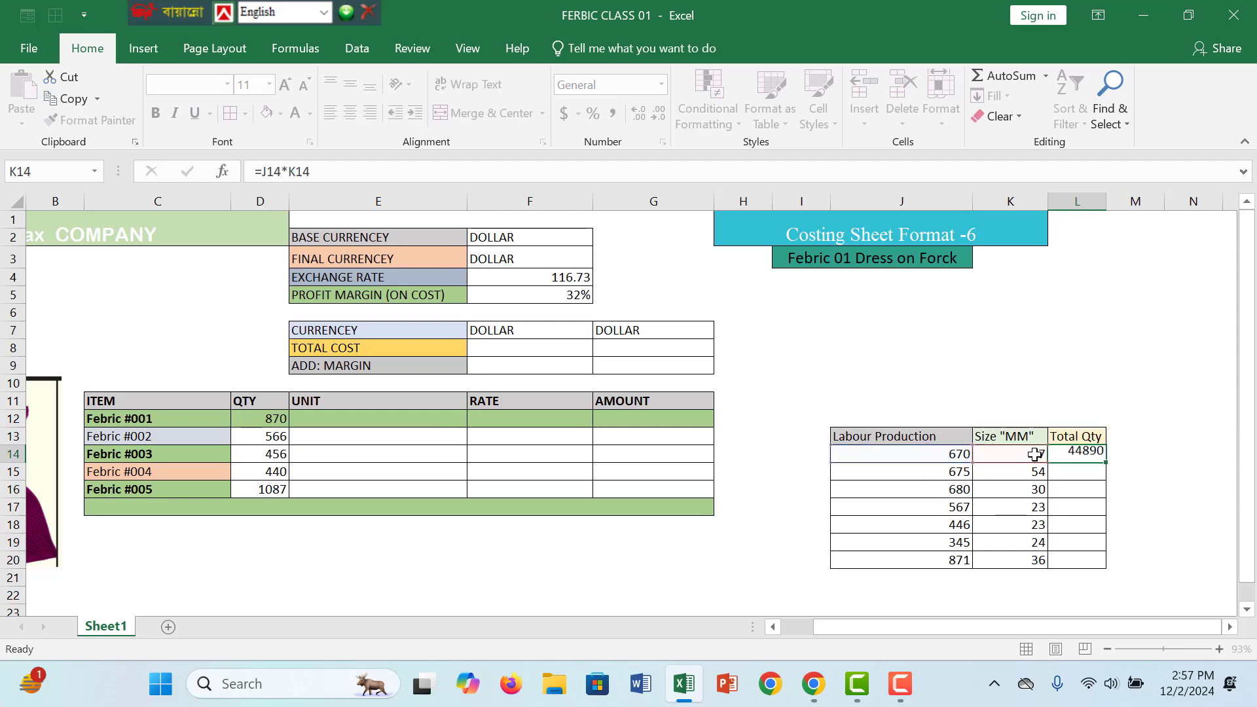
{"action": "left_click", "coordinate": [1083, 455]}
{"action": "left_click_drag", "start_coordinate": [1107, 458], "coordinate": [1075, 560]}
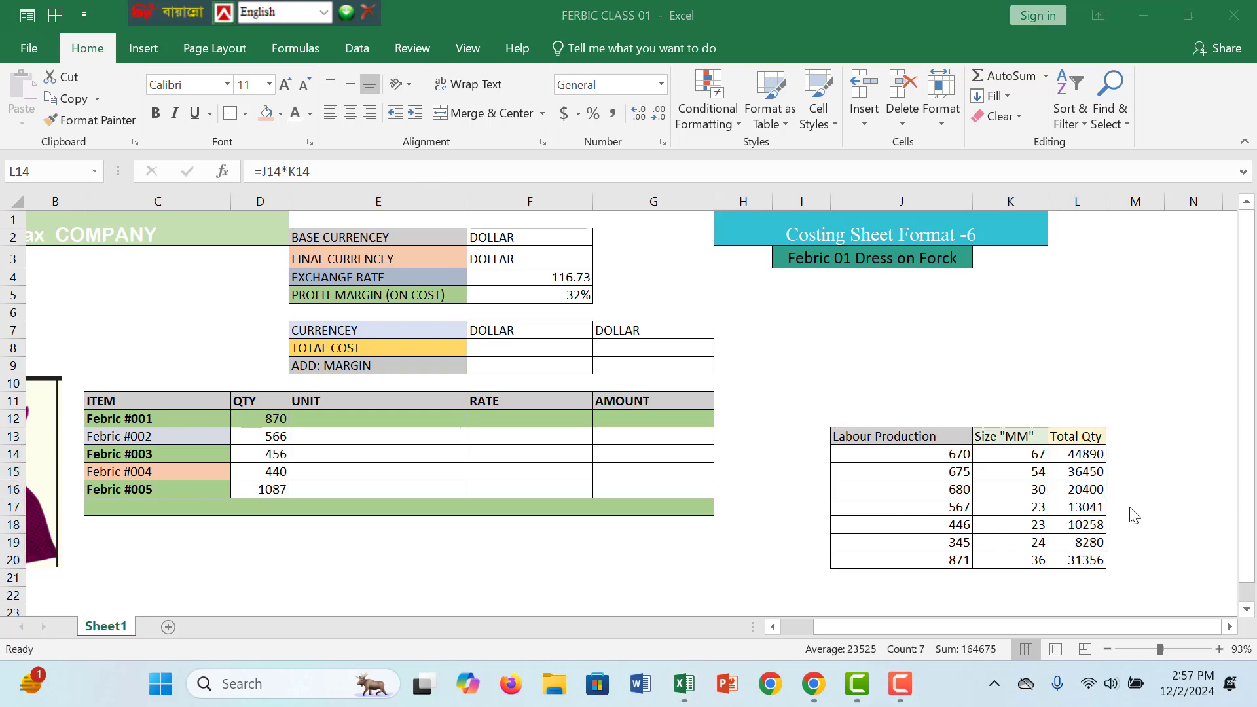
Review the Total Qty formula and the quantities of Febric #001 to #005 in the item table.
{"action": "left_click", "coordinate": [886, 502]}
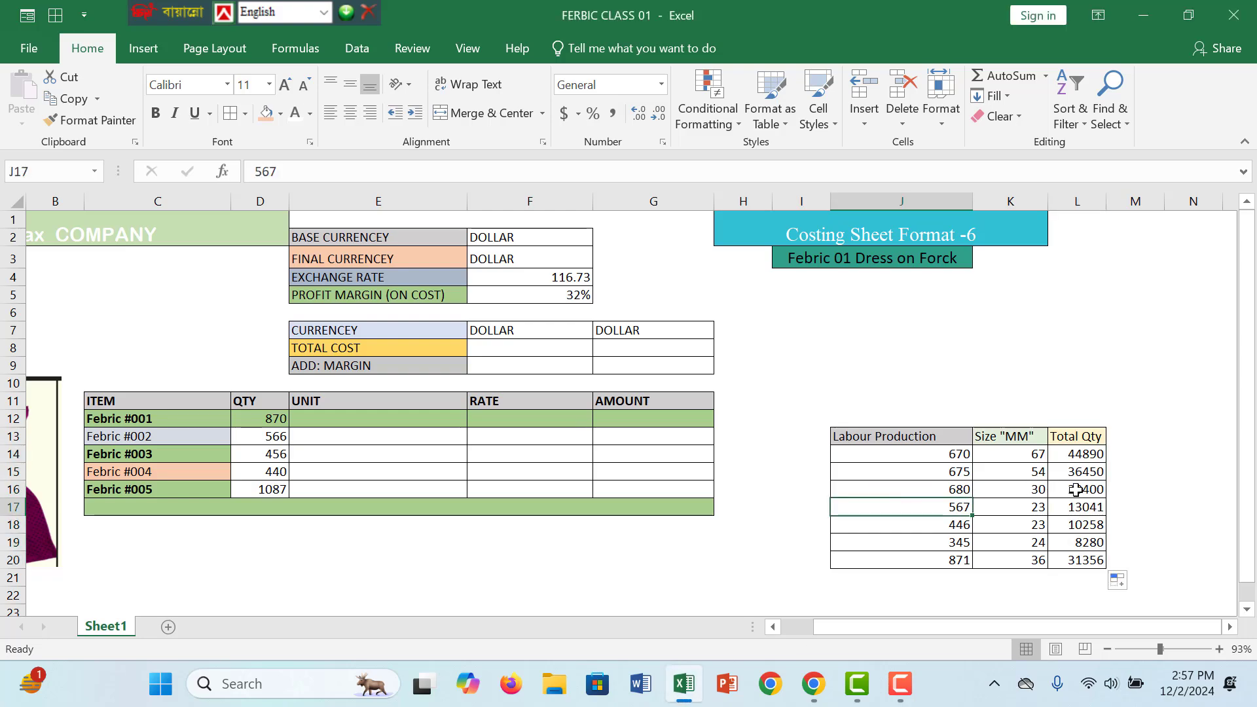
{"action": "left_click", "coordinate": [1085, 455]}
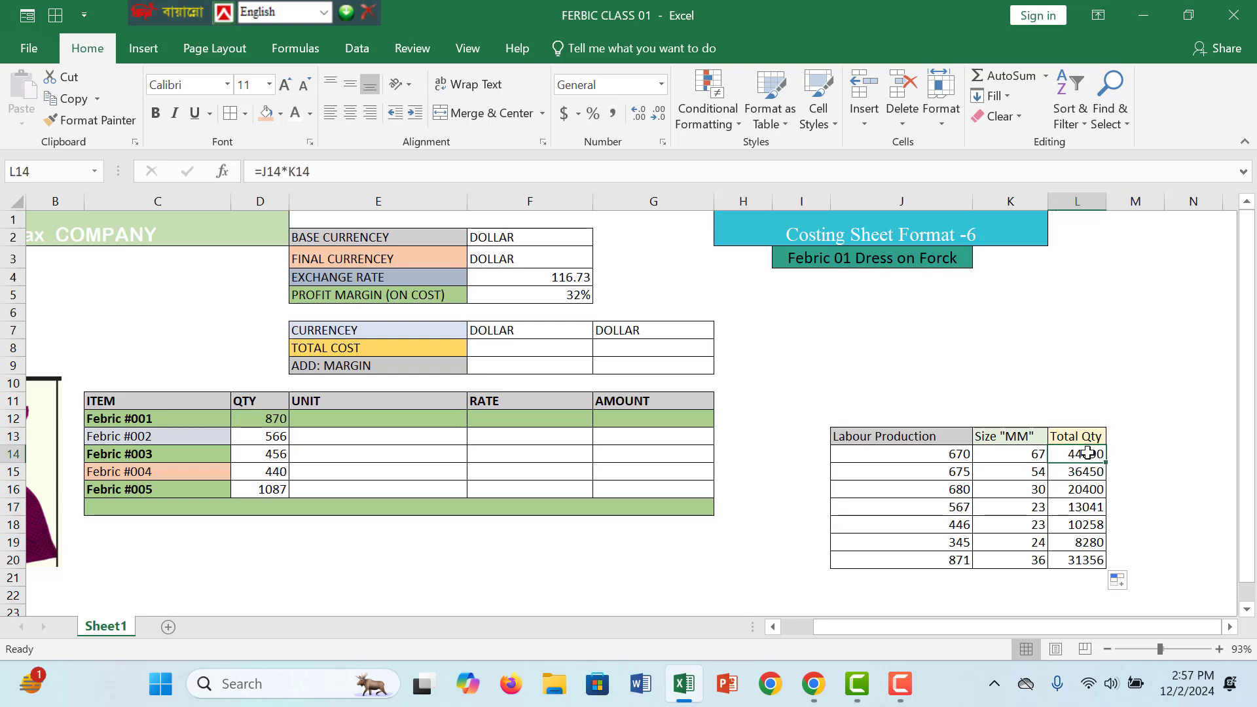
{"action": "left_click", "coordinate": [283, 419]}
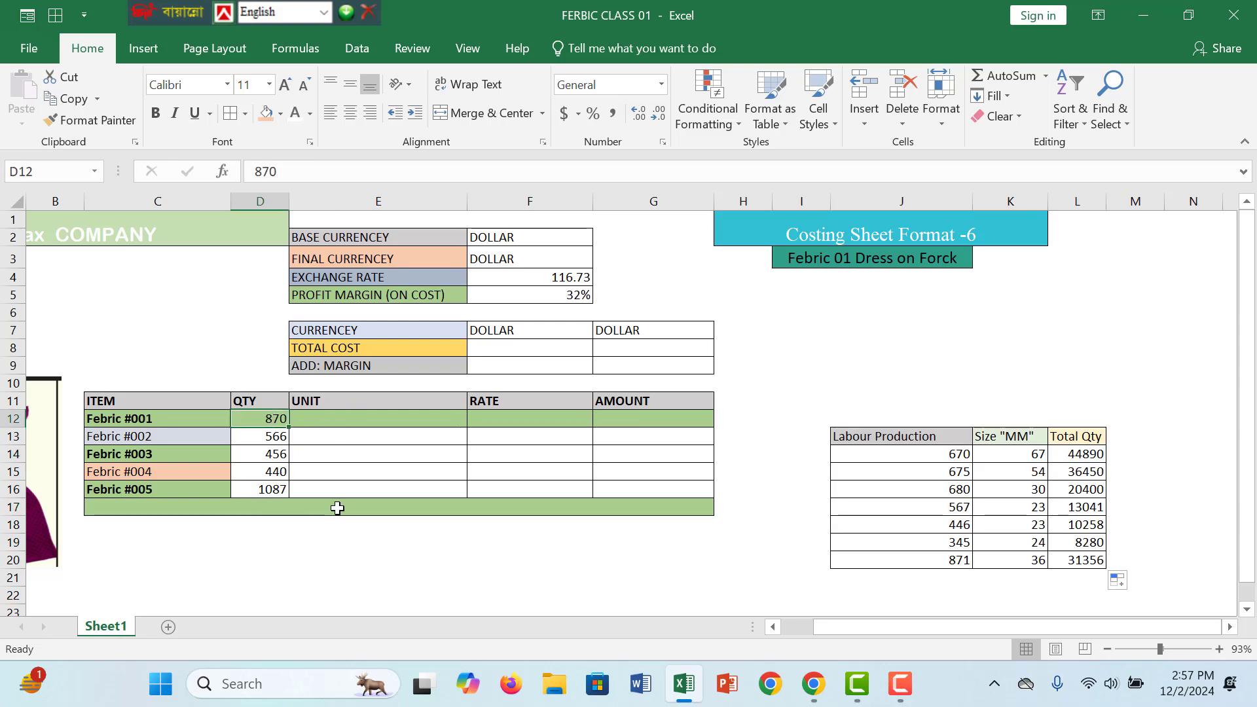
{"action": "left_click", "coordinate": [105, 419]}
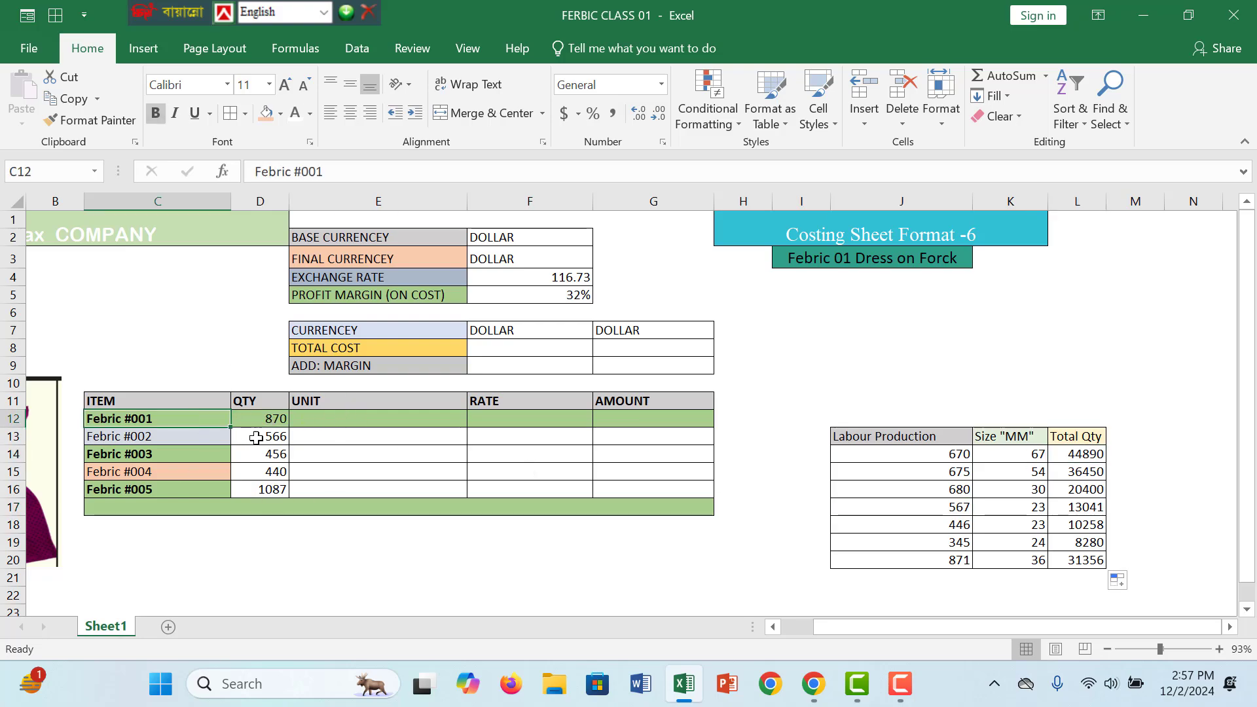
{"action": "left_click", "coordinate": [270, 420]}
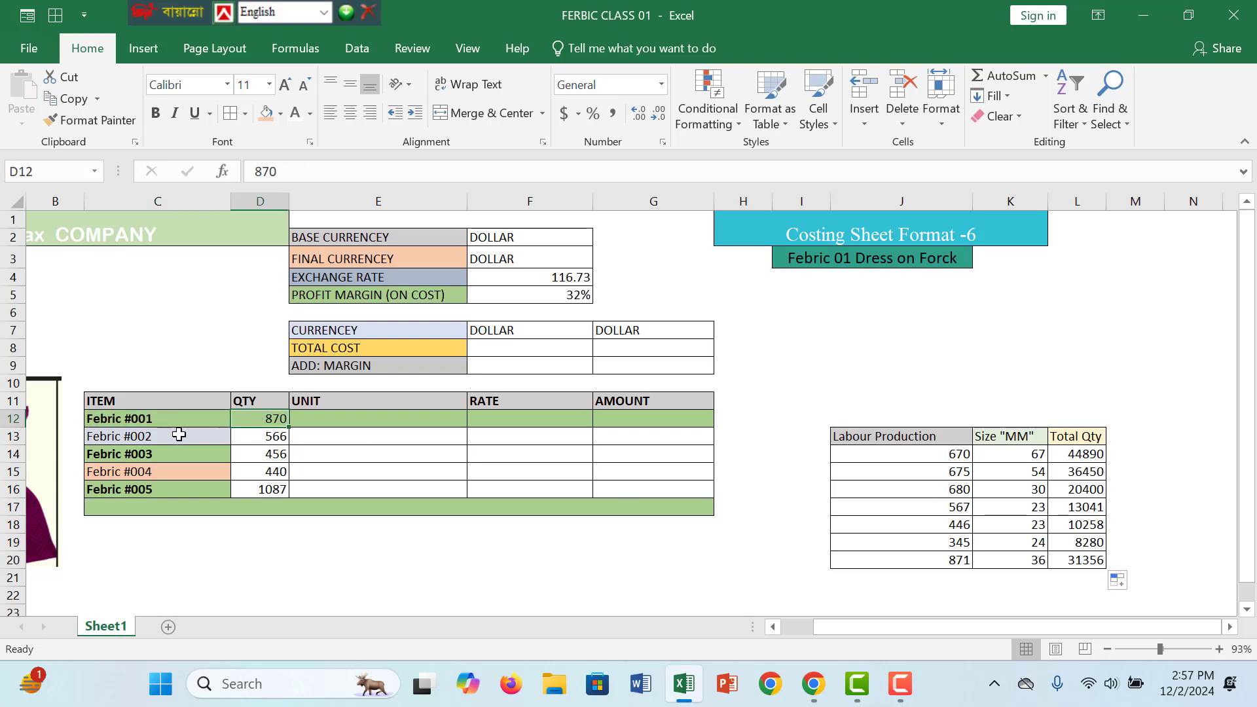
{"action": "left_click", "coordinate": [254, 441]}
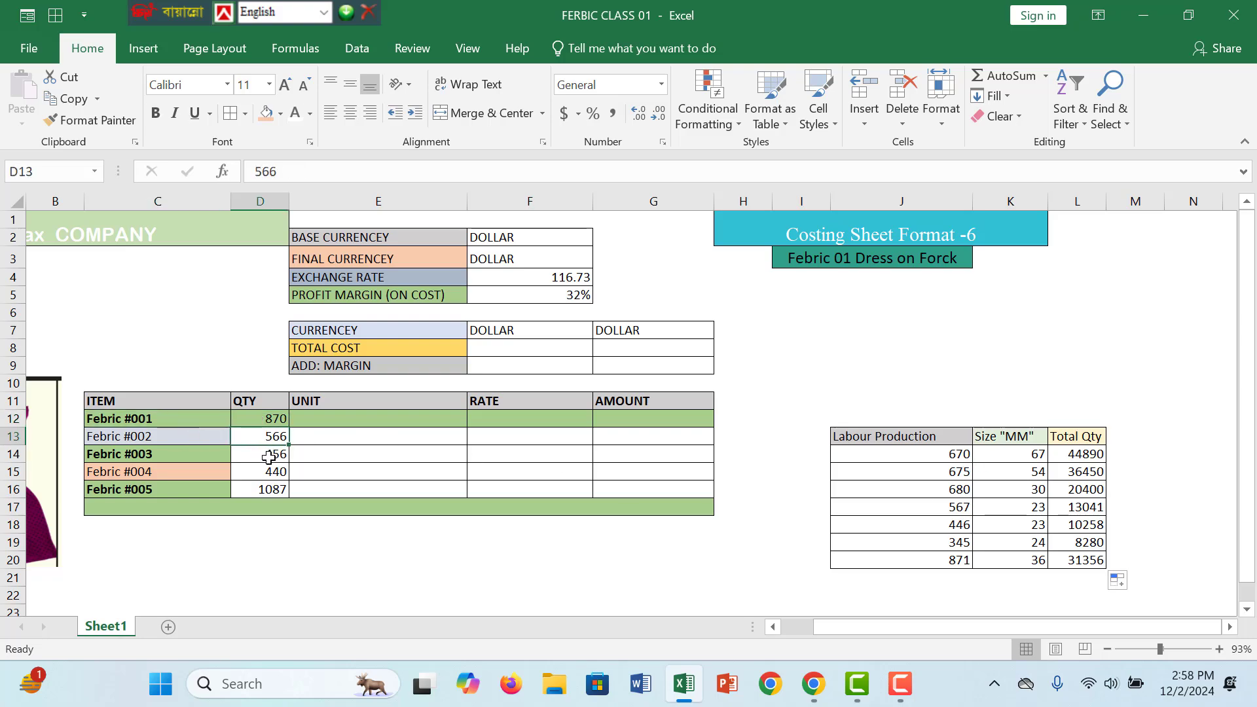
{"action": "left_click", "coordinate": [269, 457]}
{"action": "left_click", "coordinate": [261, 477]}
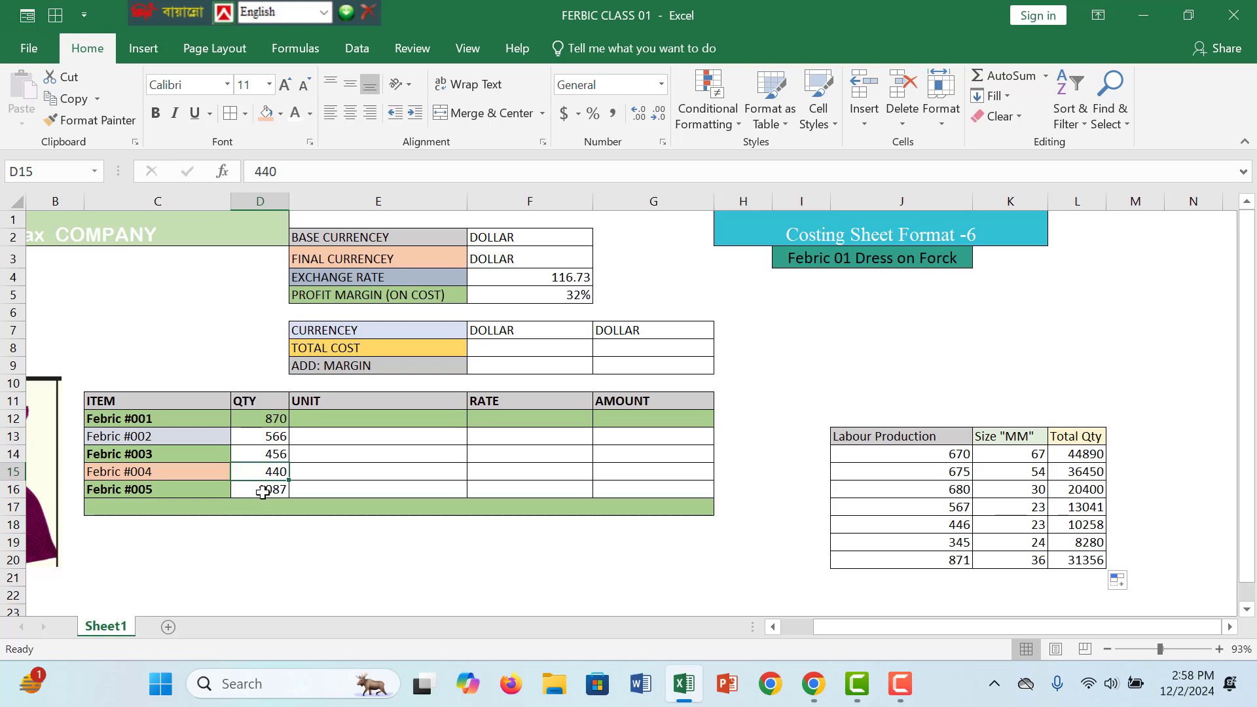
{"action": "left_click", "coordinate": [263, 492]}
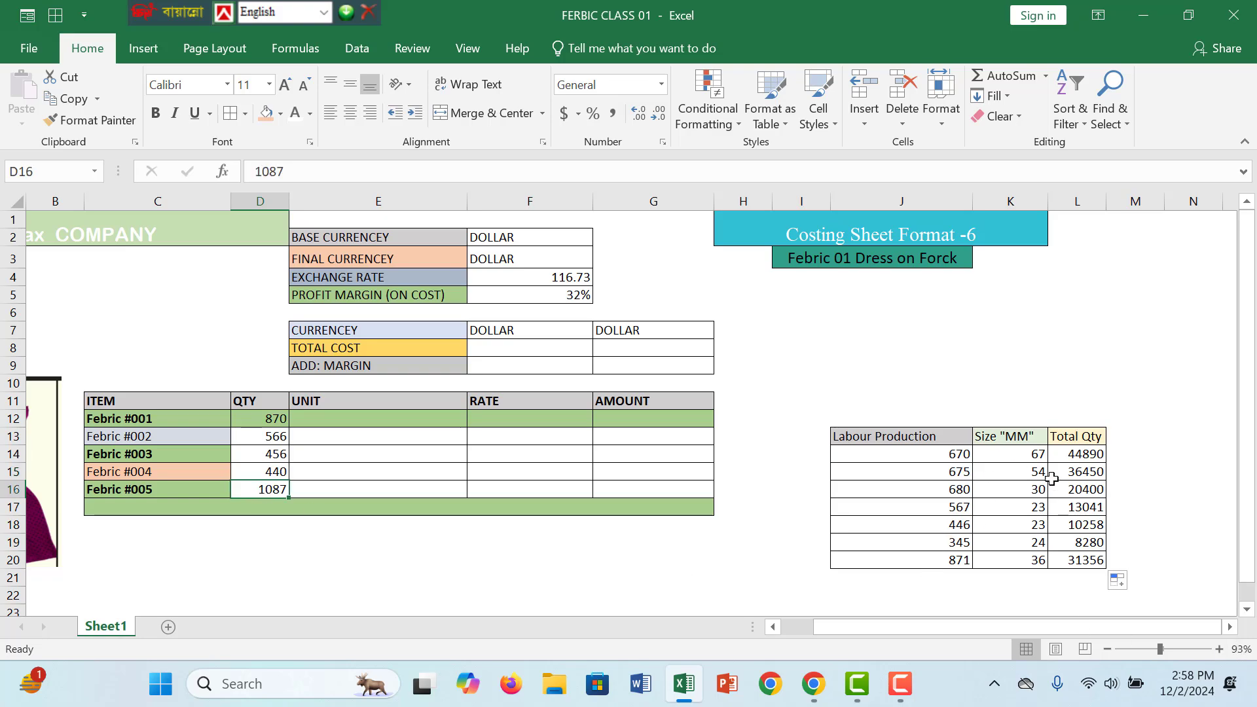
{"action": "left_click_drag", "start_coordinate": [970, 626], "coordinate": [866, 628]}
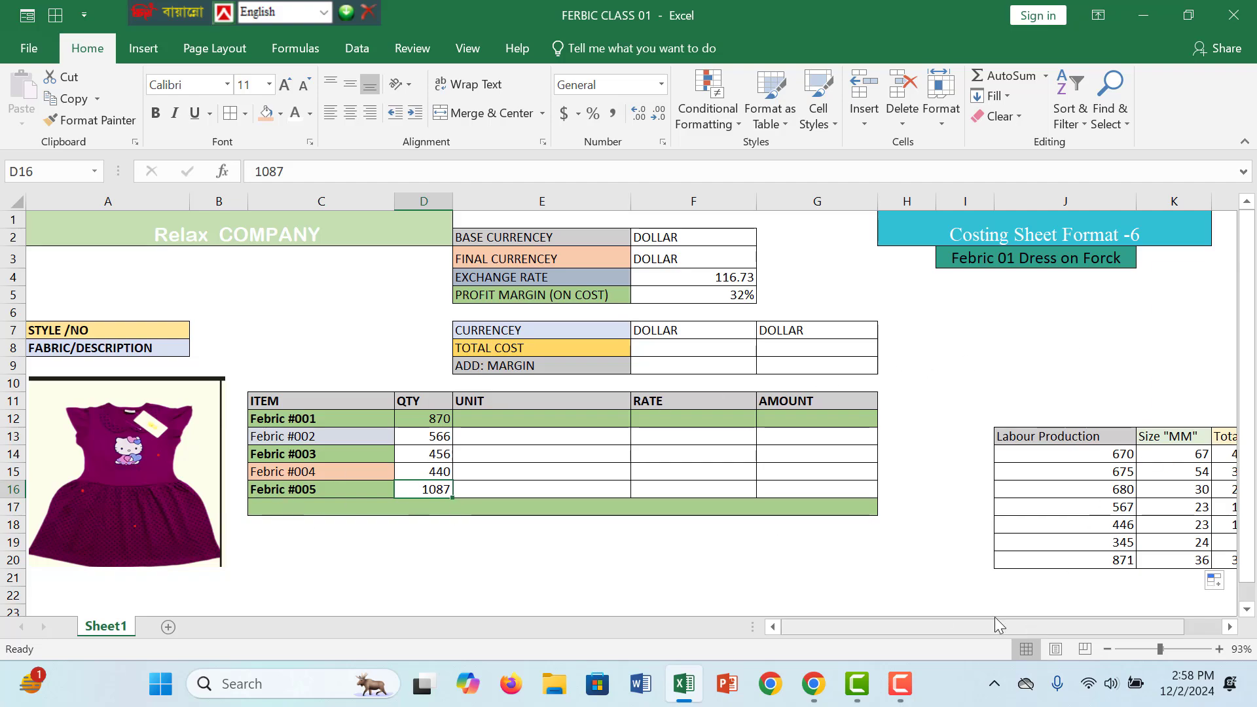
{"action": "left_click_drag", "start_coordinate": [931, 627], "coordinate": [984, 626]}
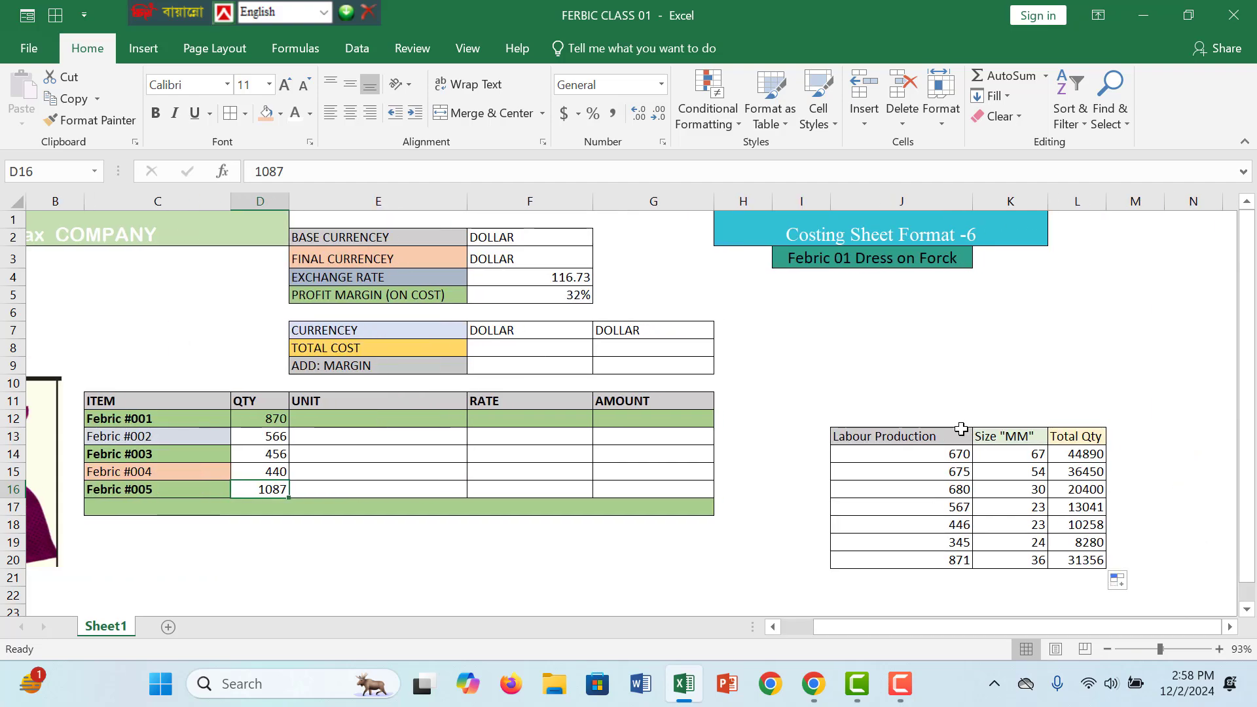
{"action": "left_click", "coordinate": [931, 455]}
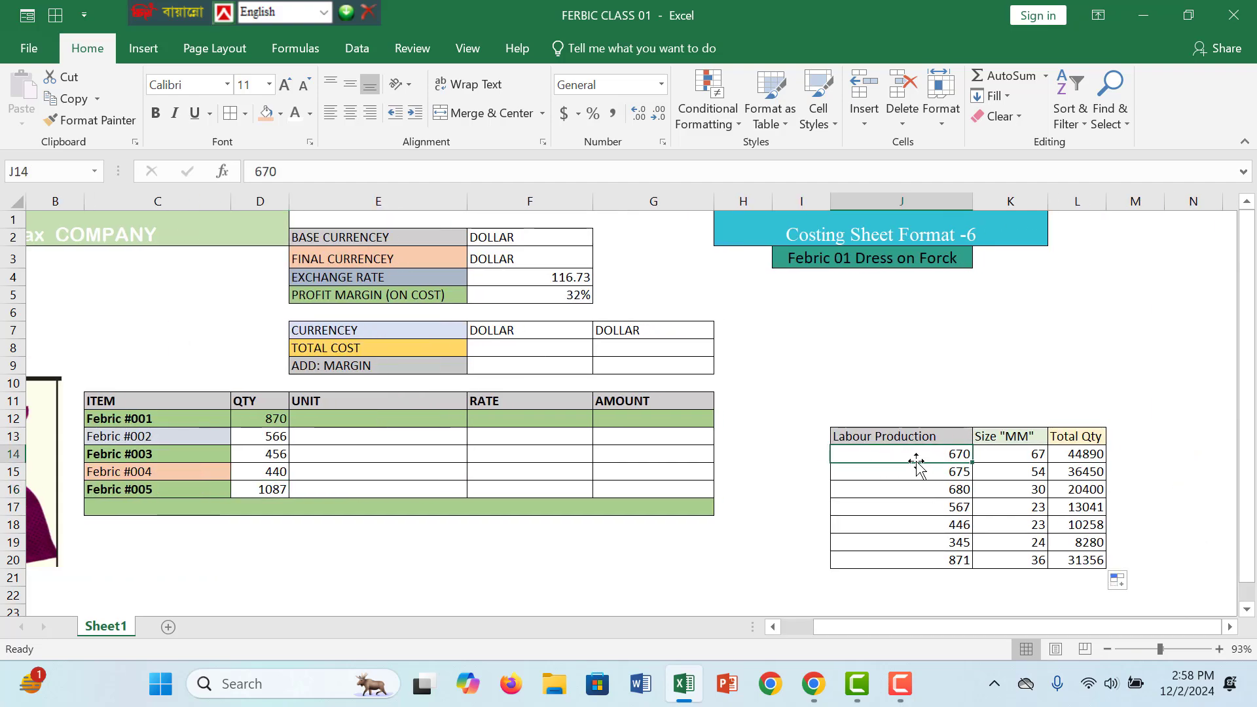
Add the formula =SUM(J14:J19) in J21 below the Labour Production column.
{"action": "left_click", "coordinate": [942, 576]}
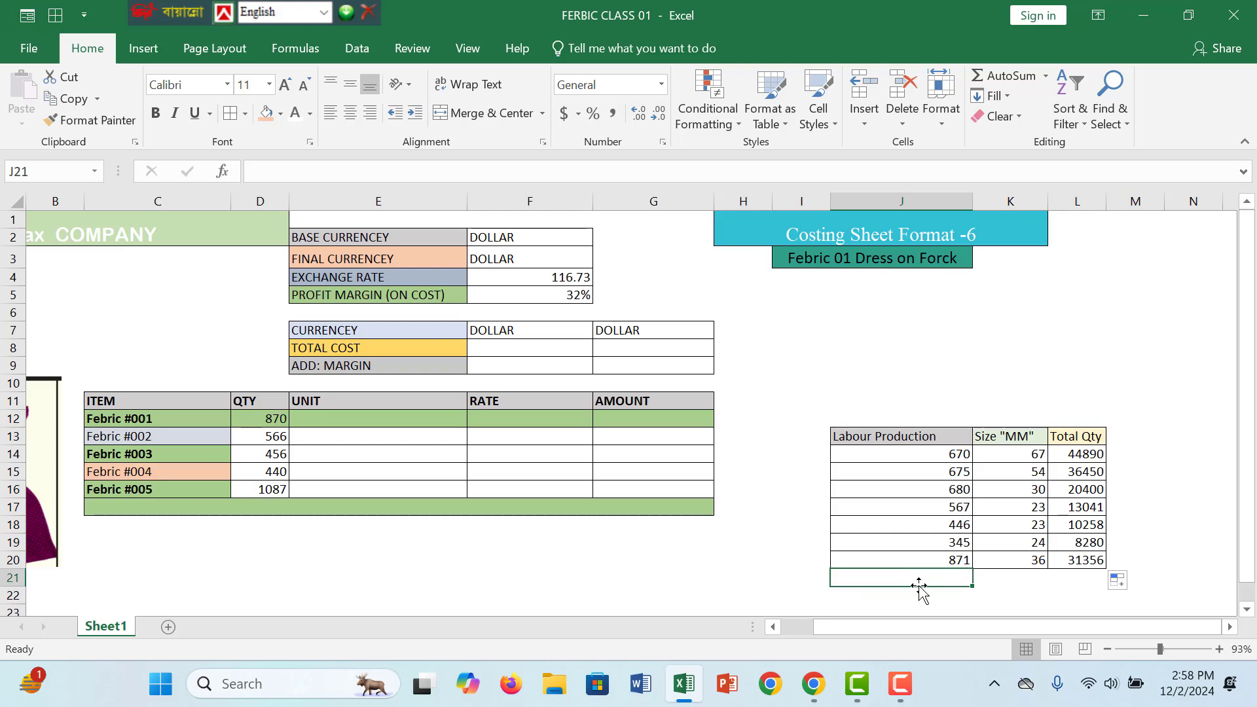
{"action": "type", "text": "="}
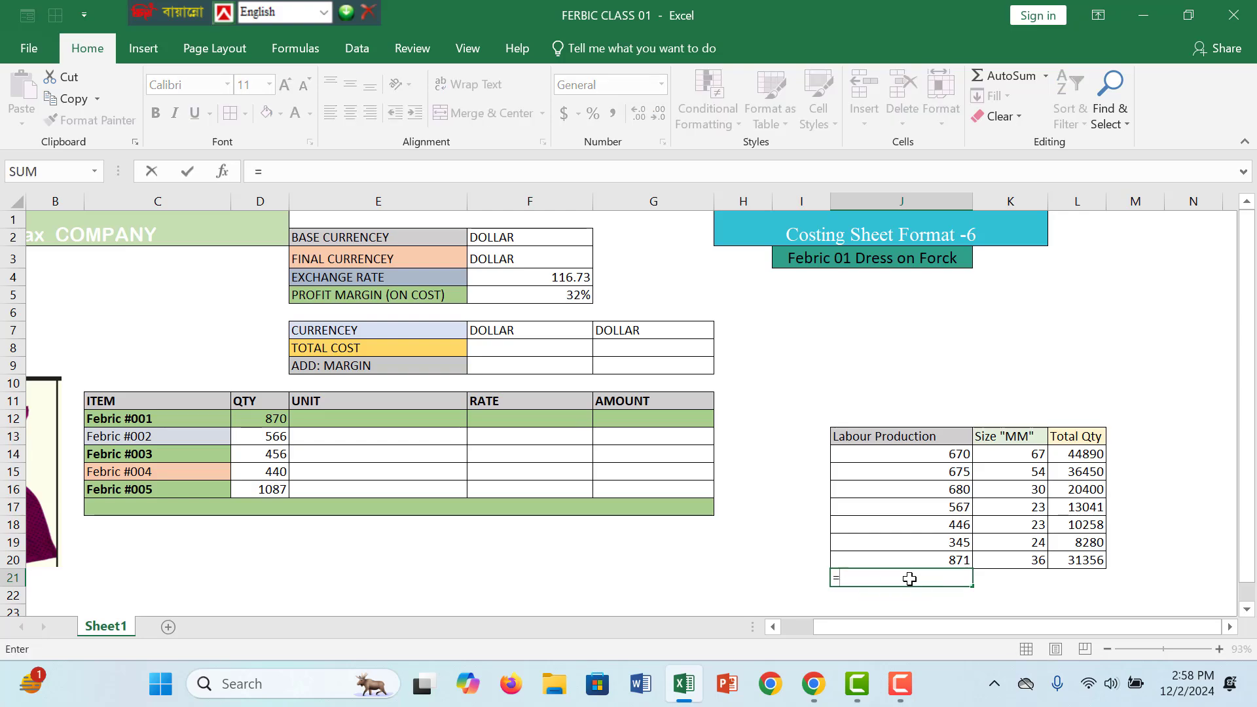
{"action": "type", "text": "sum("}
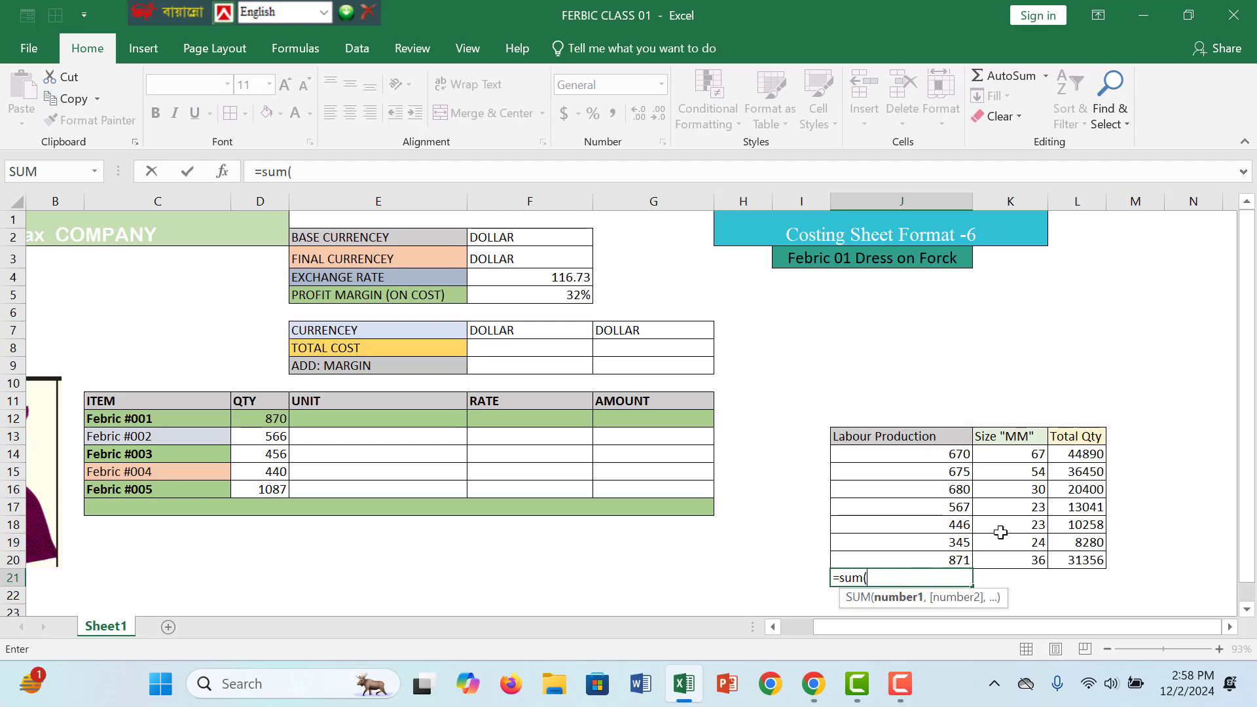
{"action": "left_click_drag", "start_coordinate": [953, 451], "coordinate": [942, 545]}
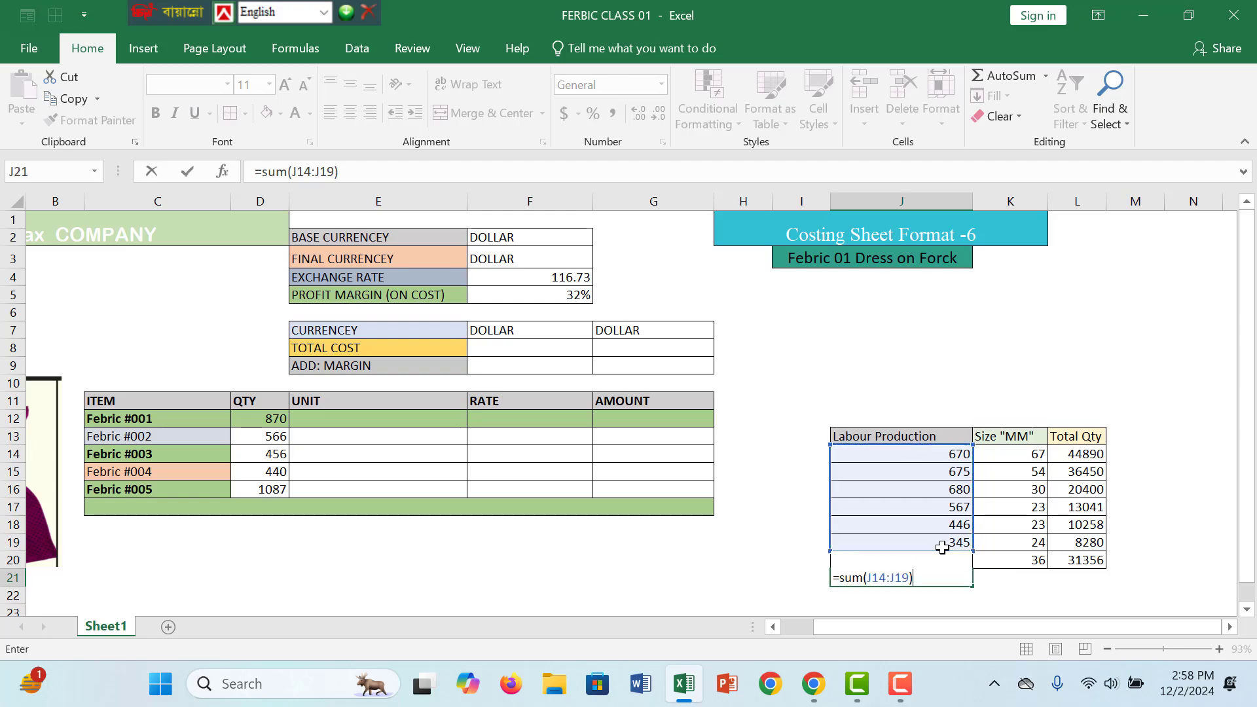
{"action": "key", "text": "Return"}
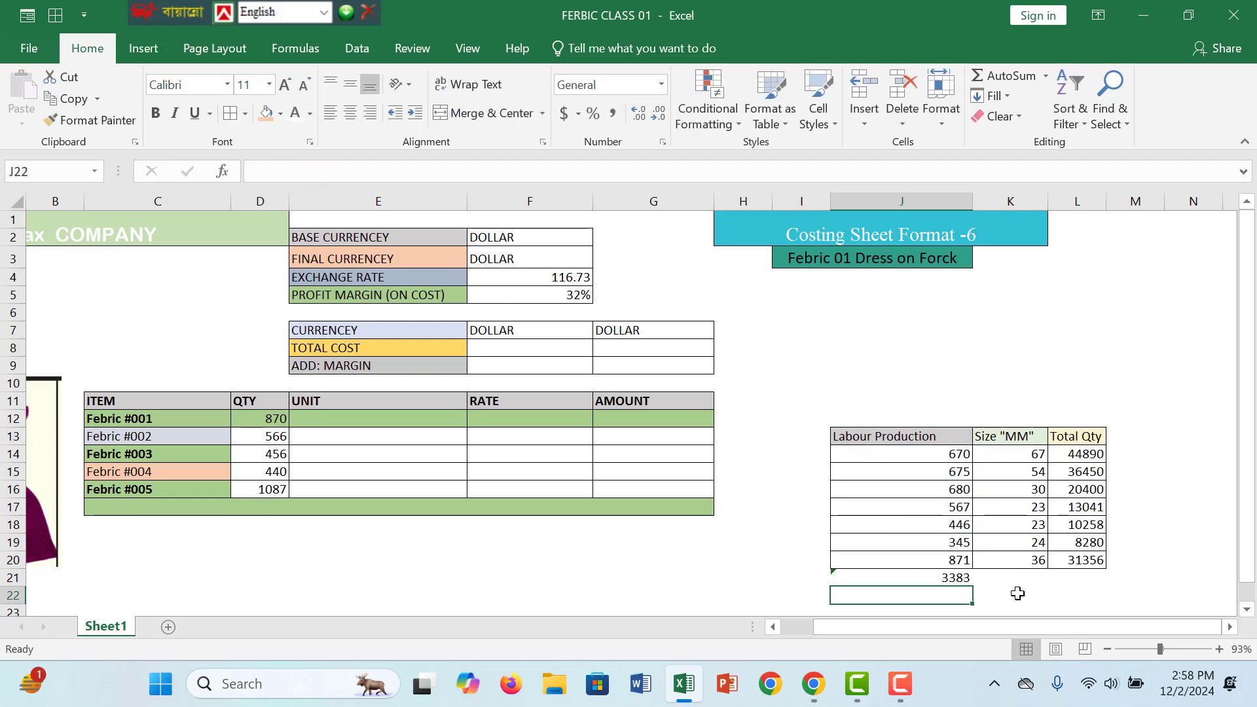
{"action": "left_click", "coordinate": [950, 576]}
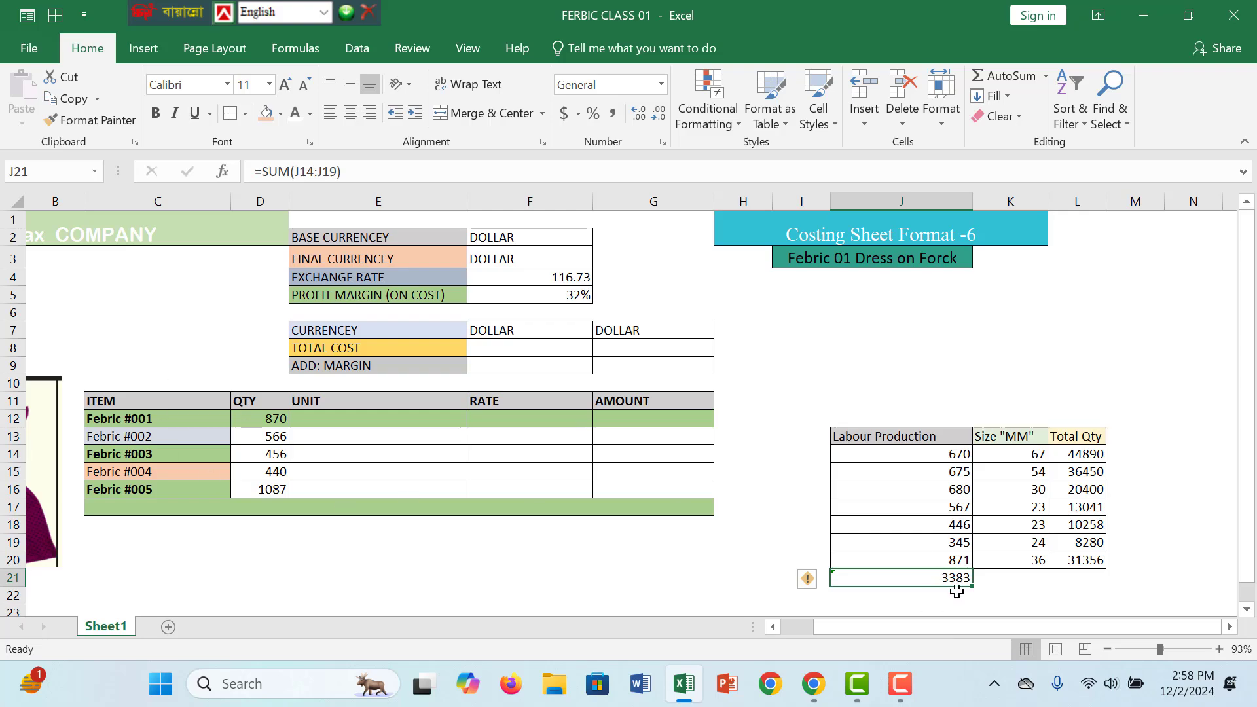
Add the formula =SUM(D12:D15) in D17 below the QTY column of the item table.
{"action": "left_click", "coordinate": [260, 507]}
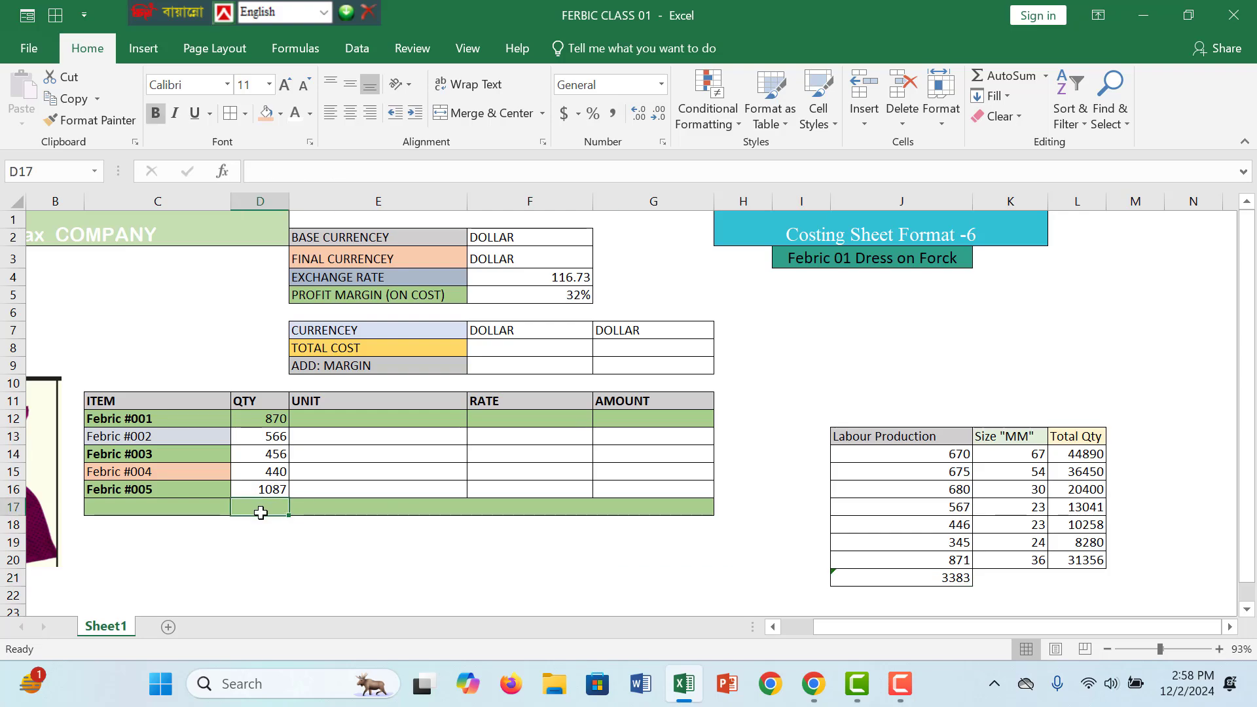
{"action": "type", "text": "="}
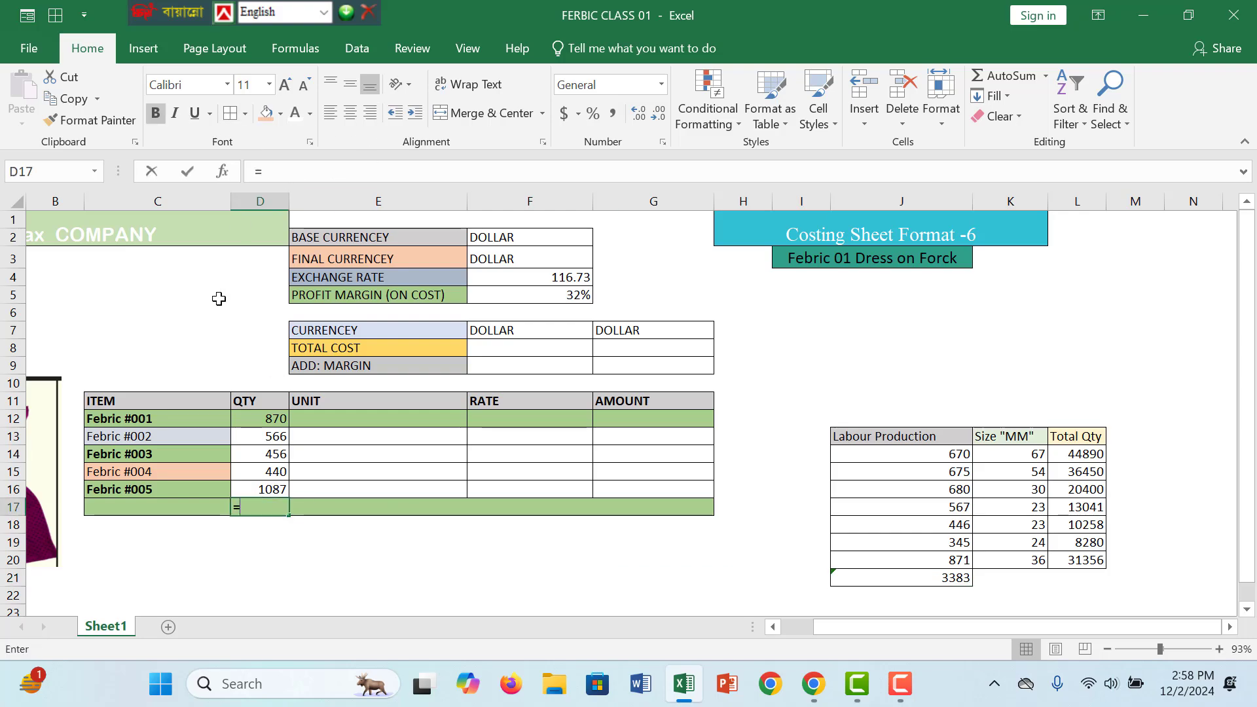
{"action": "type", "text": "sum("}
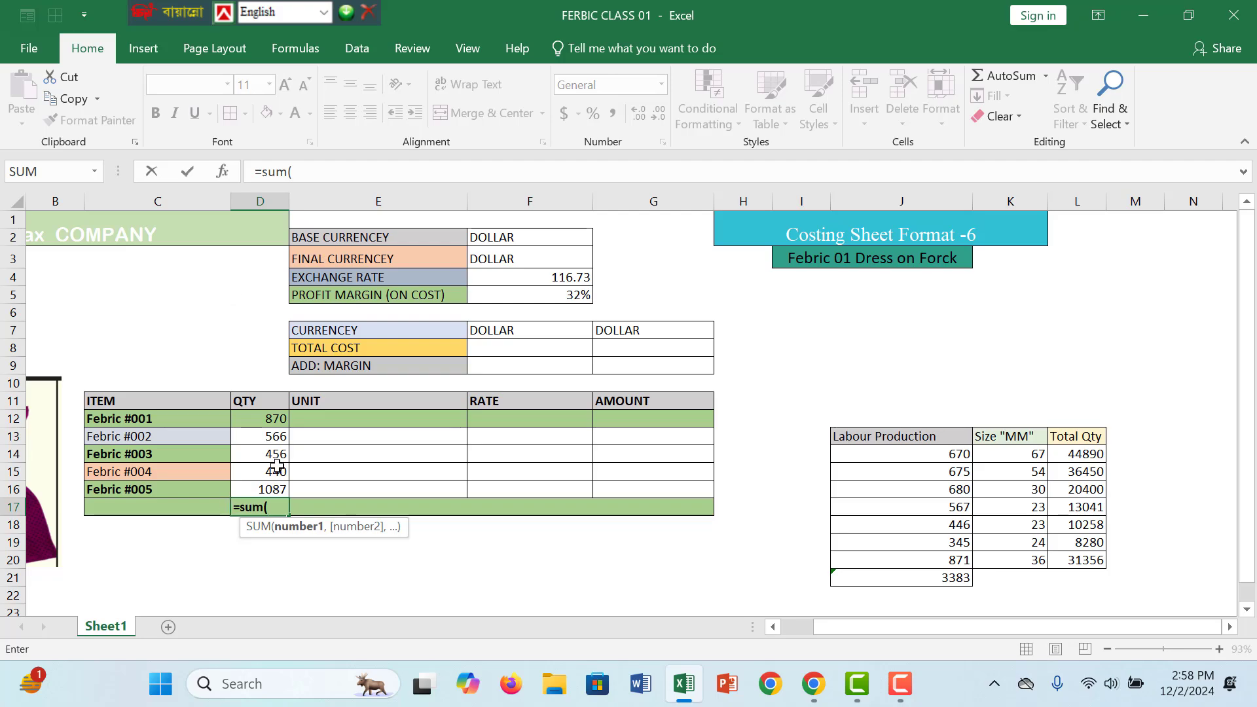
{"action": "left_click_drag", "start_coordinate": [271, 419], "coordinate": [269, 472]}
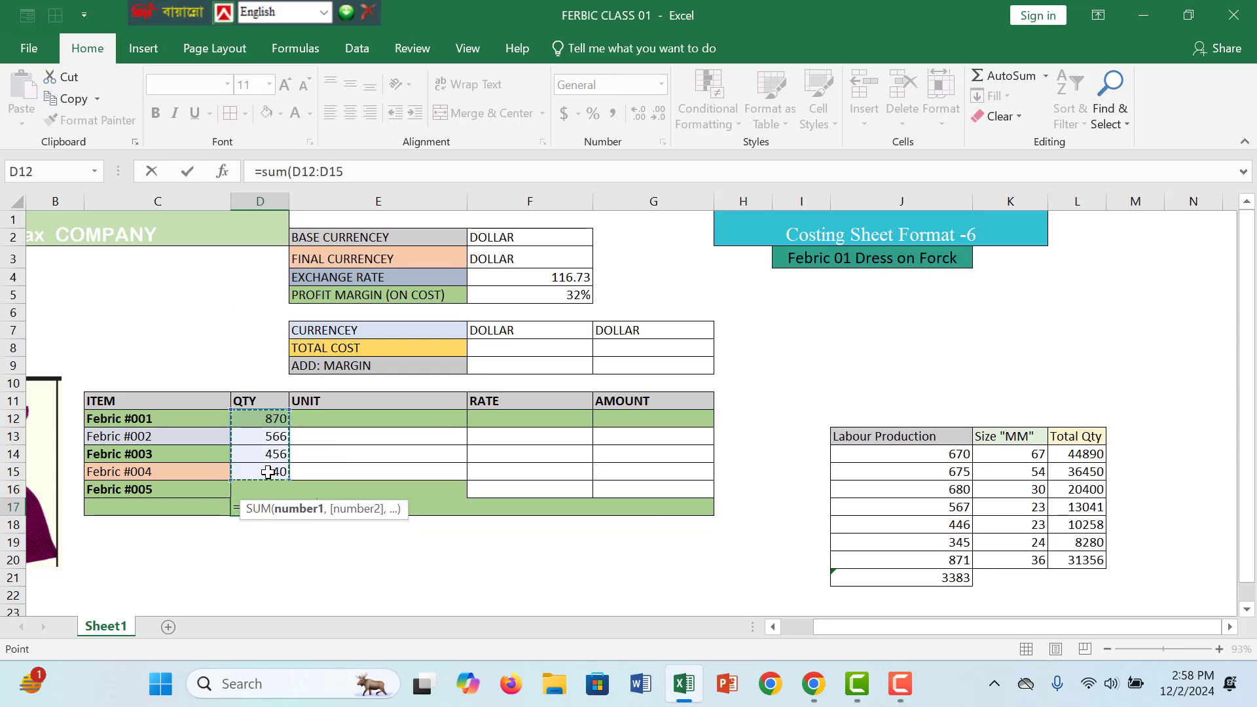
{"action": "type", "text": ")"}
{"action": "key", "text": "Return"}
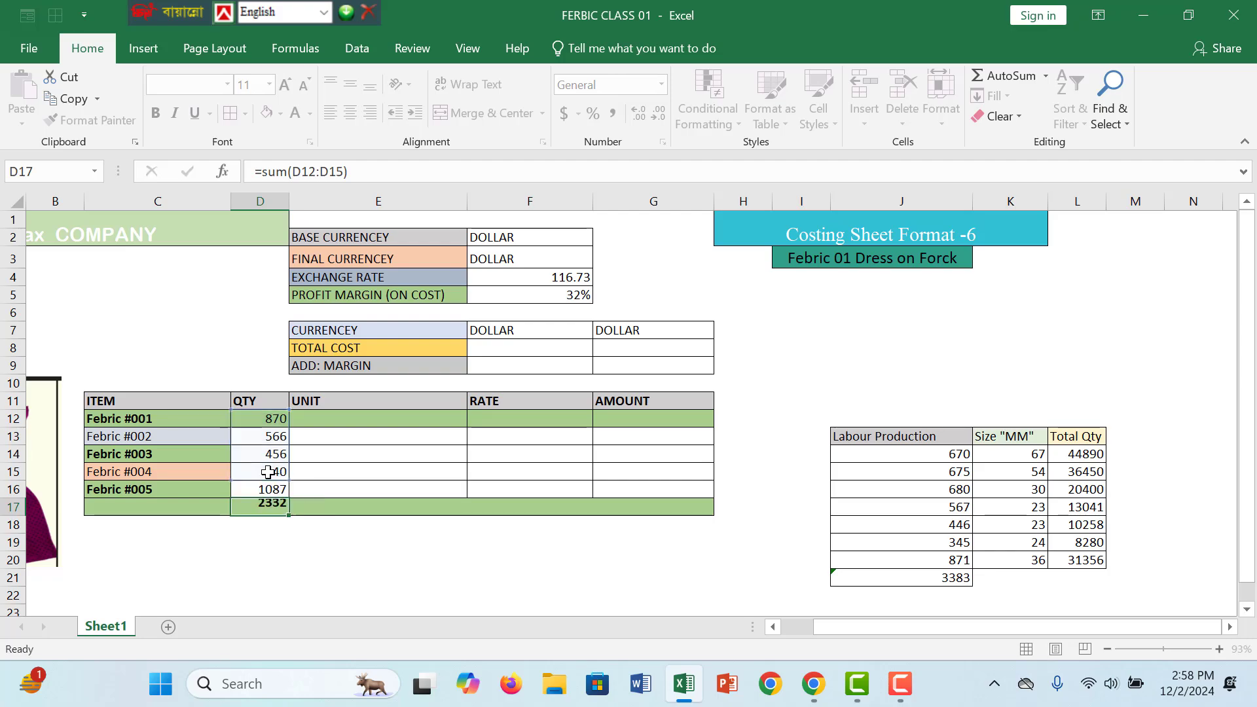
{"action": "key", "text": "Up"}
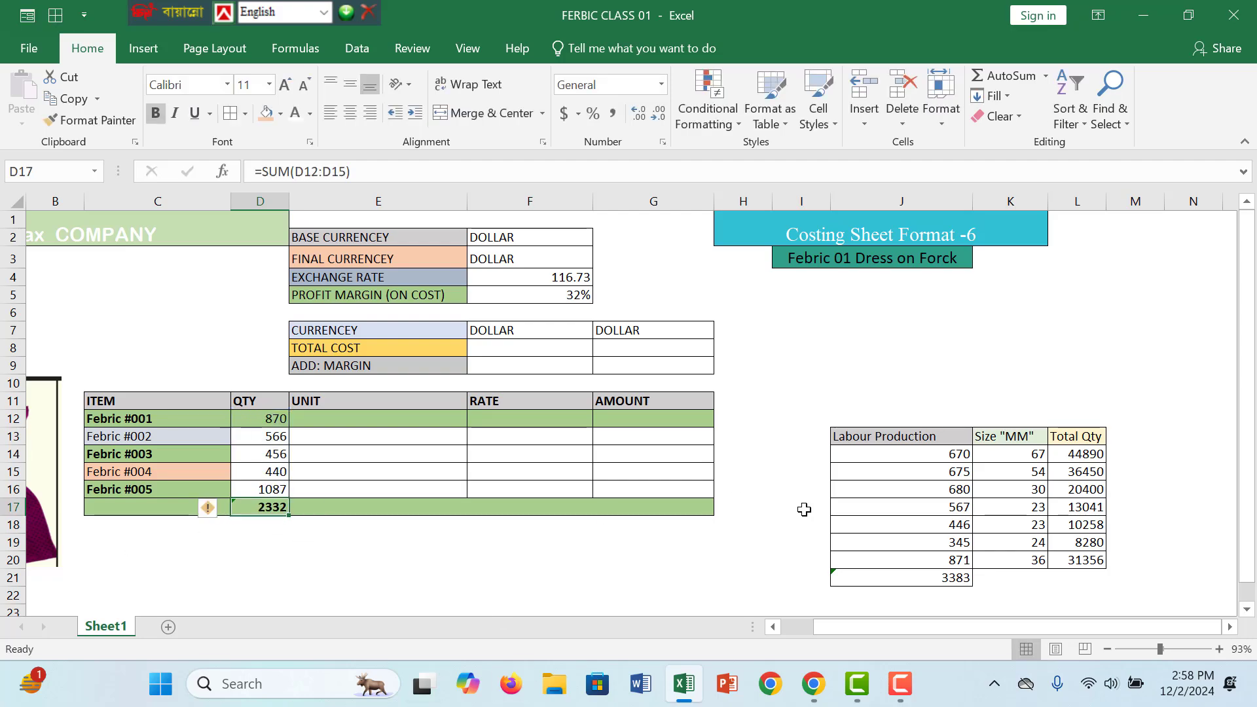
Create a merged, centred heading "Demage Product" across J6:K6 with a light orange fill.
{"action": "left_click", "coordinate": [923, 592]}
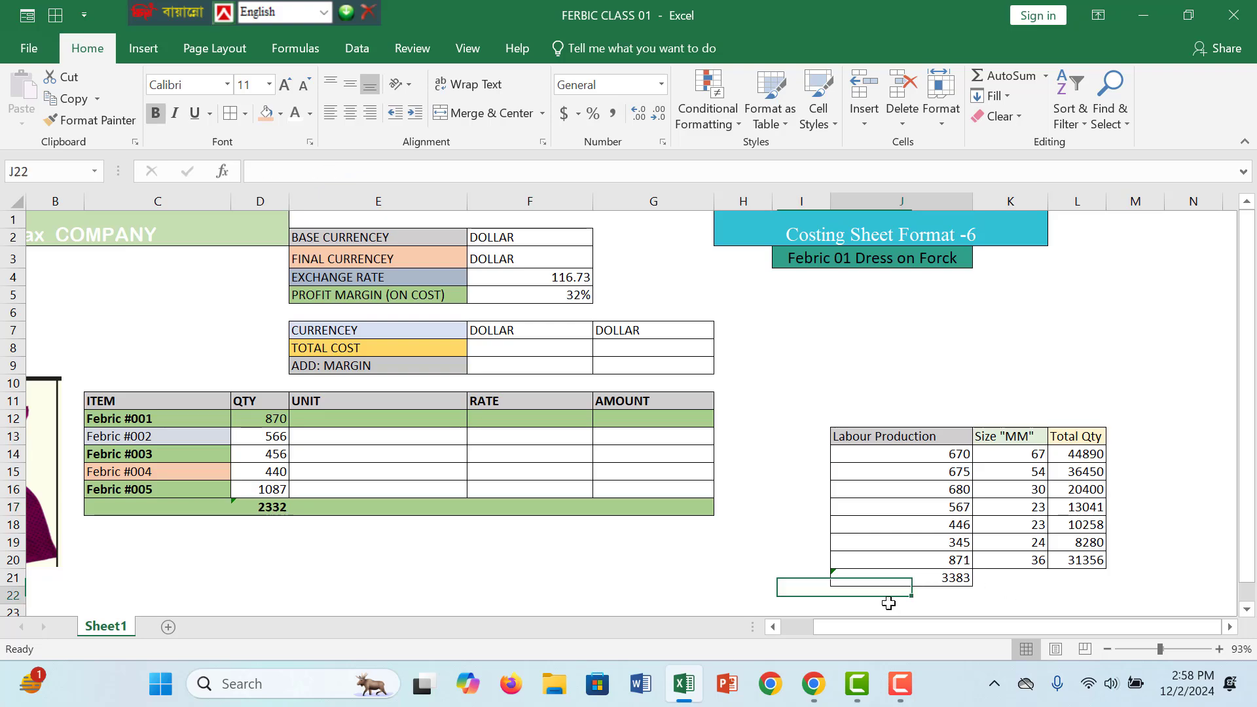
{"action": "left_click_drag", "start_coordinate": [946, 317], "coordinate": [1012, 312]}
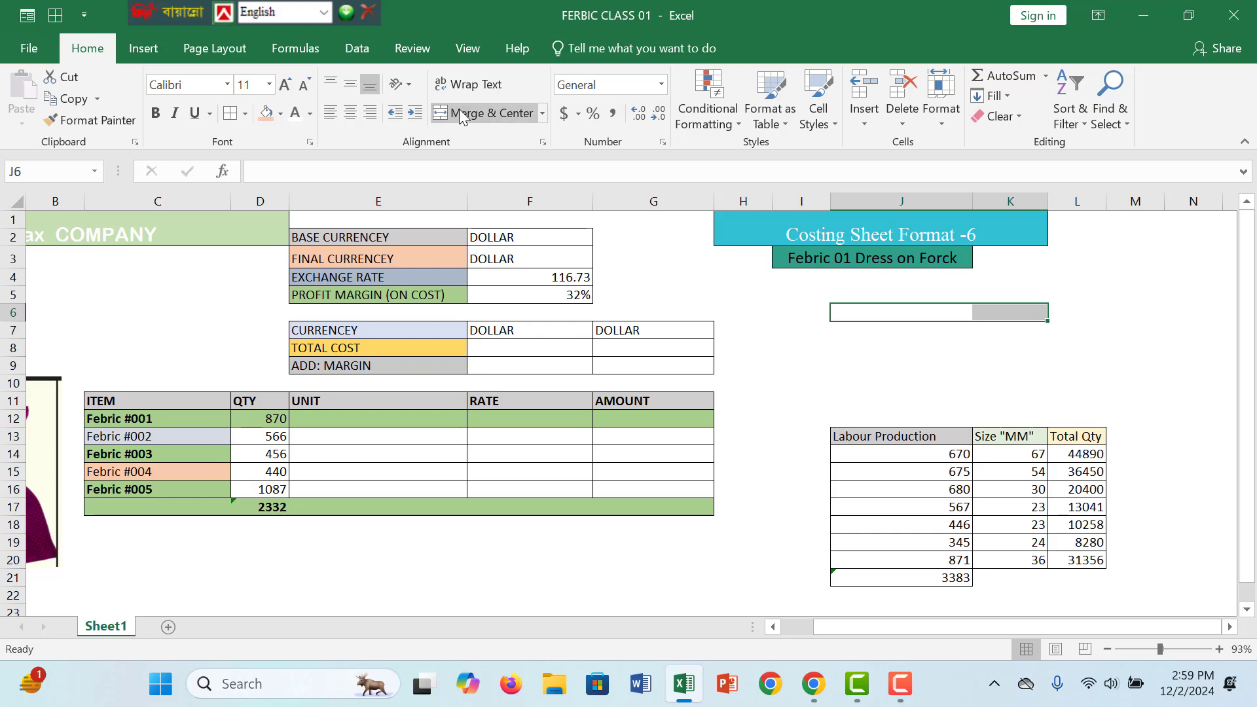
{"action": "left_click", "coordinate": [483, 112]}
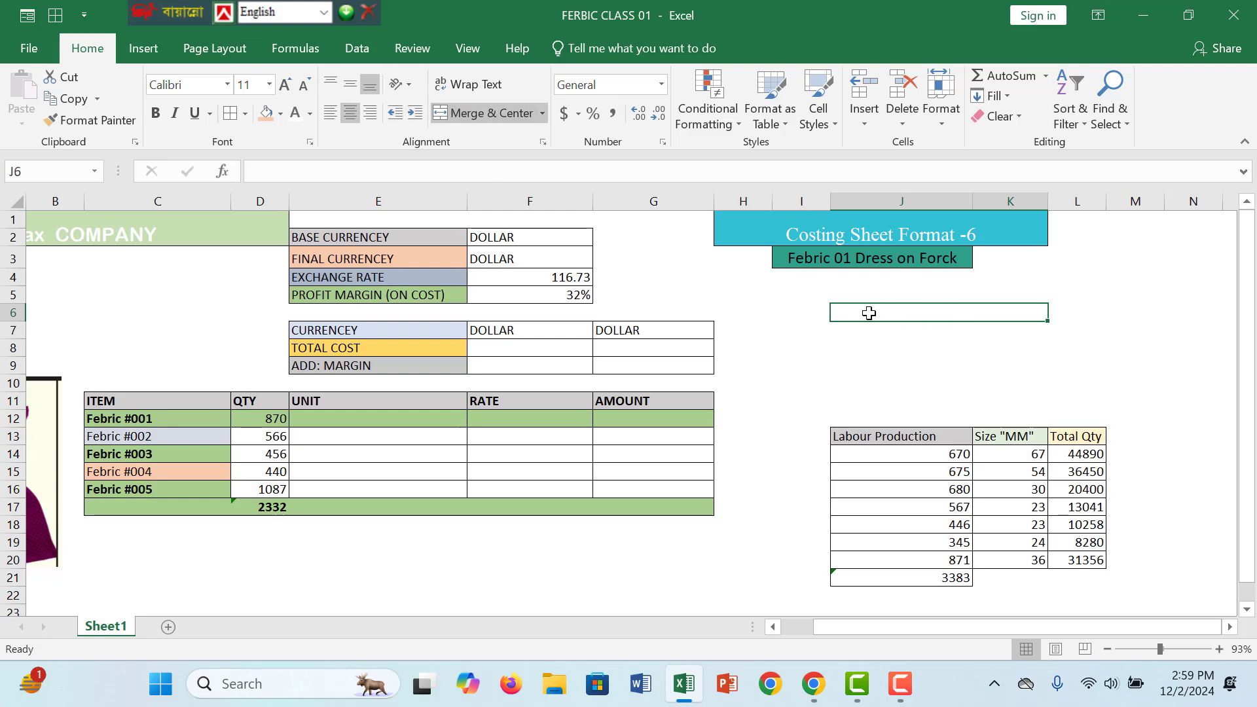
{"action": "type", "text": "Dem"}
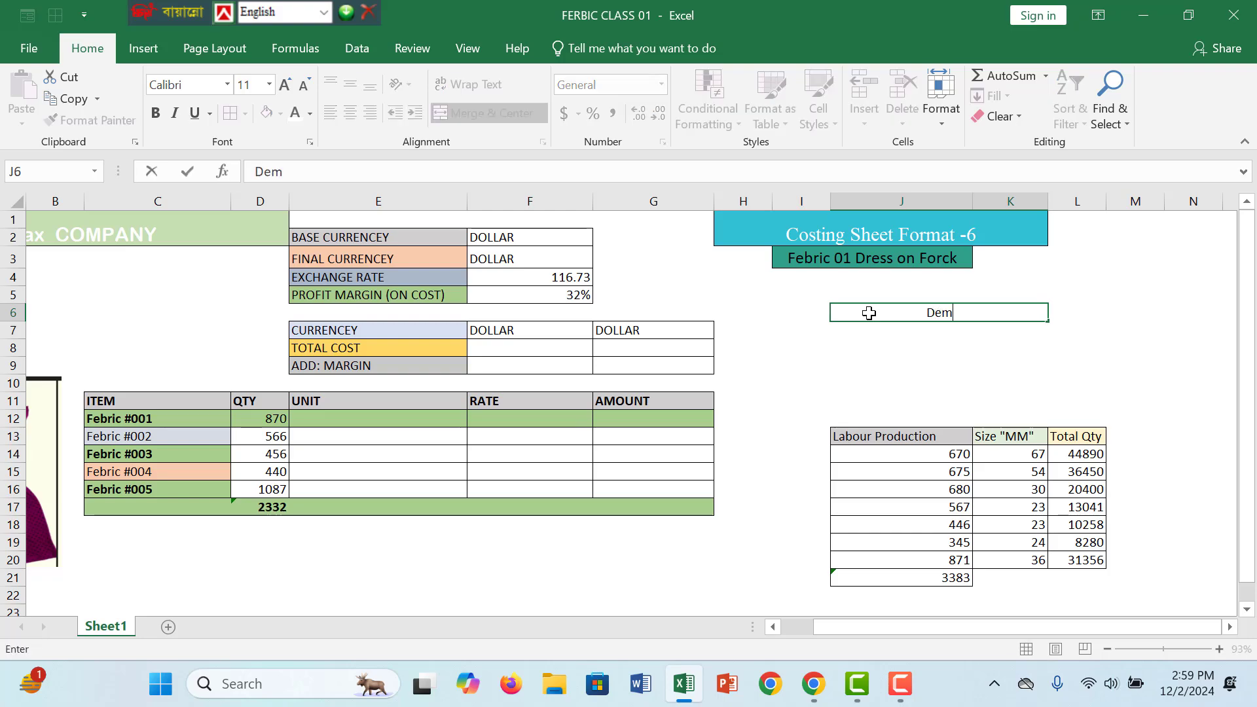
{"action": "type", "text": "age Product"}
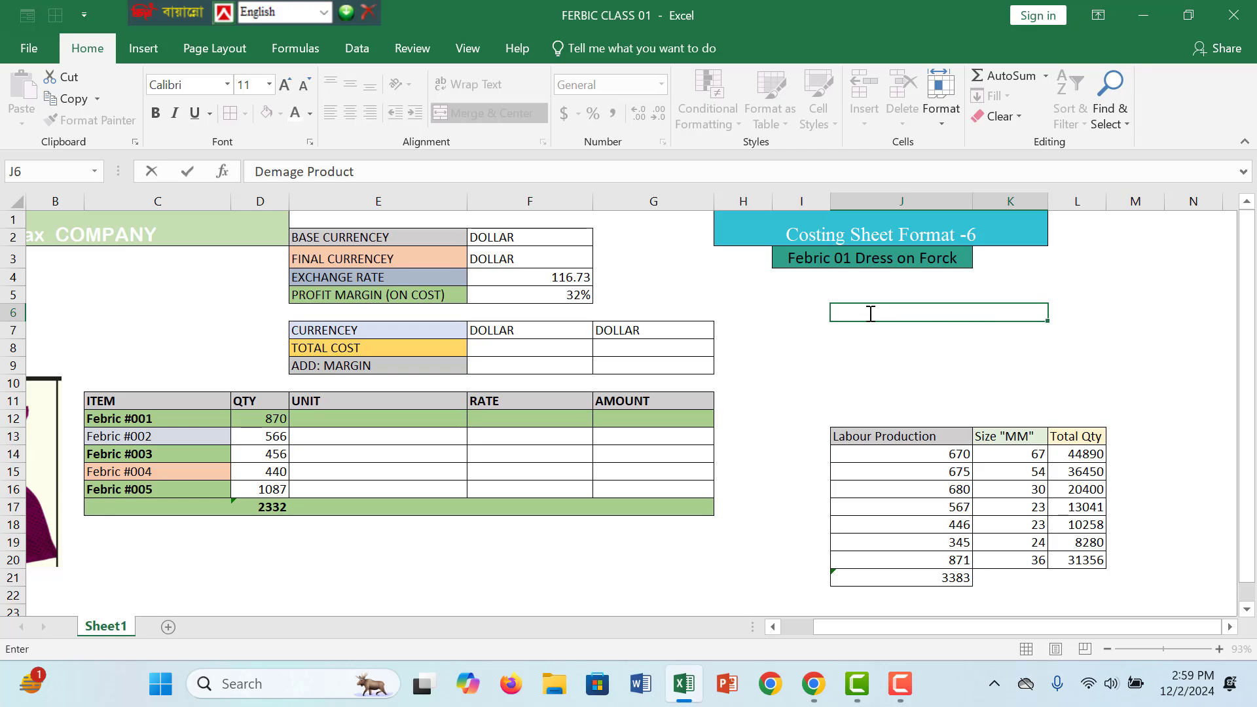
{"action": "scroll", "coordinate": [1018, 290], "scroll_direction": "down", "scroll_amount": 2}
{"action": "left_click_drag", "start_coordinate": [1246, 367], "coordinate": [1245, 296]}
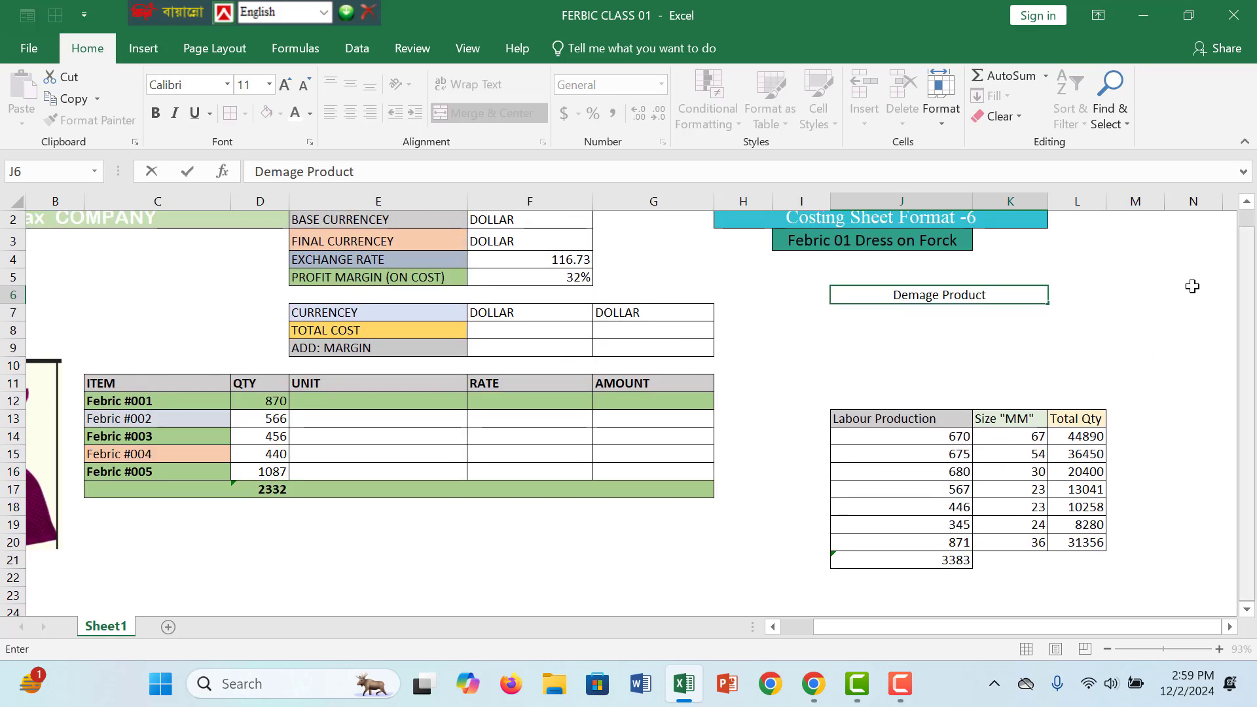
{"action": "left_click", "coordinate": [795, 335]}
{"action": "left_click", "coordinate": [873, 293]}
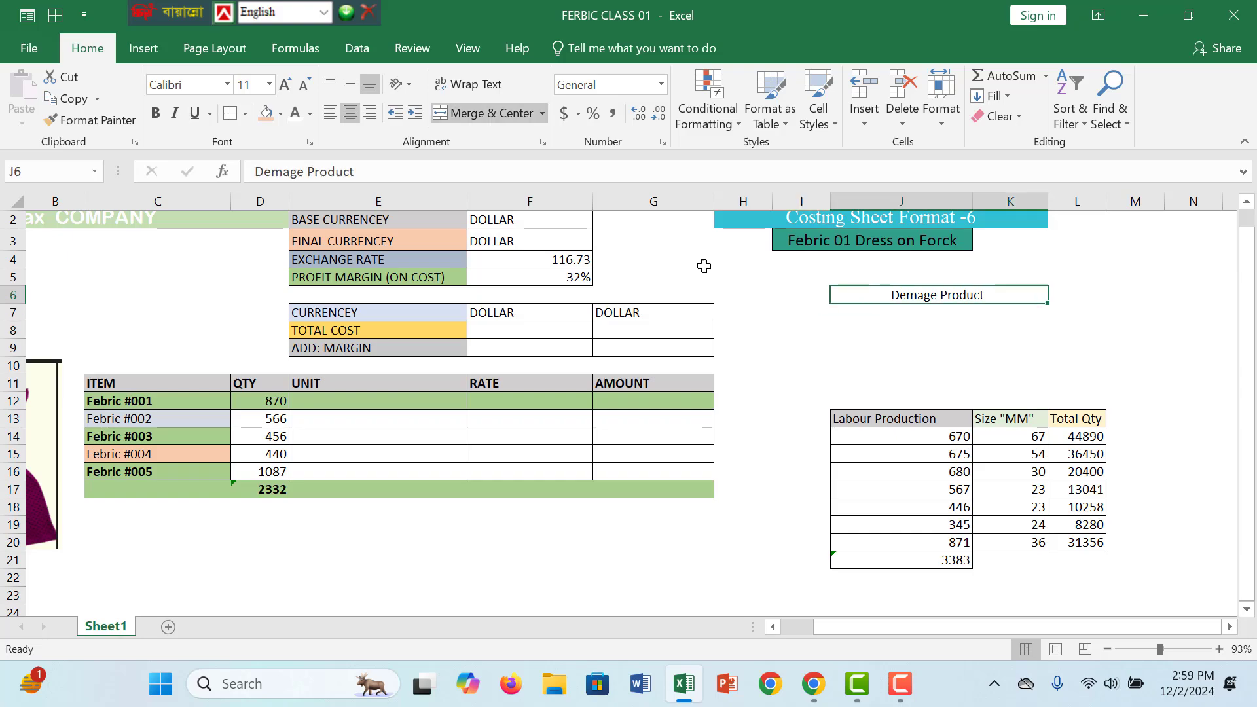
{"action": "left_click", "coordinate": [263, 117]}
Calculate the damaged quantity in J7 with the formula =J21-D17 and give the cell borders.
{"action": "left_click", "coordinate": [887, 315]}
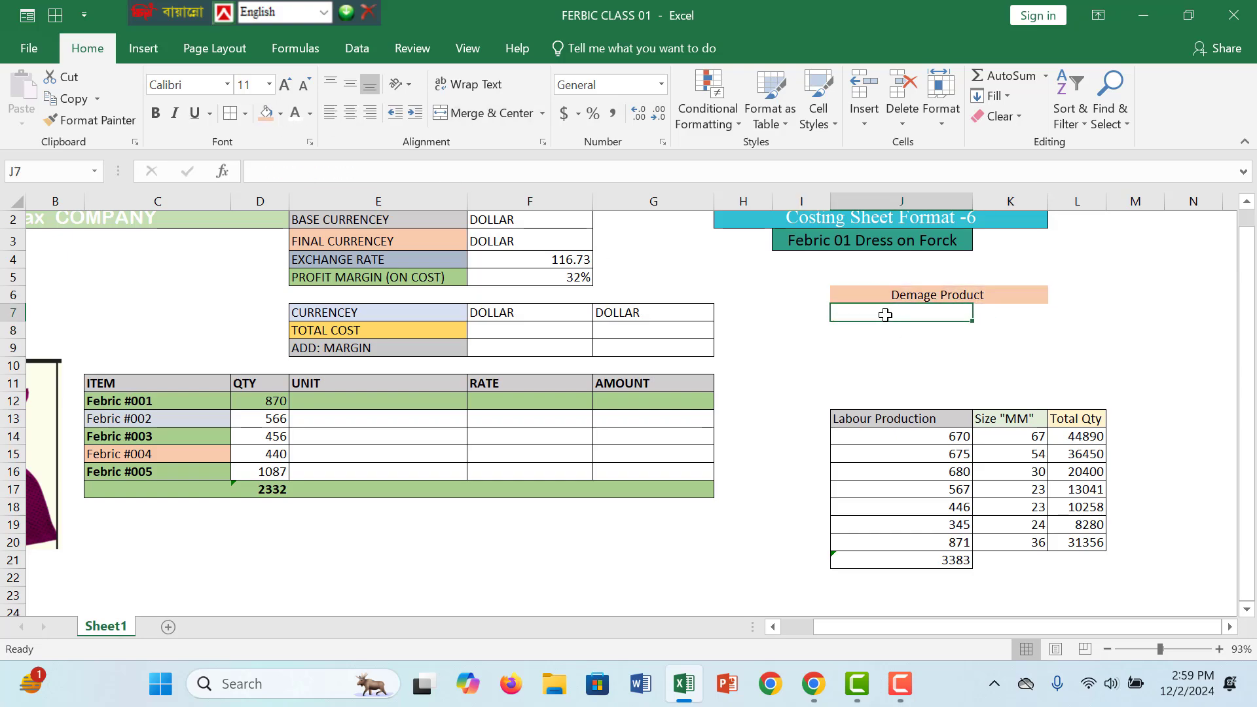
{"action": "type", "text": "="}
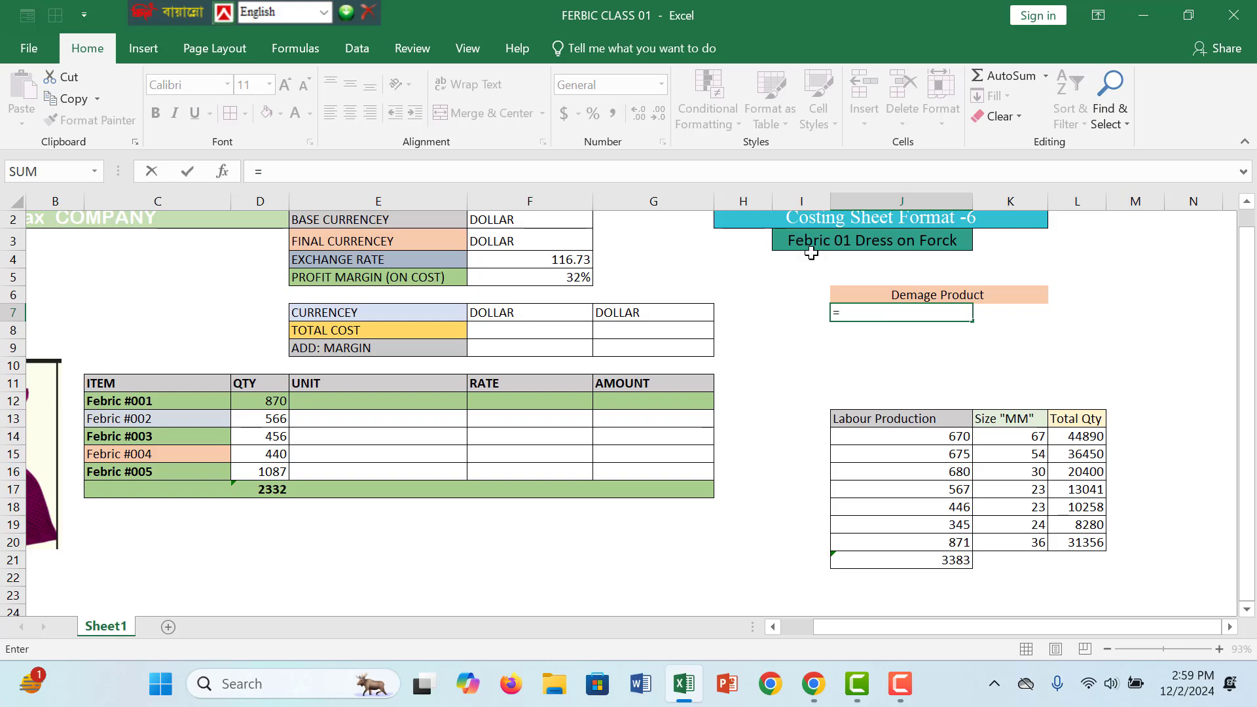
{"action": "left_click", "coordinate": [958, 557]}
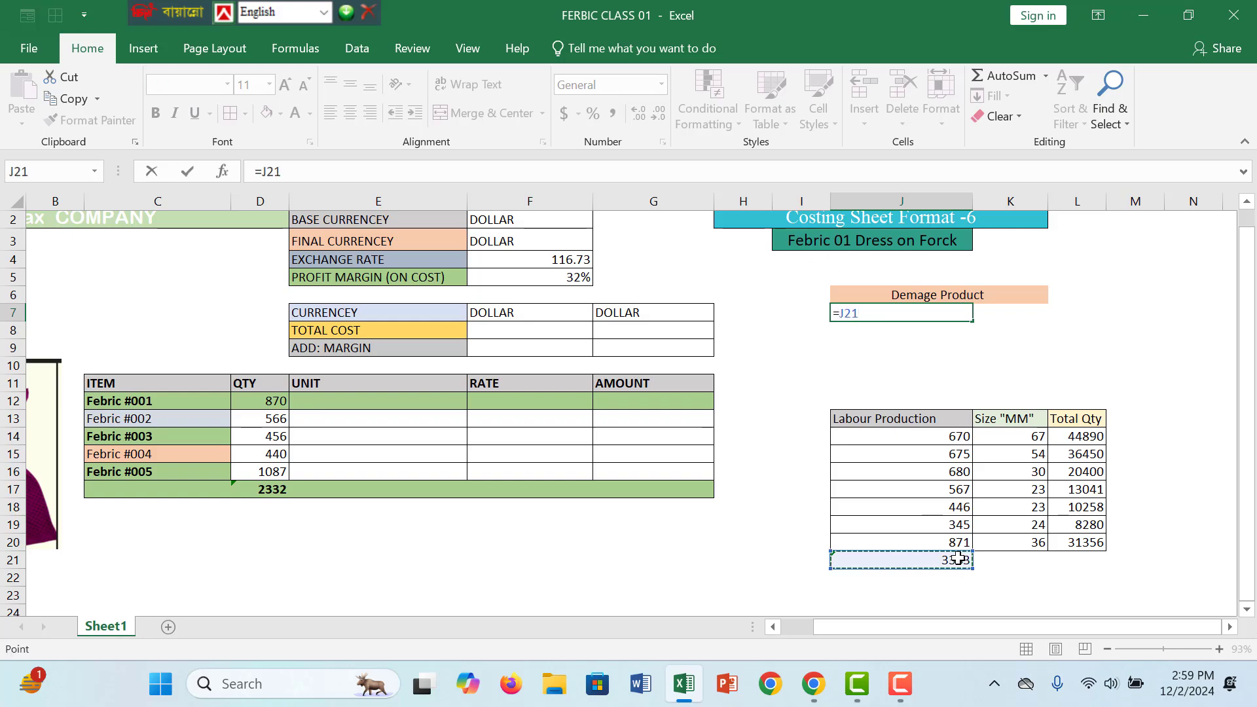
{"action": "type", "text": "-"}
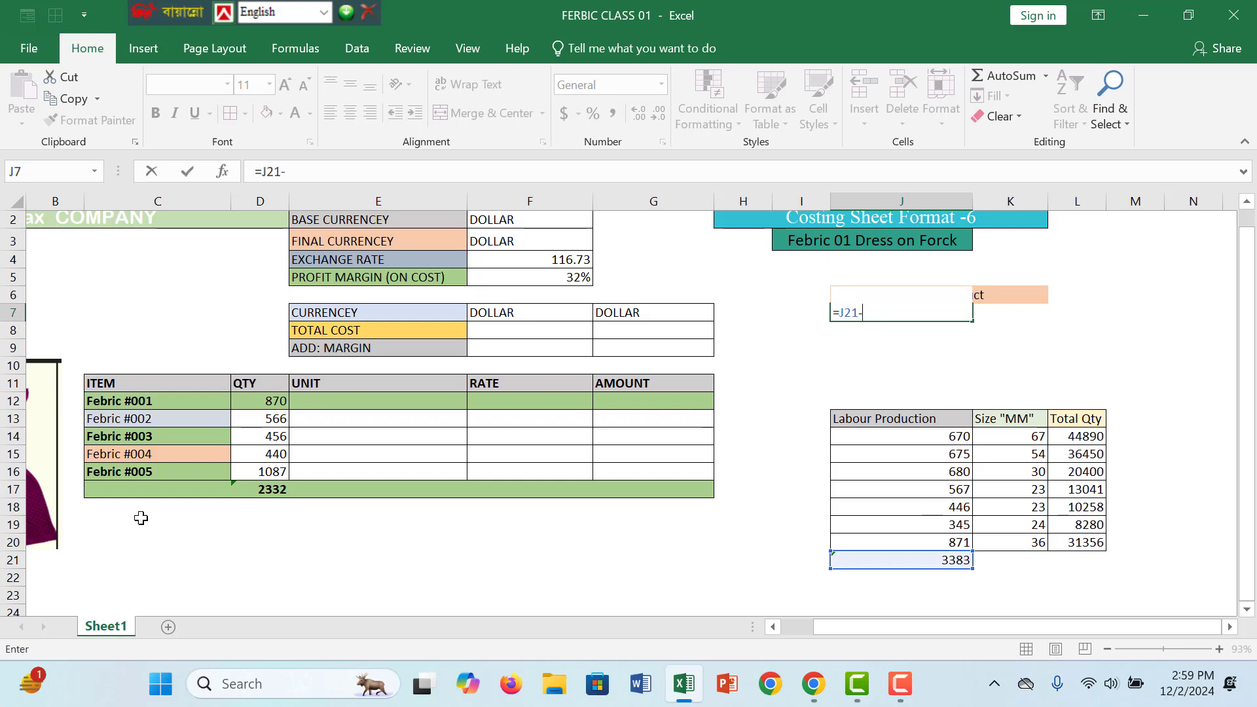
{"action": "left_click", "coordinate": [275, 491]}
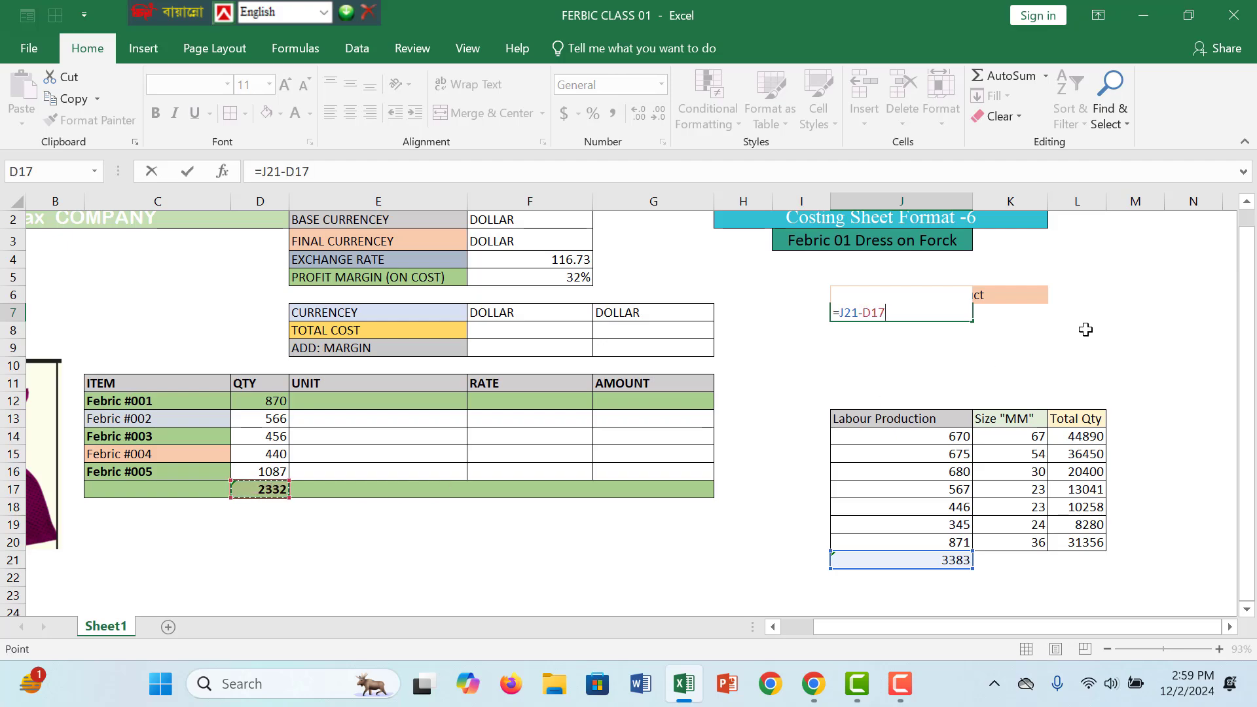
{"action": "key", "text": "Return"}
{"action": "left_click", "coordinate": [952, 312]}
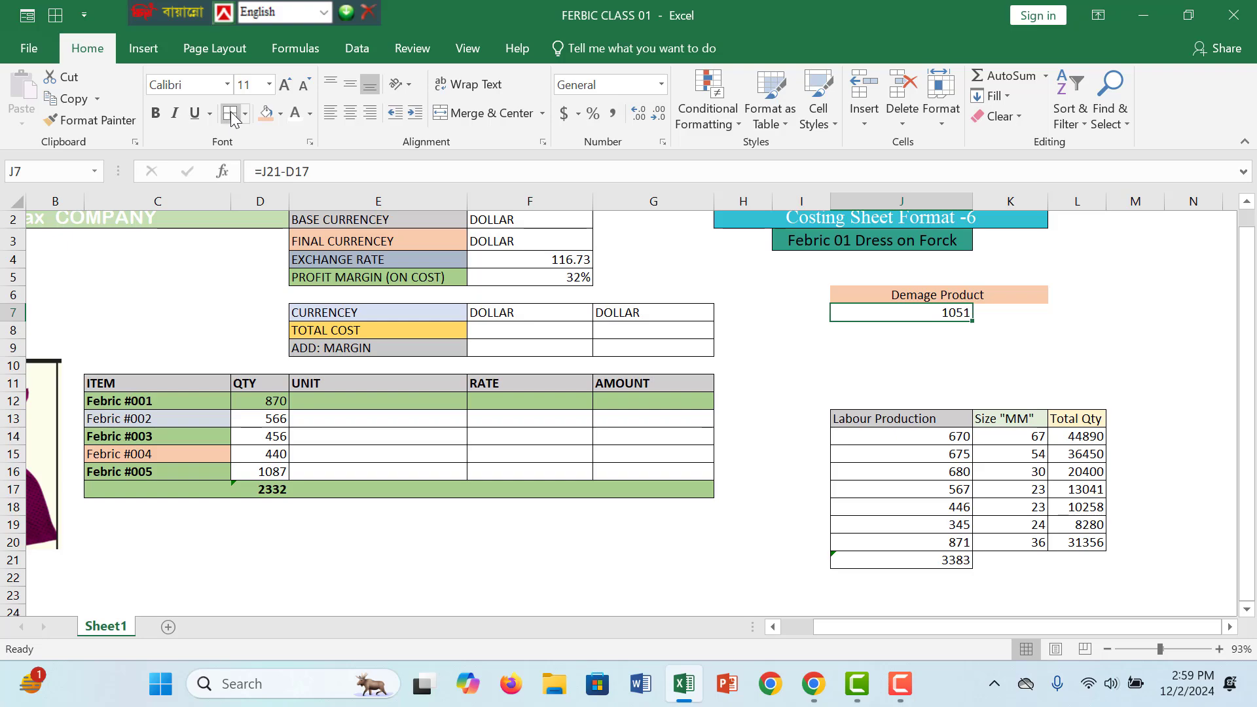
{"action": "left_click", "coordinate": [1008, 331]}
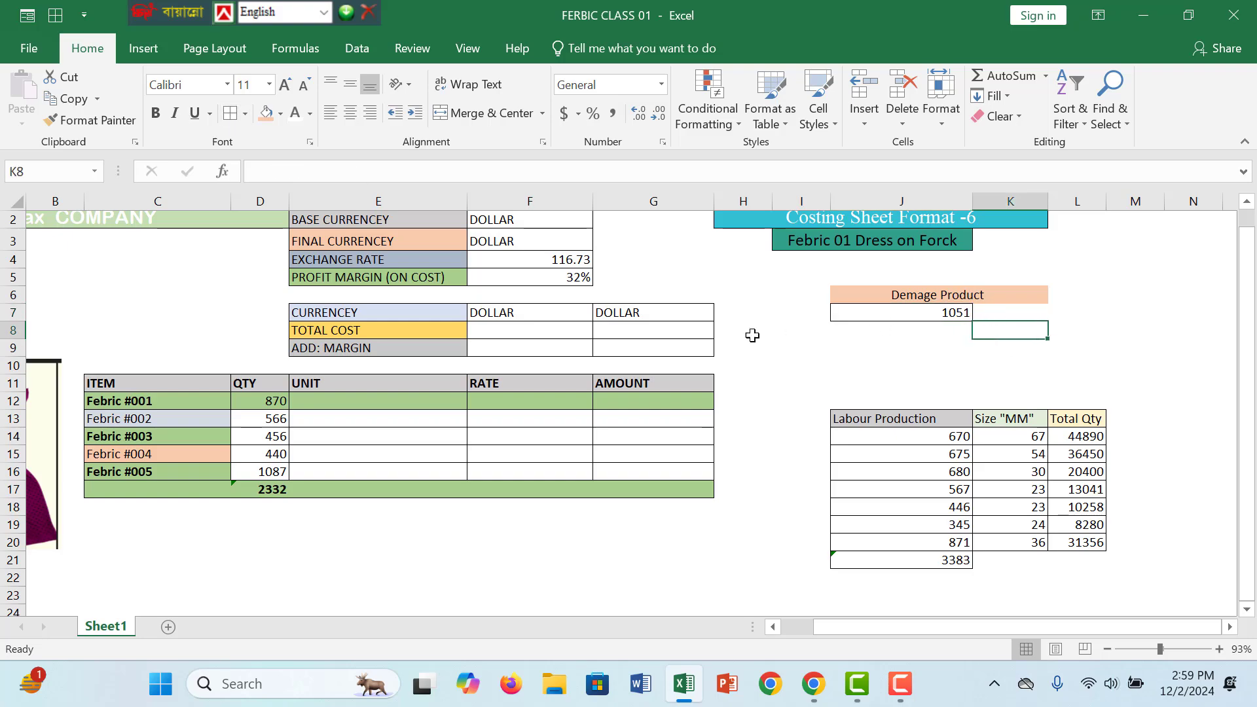
Review the Demage Product formula alongside the item table's quantities and its empty Unit column.
{"action": "left_click", "coordinate": [1148, 649]}
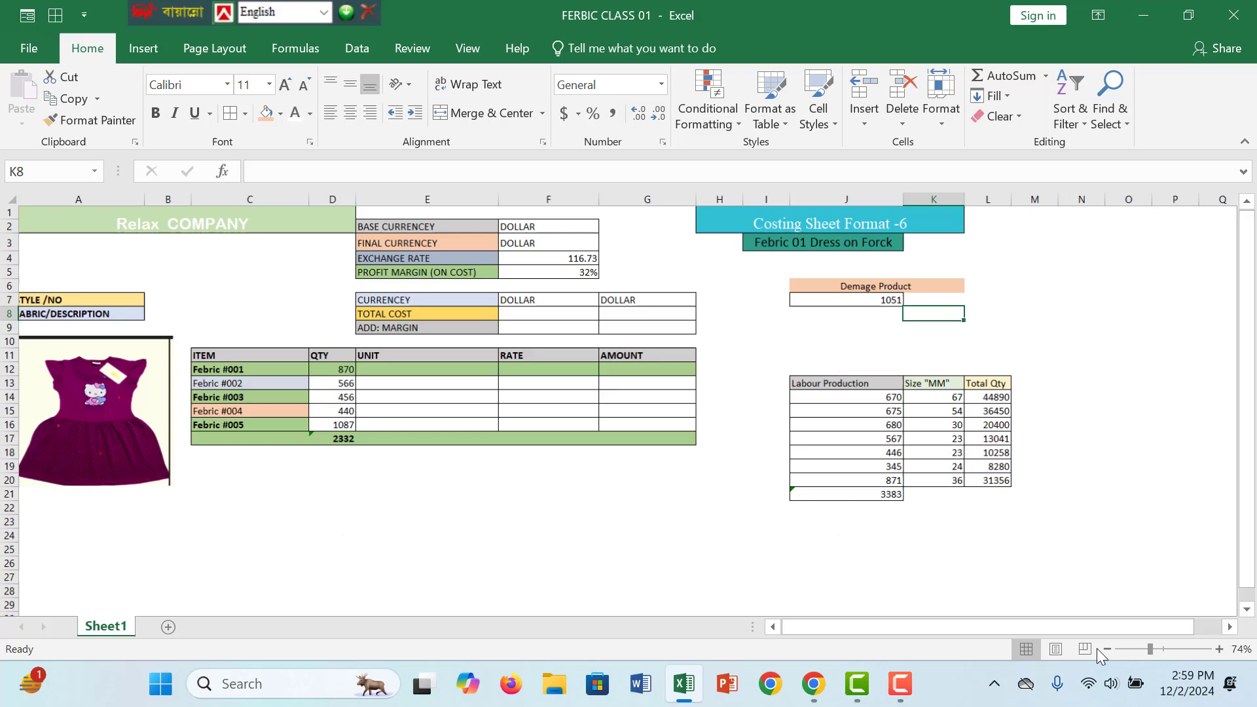
{"action": "left_click", "coordinate": [1153, 648]}
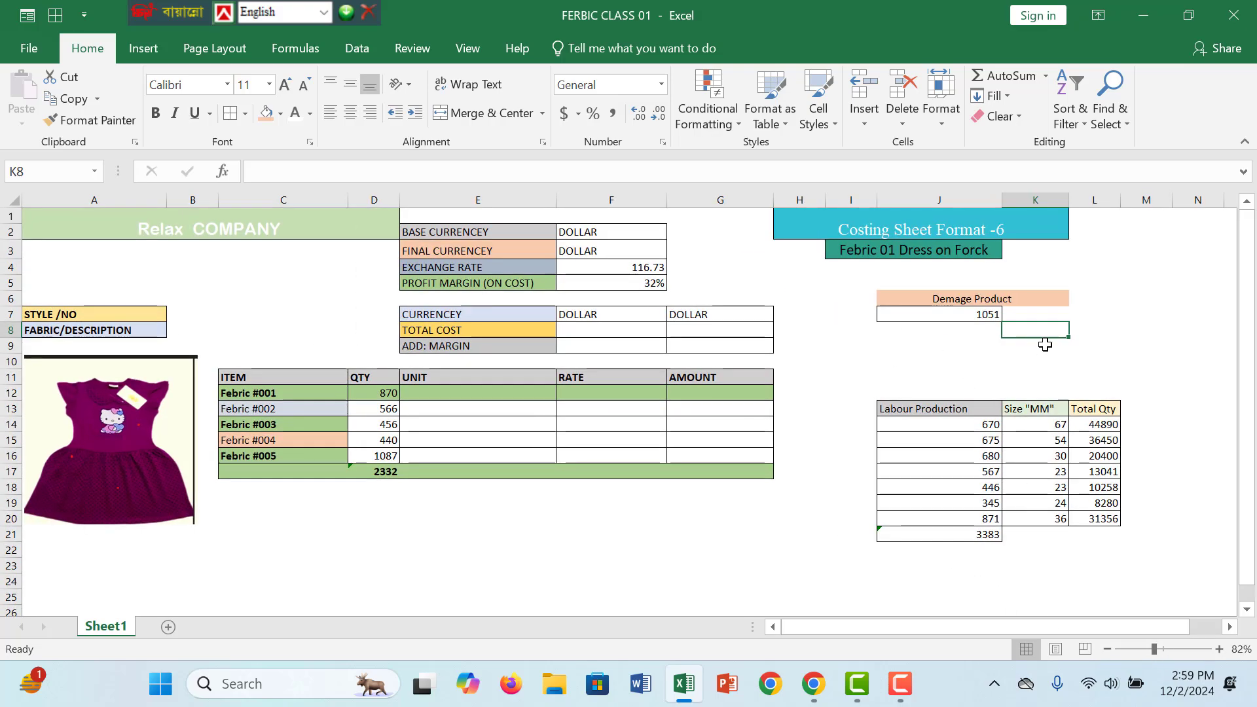
{"action": "left_click", "coordinate": [933, 303]}
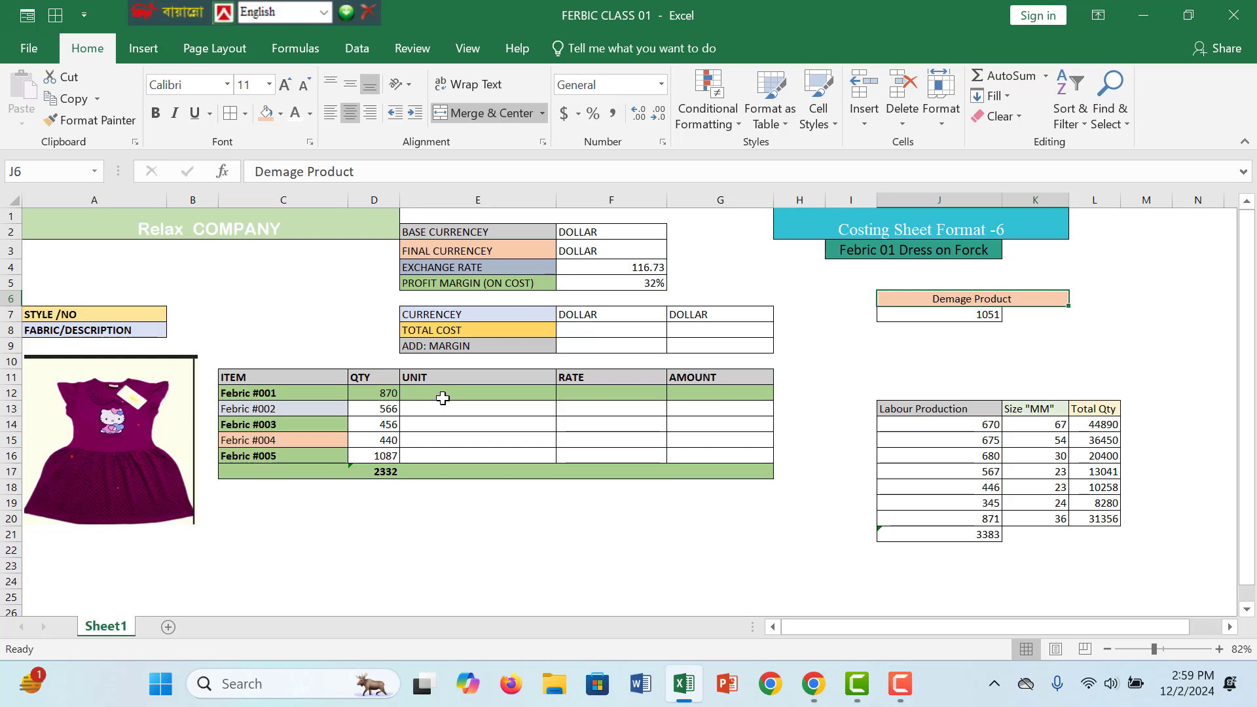
{"action": "left_click", "coordinate": [952, 317]}
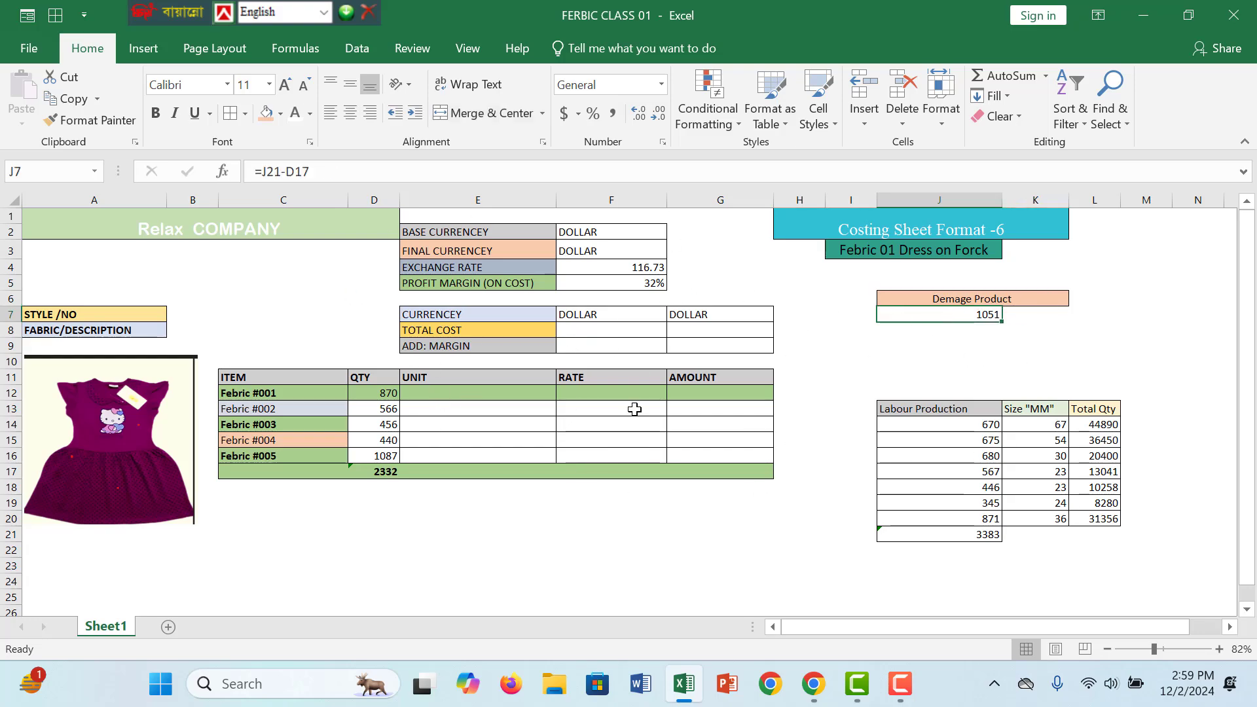
{"action": "left_click_drag", "start_coordinate": [477, 425], "coordinate": [611, 423]}
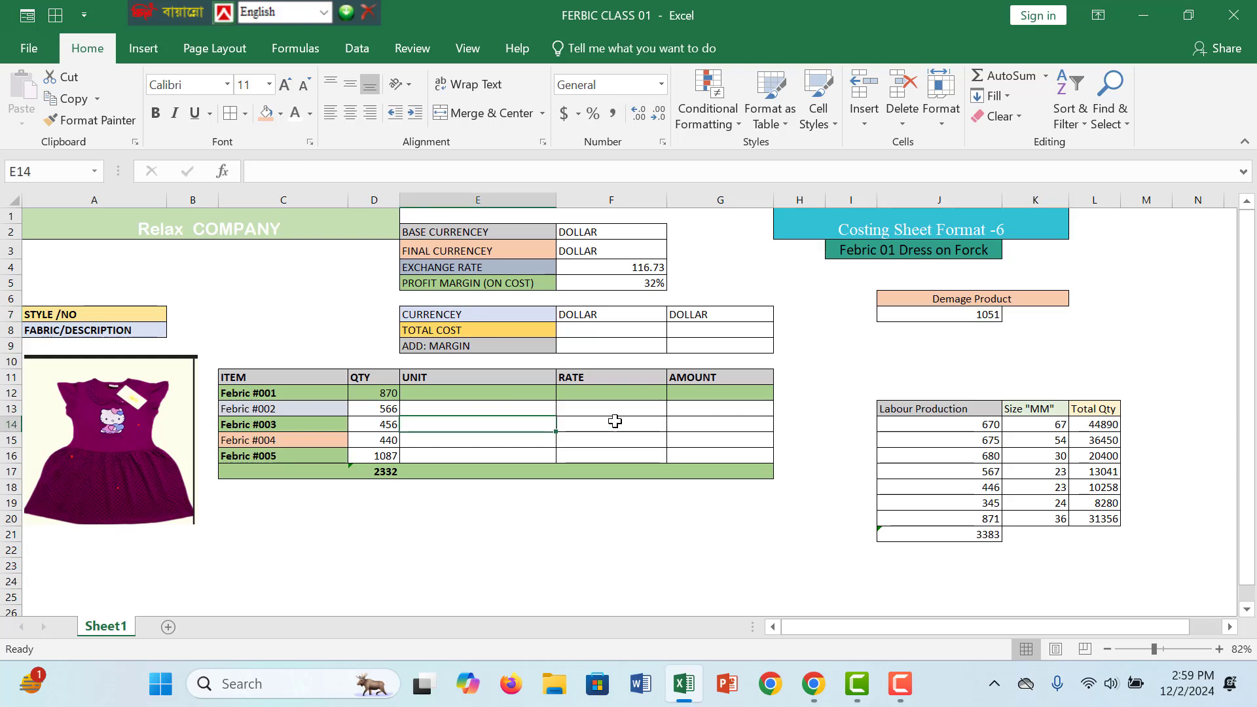
{"action": "left_click", "coordinate": [477, 394]}
{"action": "left_click", "coordinate": [381, 393]}
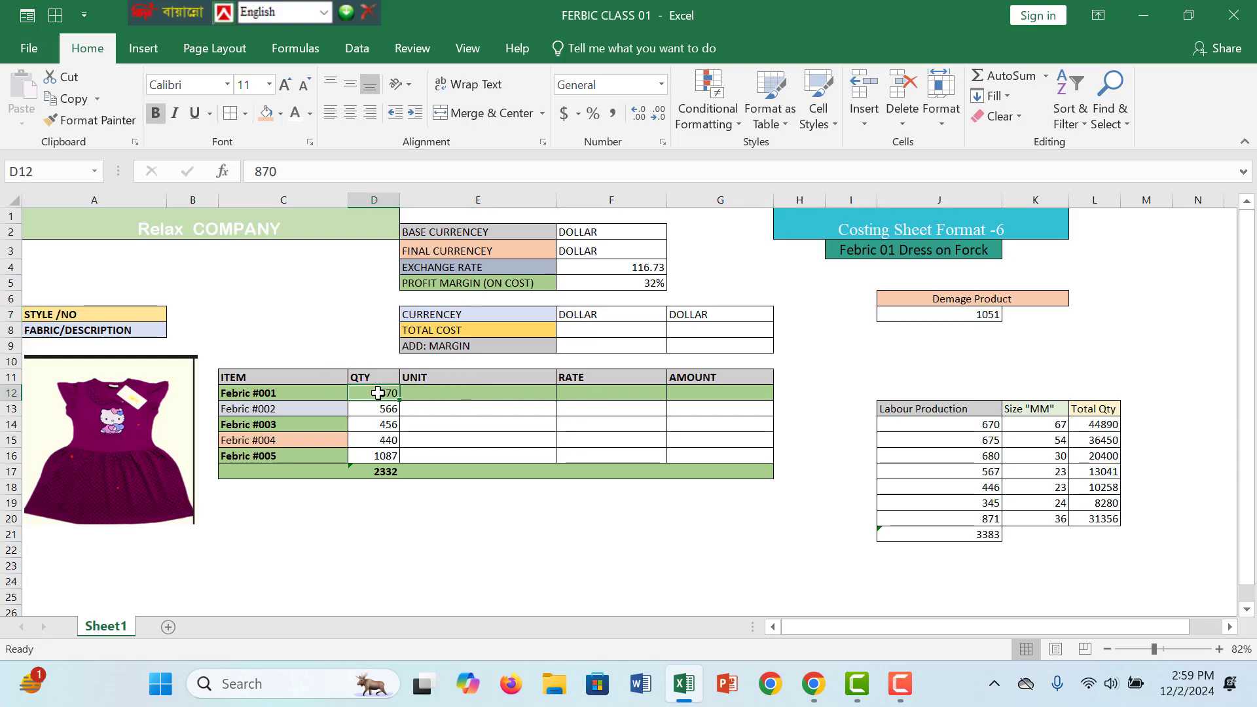
{"action": "left_click", "coordinate": [459, 389]}
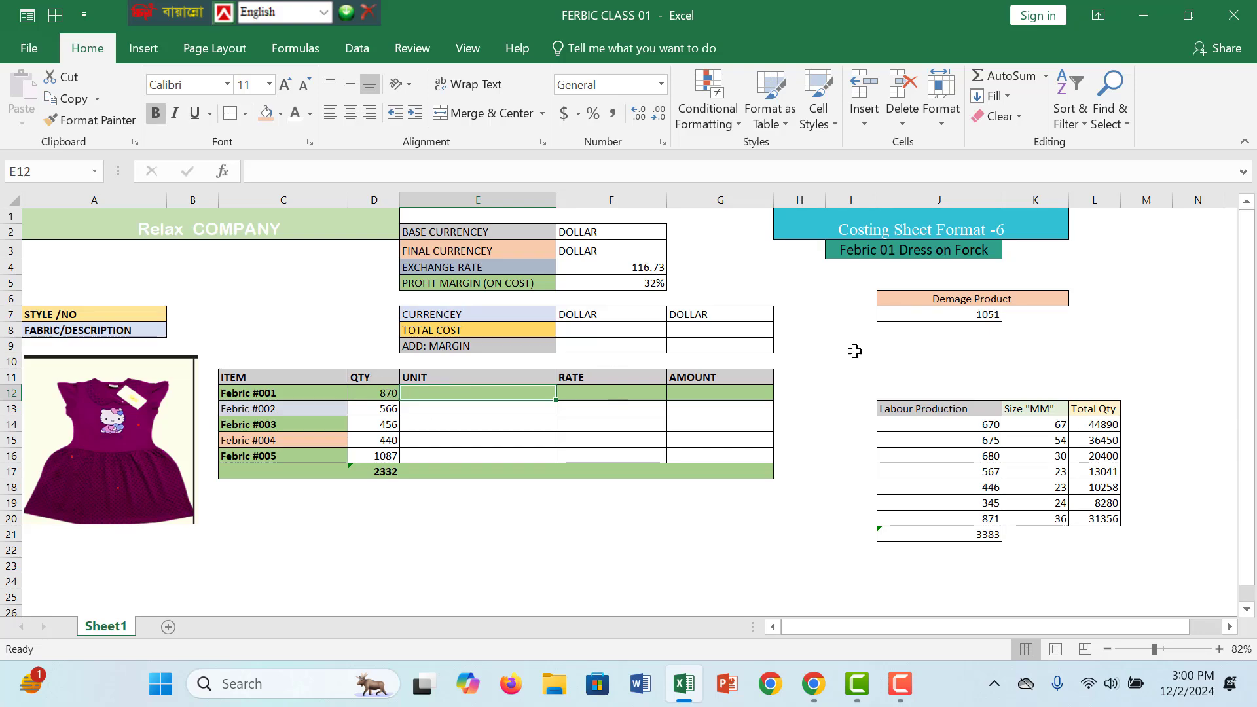
{"action": "left_click", "coordinate": [987, 314]}
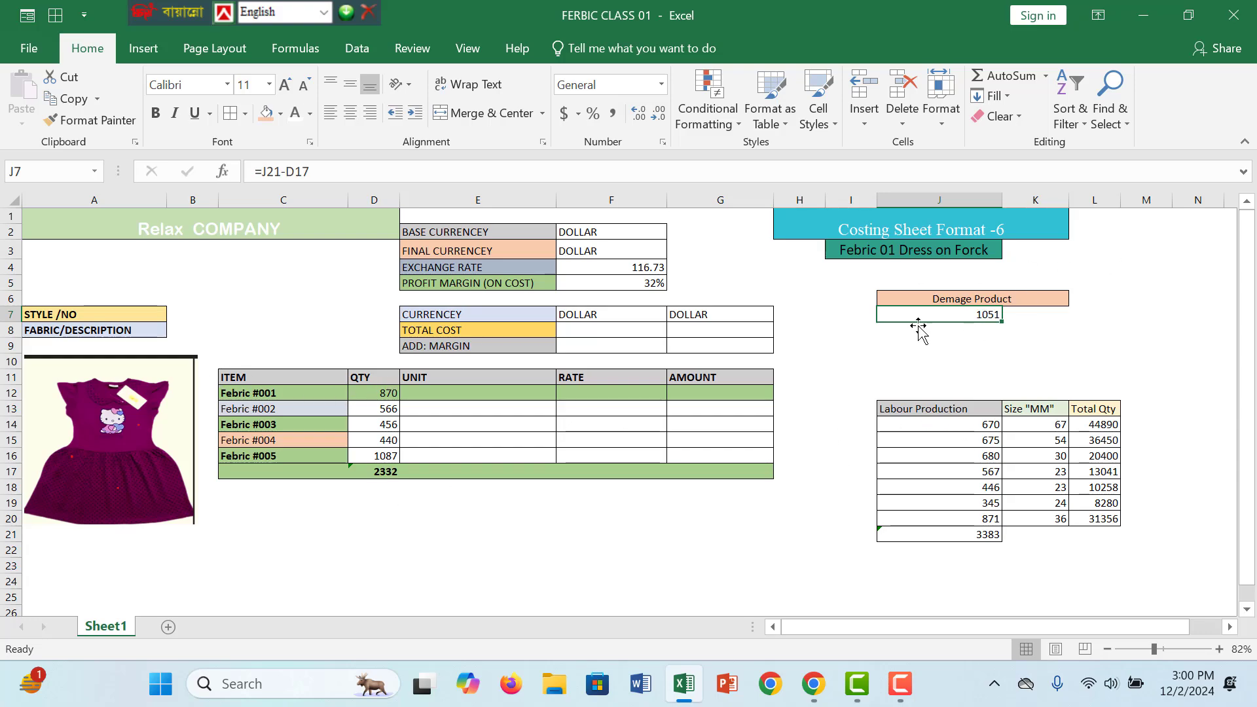
Divide the damaged quantity by 4 in K7 with the formula =J7/4 and check the entry.
{"action": "left_click", "coordinate": [1020, 321]}
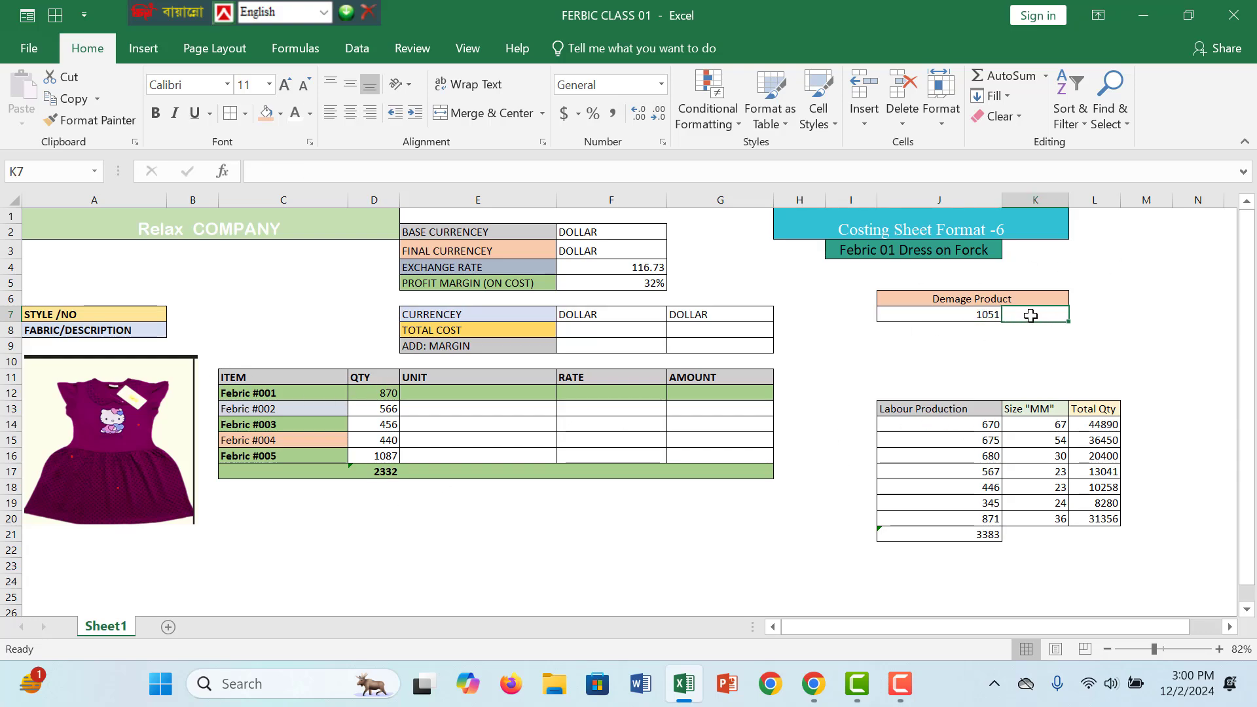
{"action": "type", "text": "="}
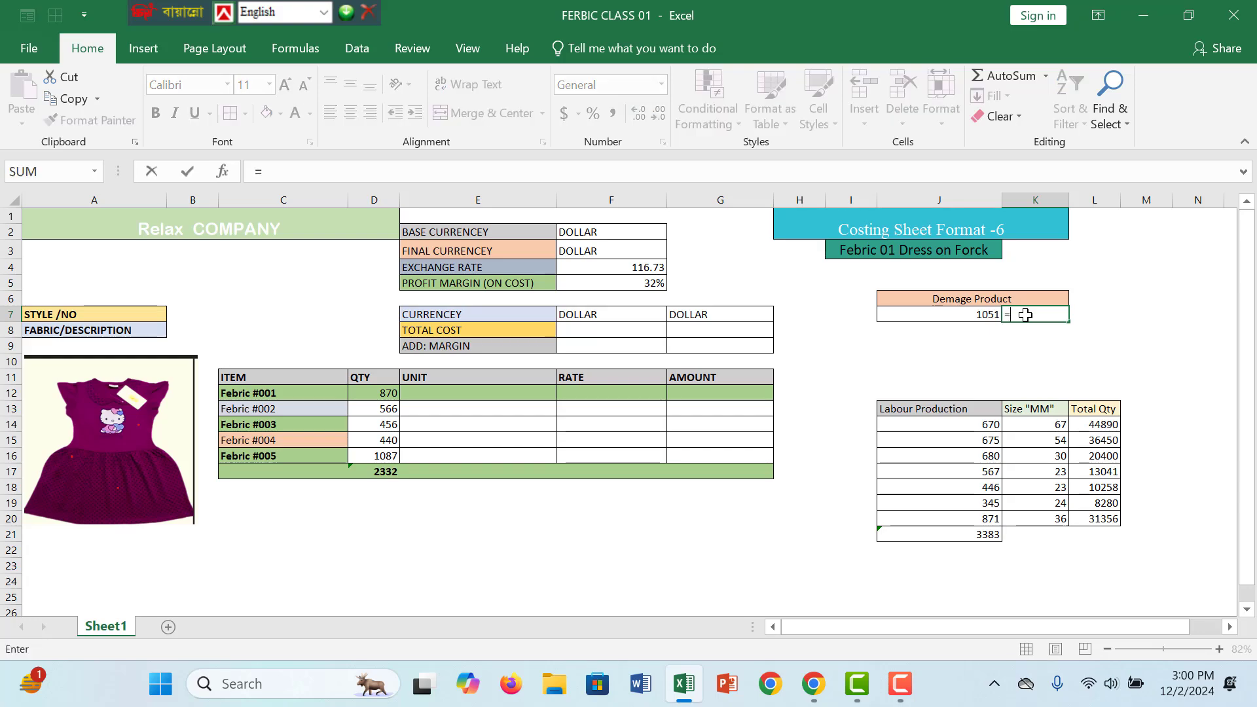
{"action": "left_click", "coordinate": [969, 313]}
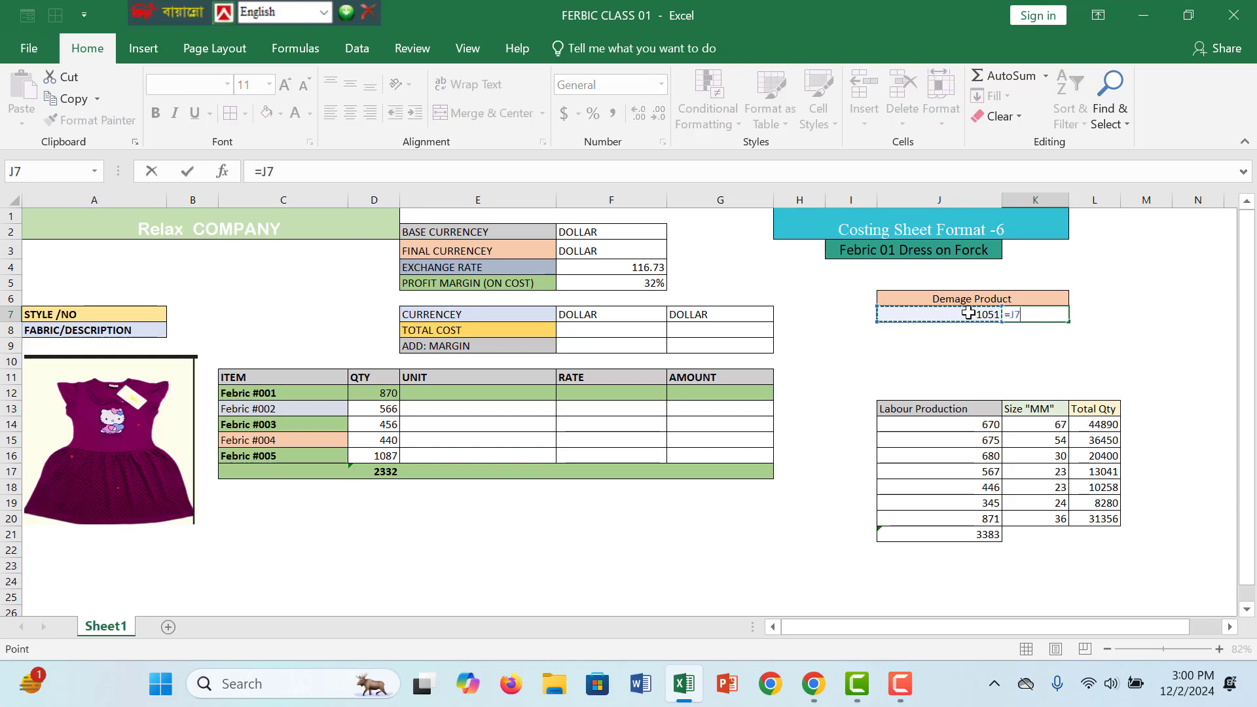
{"action": "type", "text": "?"}
{"action": "key", "text": "BackSpace"}
{"action": "key", "text": "BackSpace"}
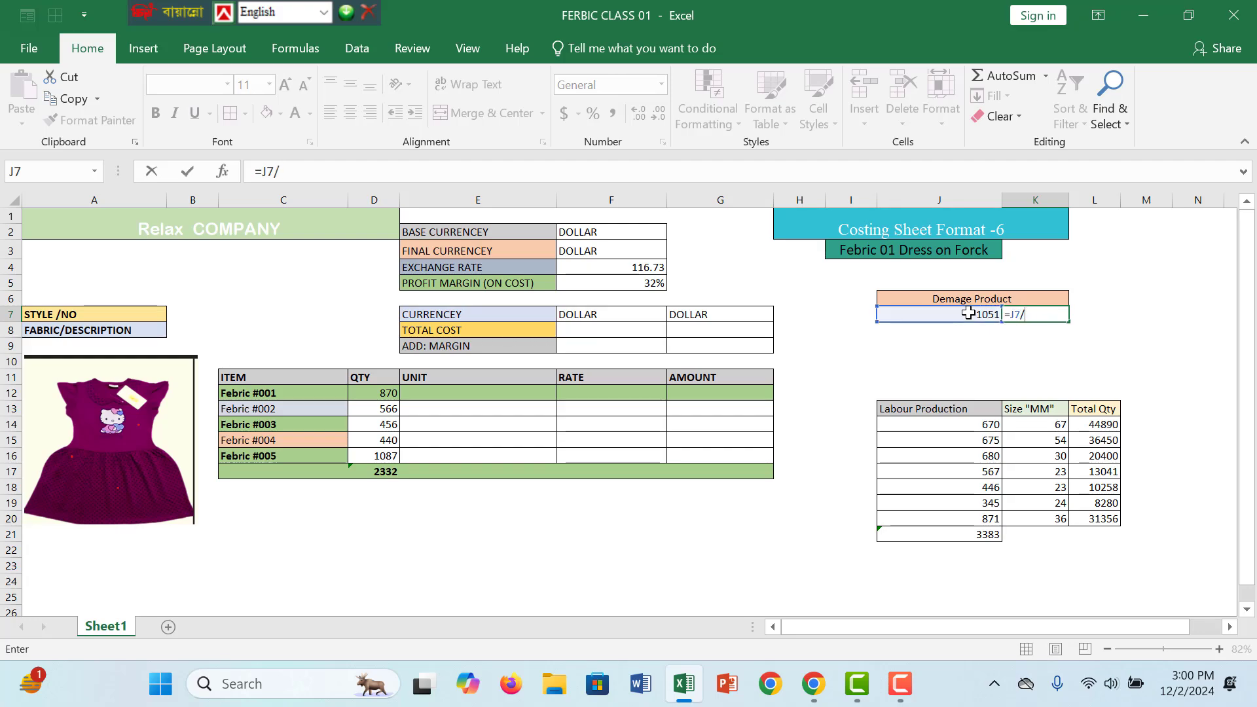
{"action": "key", "text": "Return"}
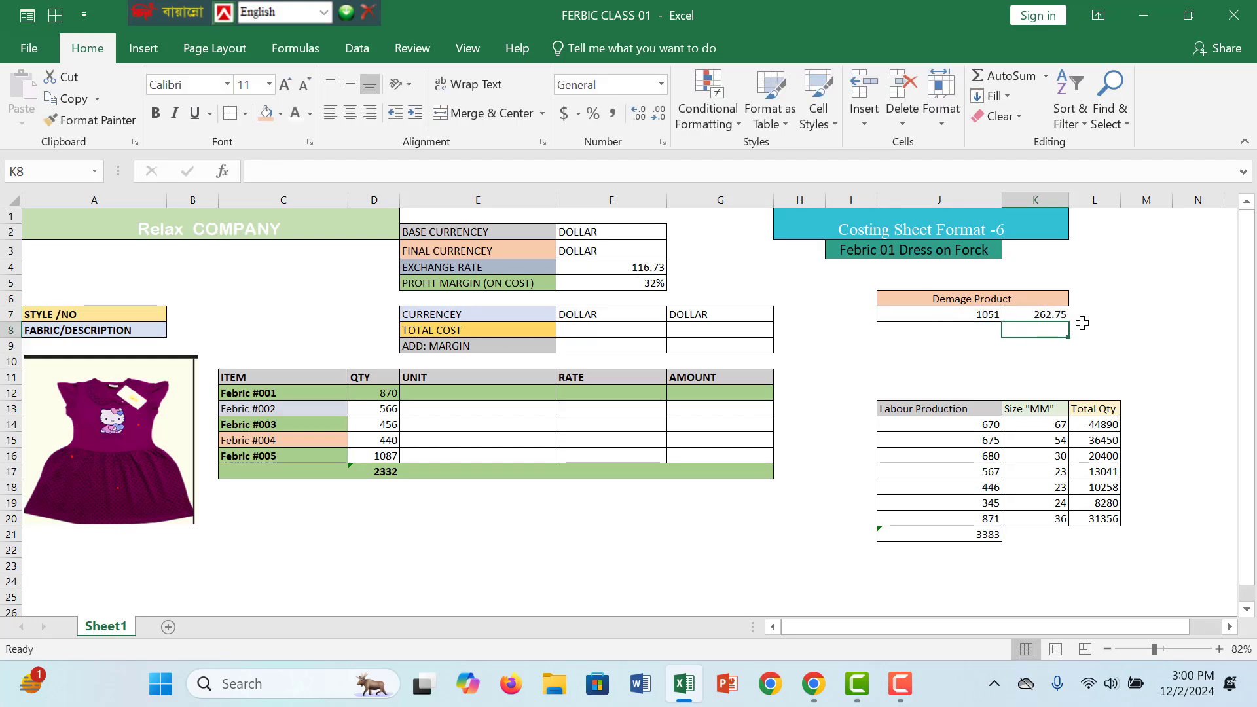
{"action": "left_click", "coordinate": [1059, 315]}
{"action": "left_click", "coordinate": [487, 397]}
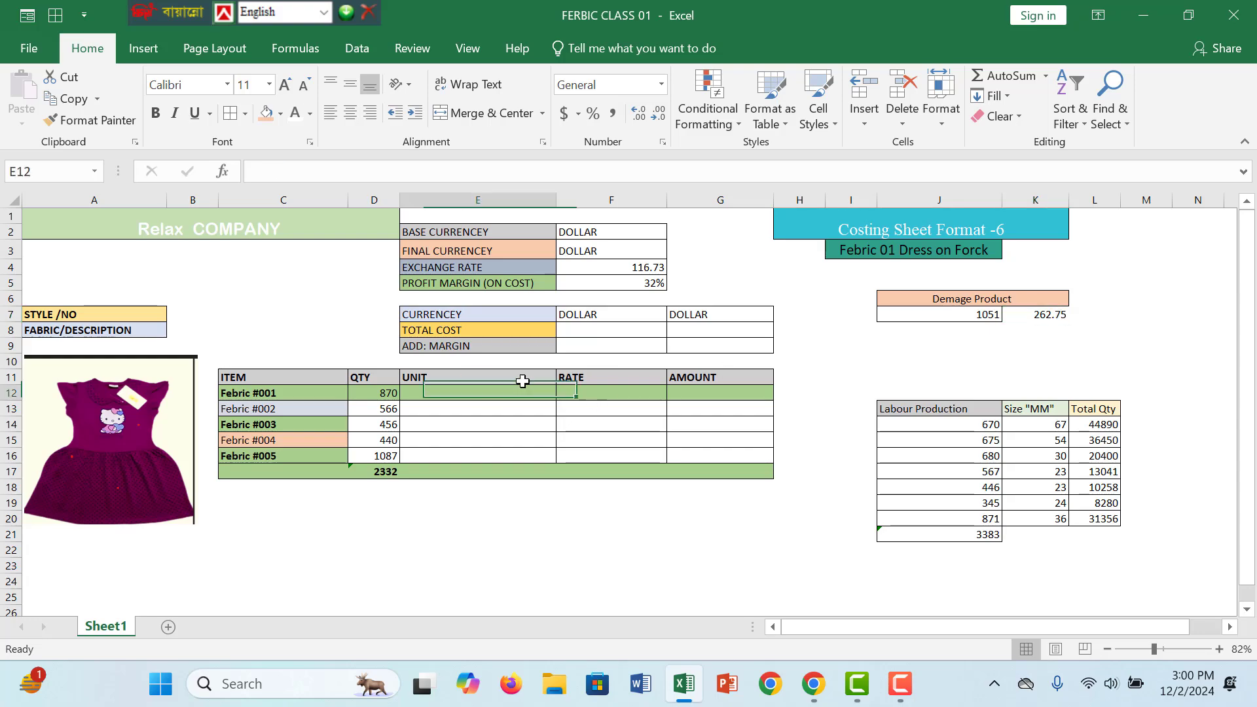
{"action": "left_click", "coordinate": [1049, 316]}
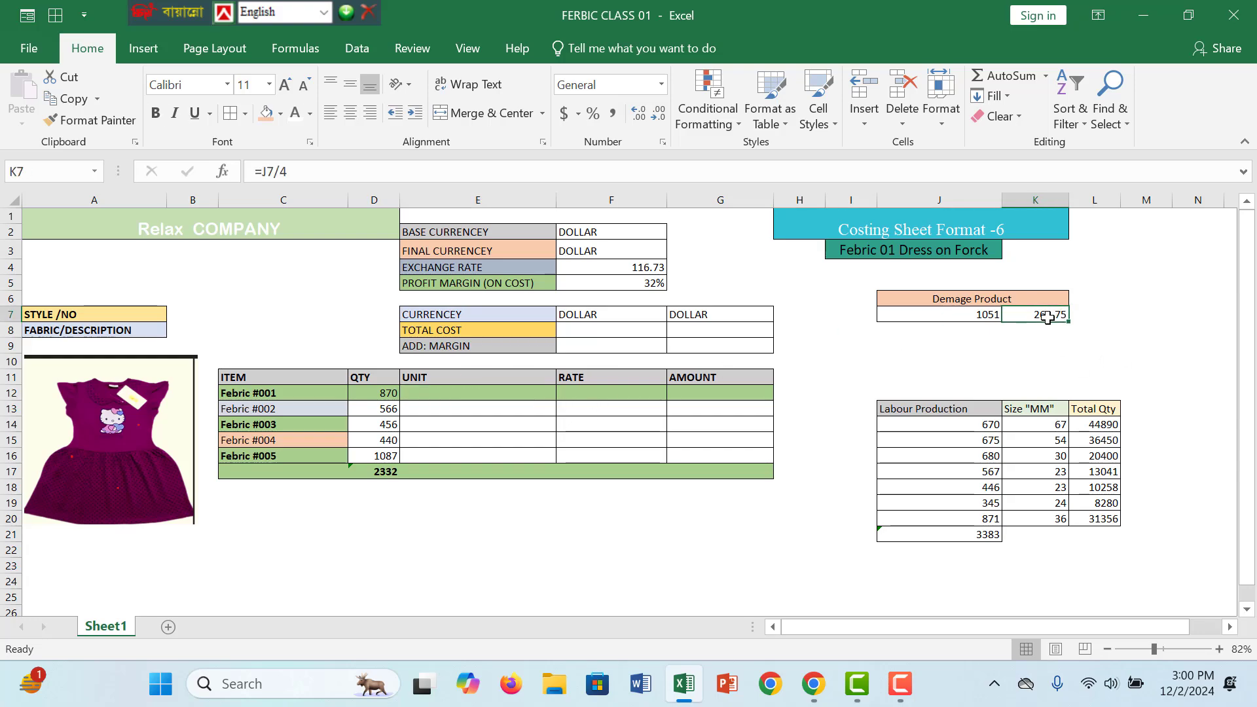
Copy the divide-by-4 formula from K7 into the Unit column, fill E12:E16 with =D12/4 down the rows, and border the cells.
{"action": "key", "text": "ctrl+c"}
{"action": "left_click", "coordinate": [472, 393]}
{"action": "key", "text": "ctrl+v"}
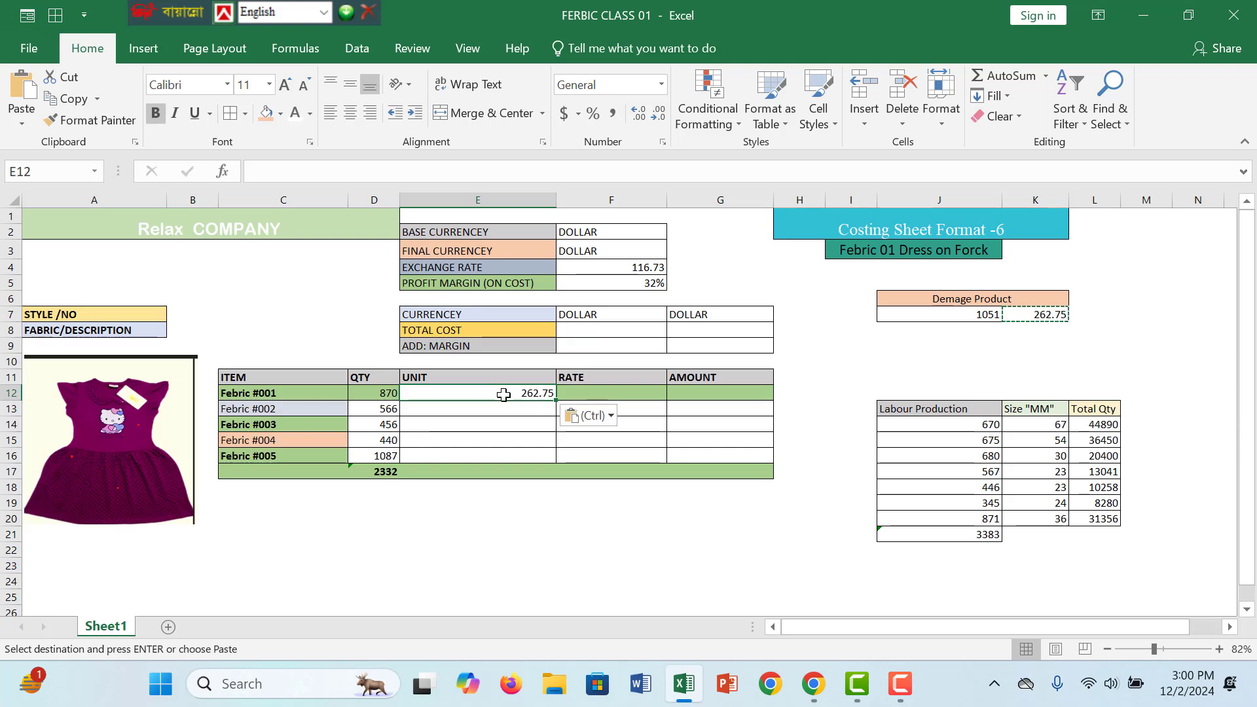
{"action": "left_click_drag", "start_coordinate": [555, 399], "coordinate": [553, 466]}
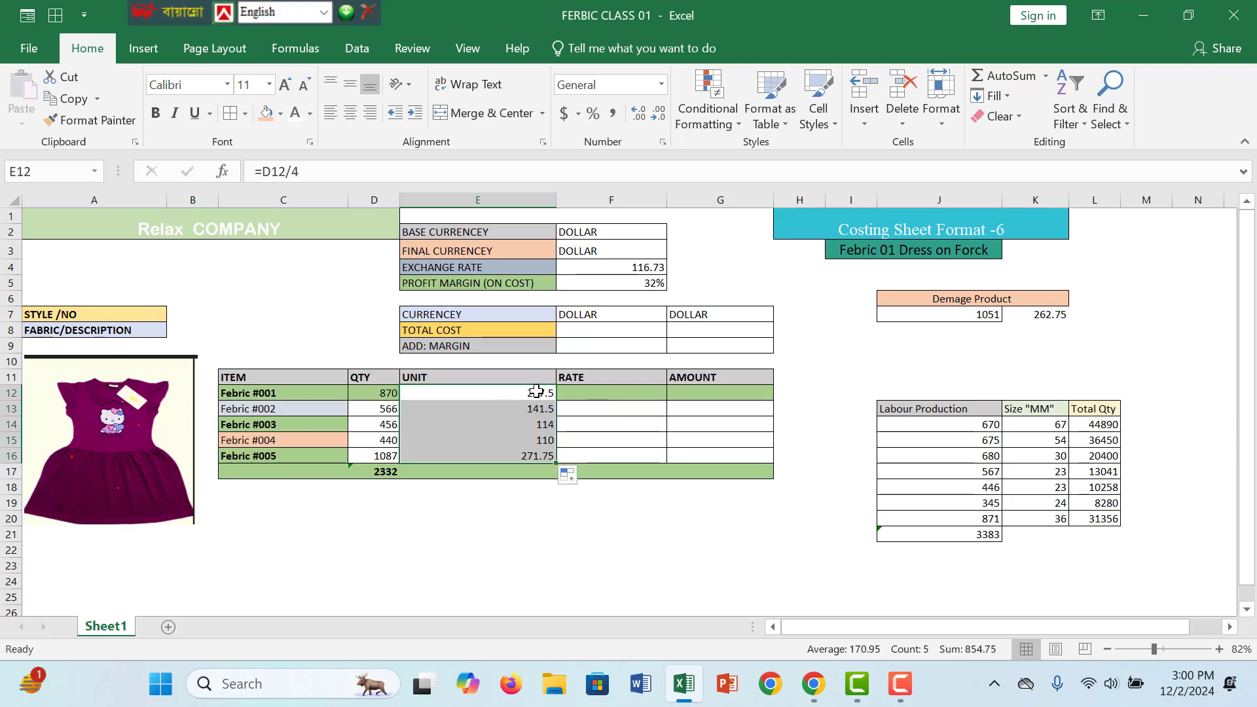
{"action": "left_click", "coordinate": [536, 391]}
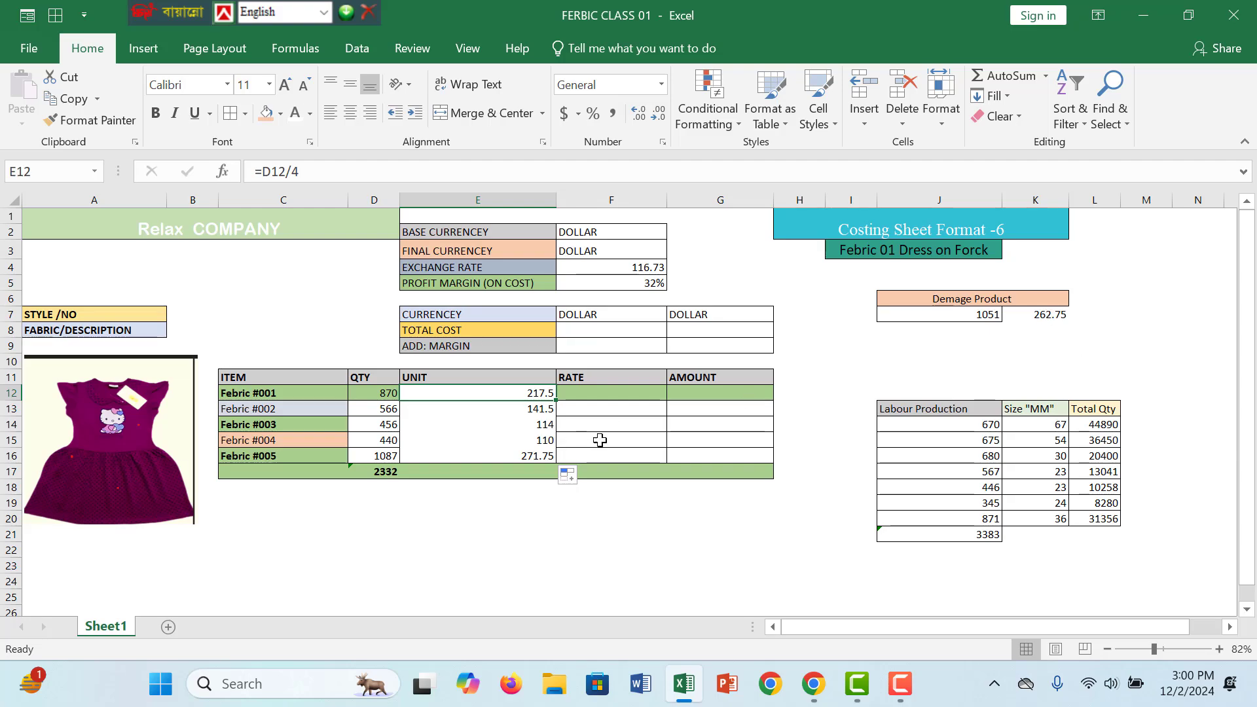
{"action": "left_click", "coordinate": [610, 395]}
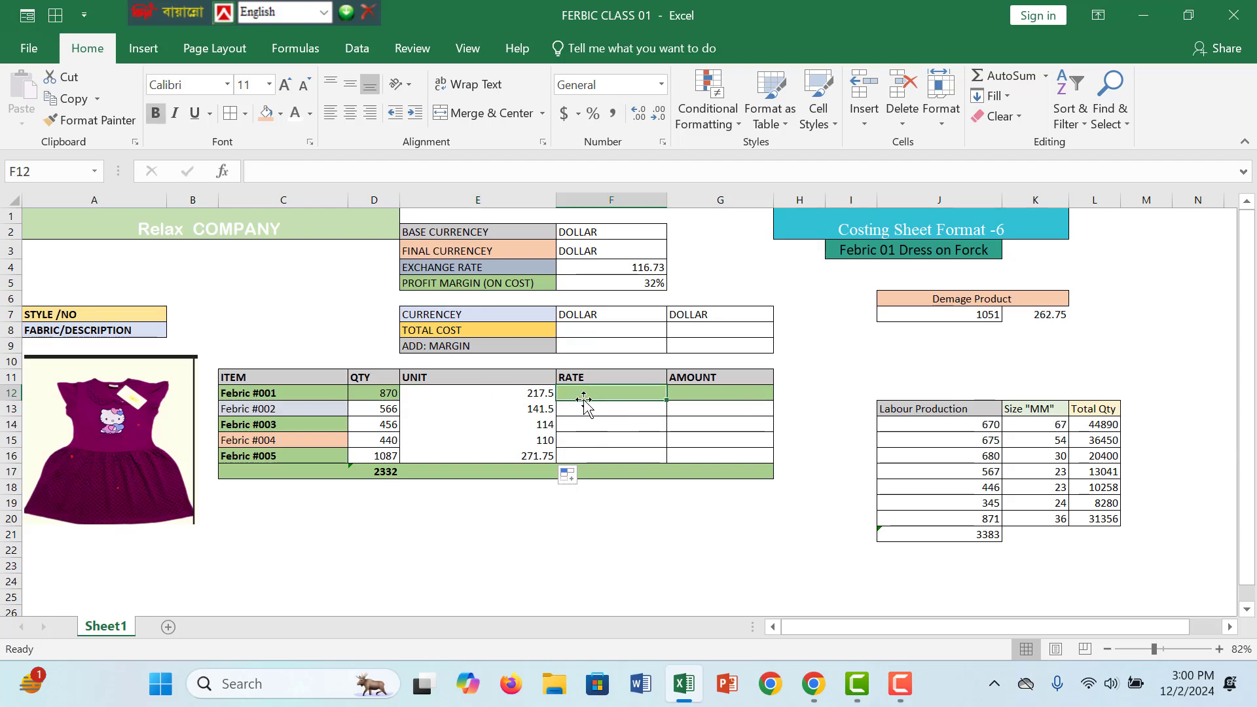
{"action": "left_click_drag", "start_coordinate": [462, 393], "coordinate": [476, 452]}
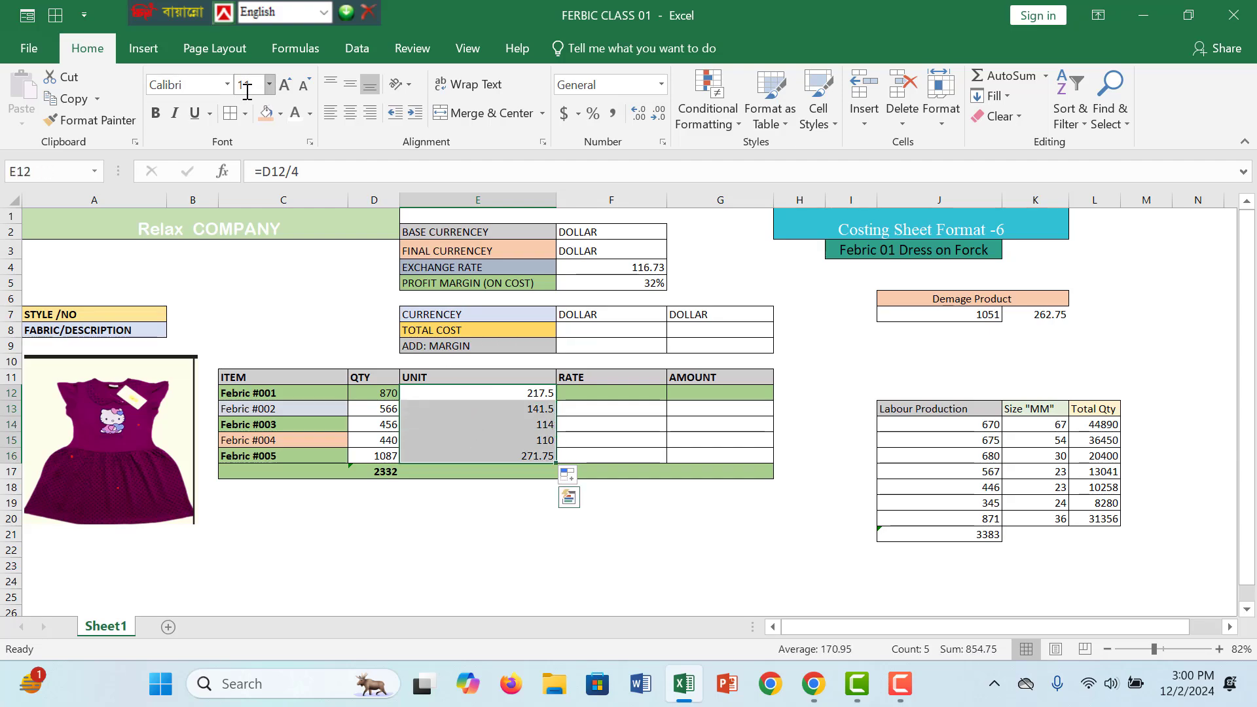
{"action": "left_click", "coordinate": [385, 393]}
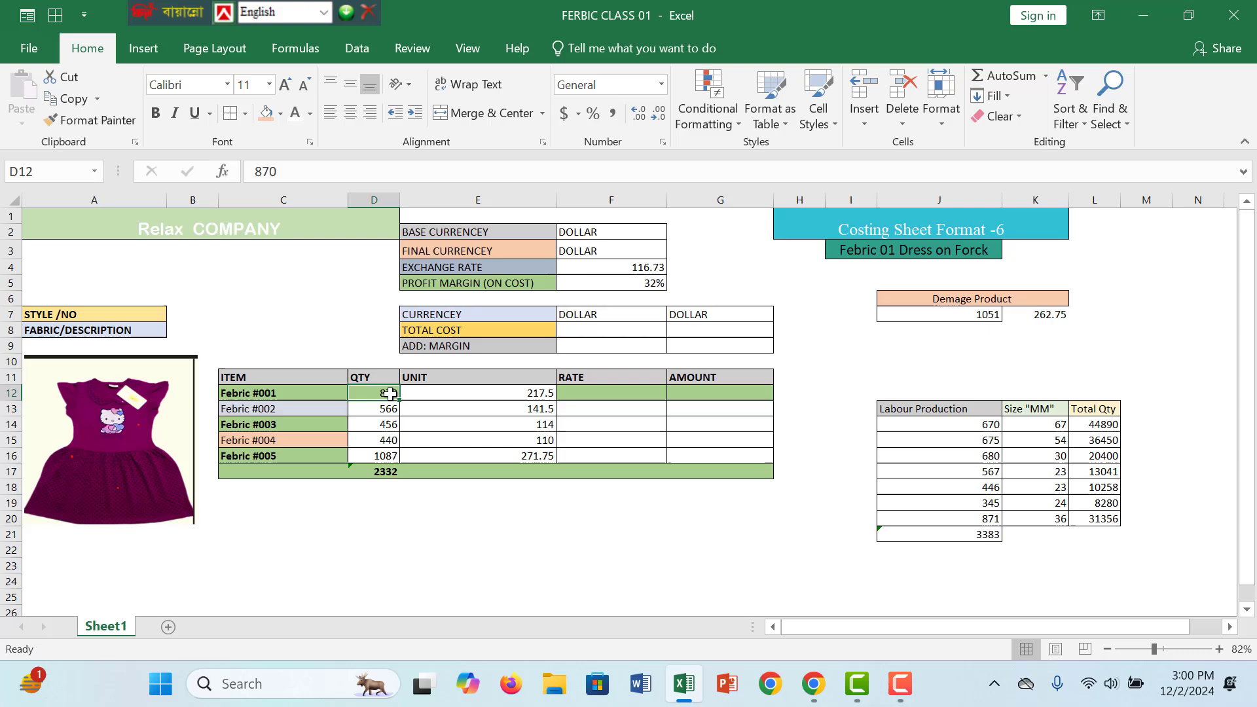
{"action": "left_click", "coordinate": [274, 394]}
{"action": "left_click", "coordinate": [386, 394]}
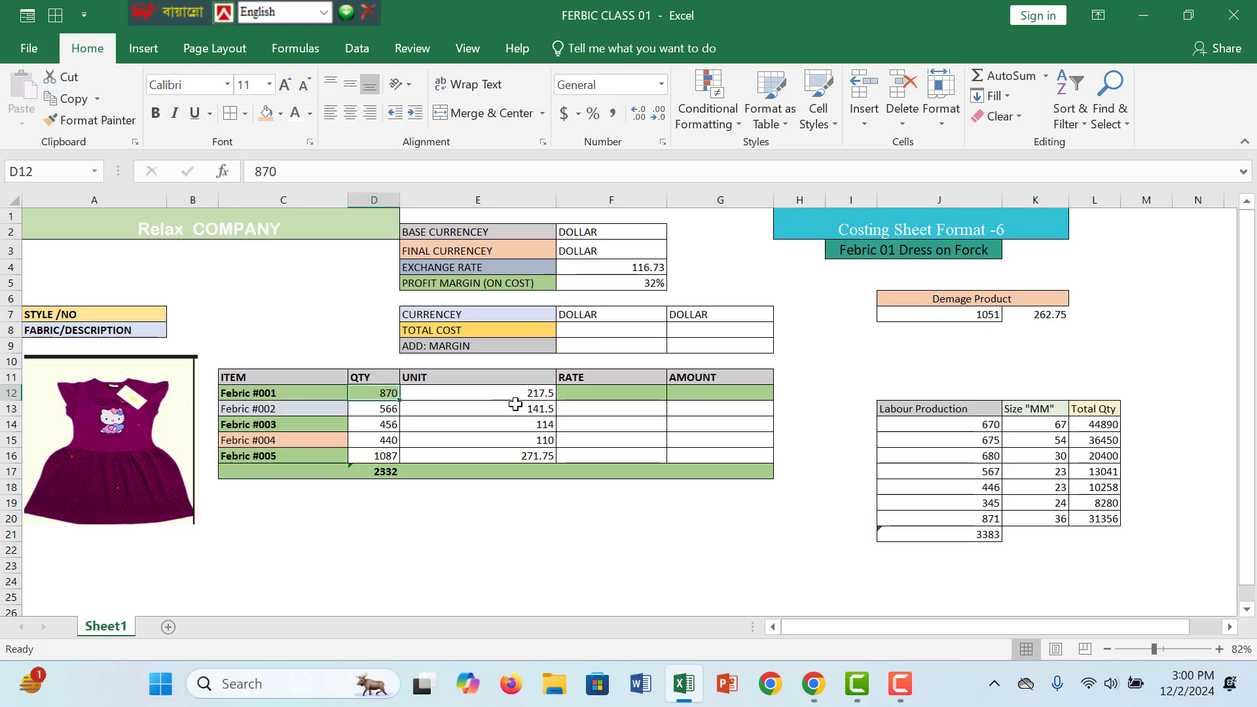
Enter a rate of 64 for Febric #001 in F12 and copy it down to F16.
{"action": "left_click", "coordinate": [615, 392]}
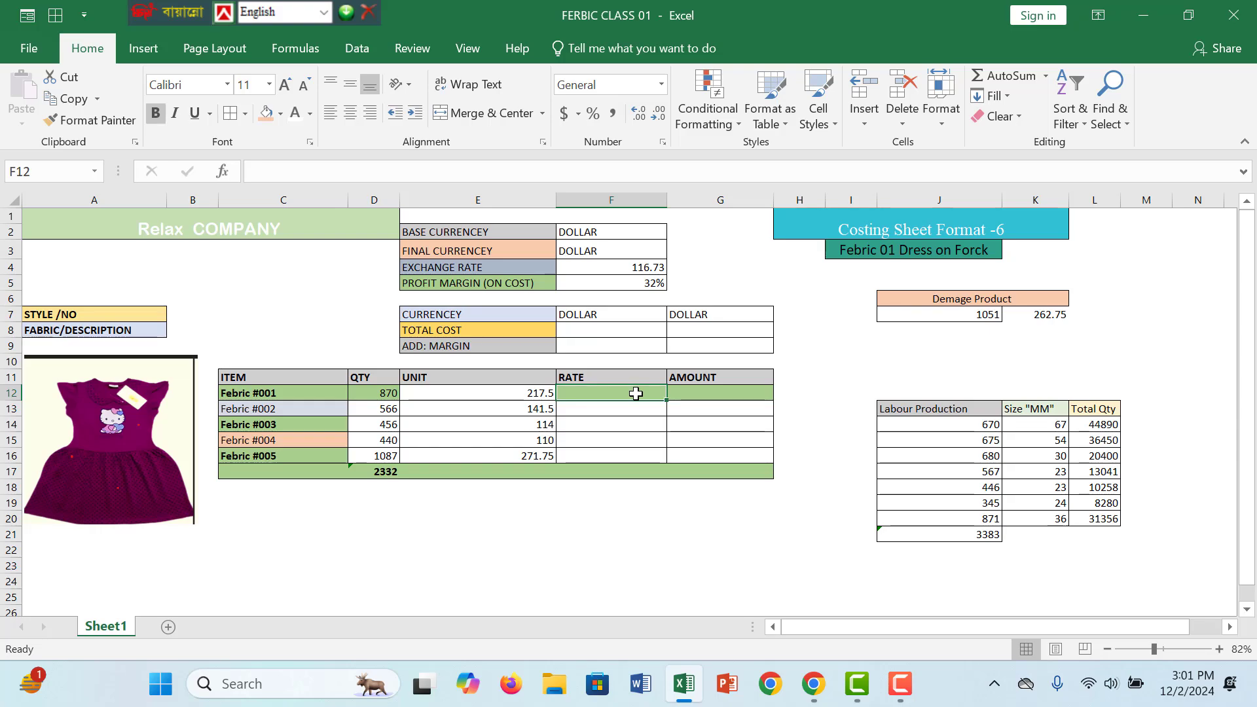
{"action": "type", "text": "64"}
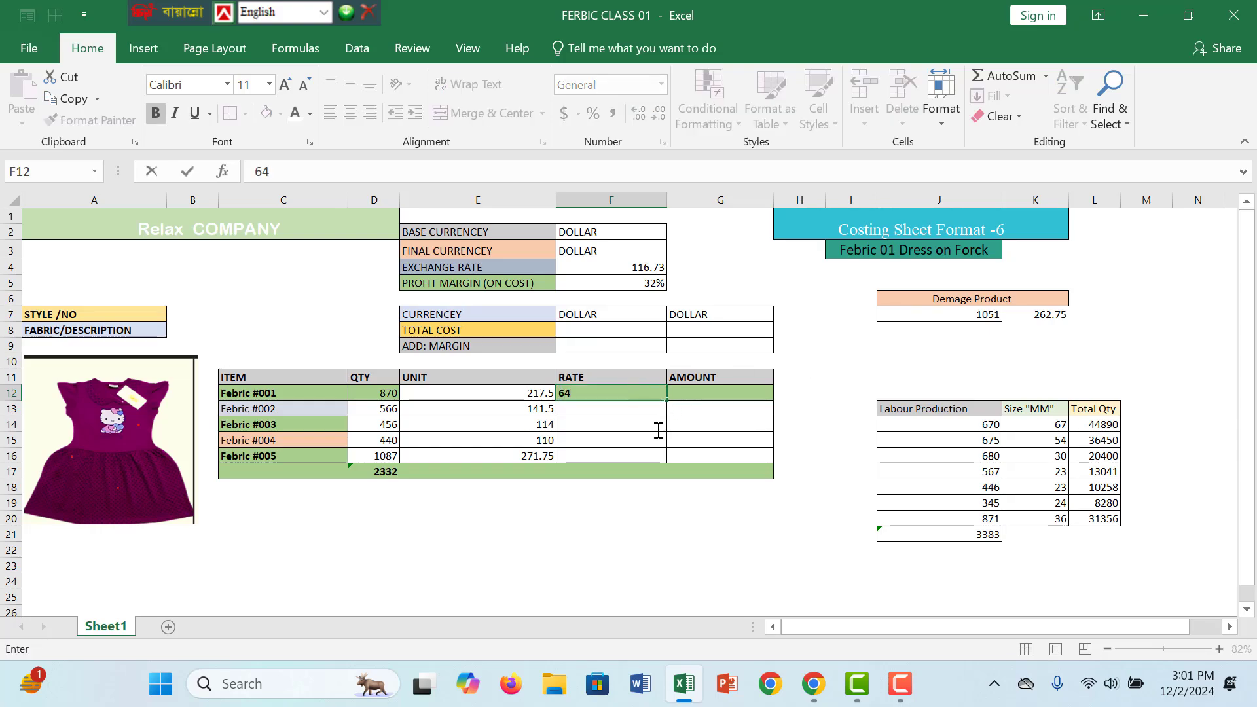
{"action": "left_click", "coordinate": [666, 400]}
{"action": "left_click_drag", "start_coordinate": [668, 402], "coordinate": [659, 458]}
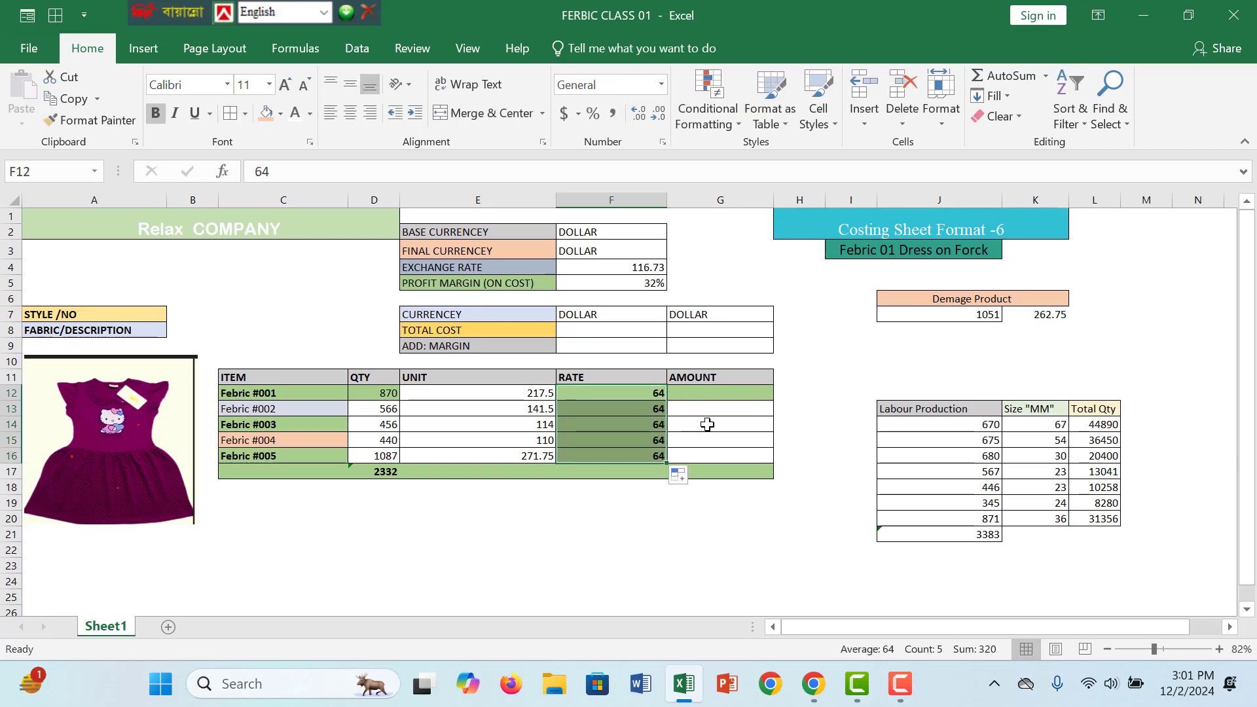
Calculate the amount in G12 with the formula =SUM(E12*F12) and fill it down to G16.
{"action": "left_click", "coordinate": [704, 393]}
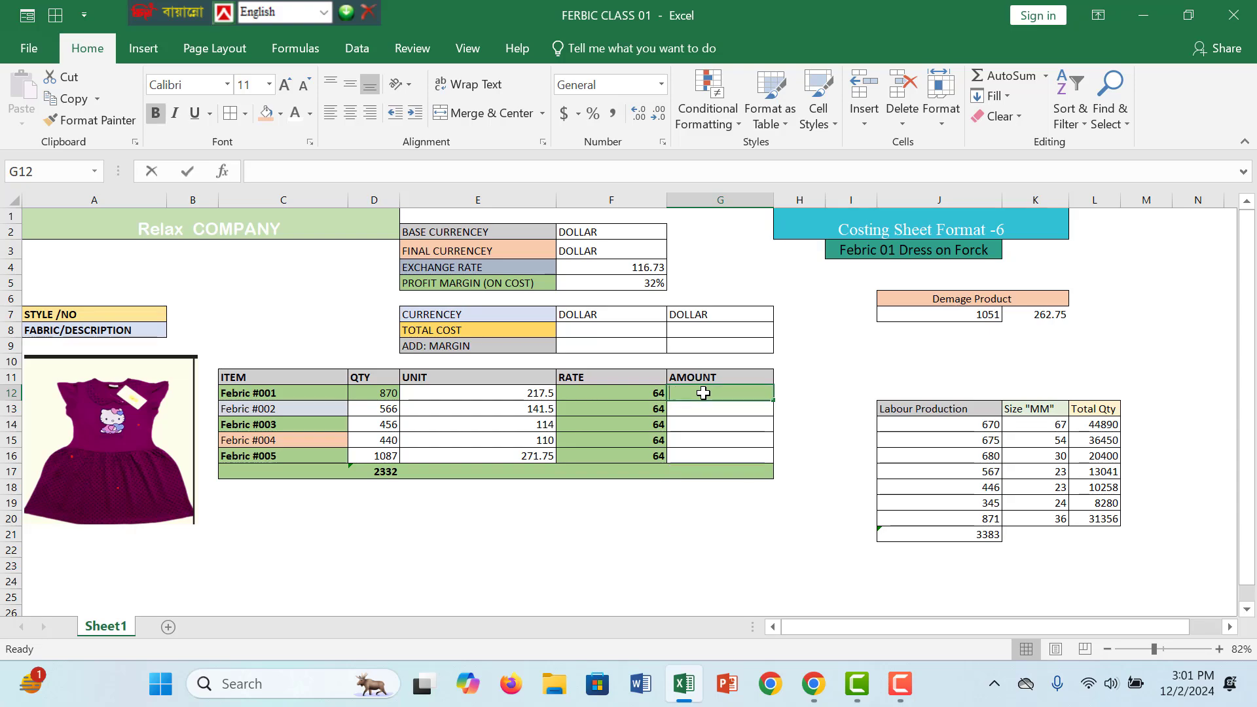
{"action": "type", "text": "=sum("}
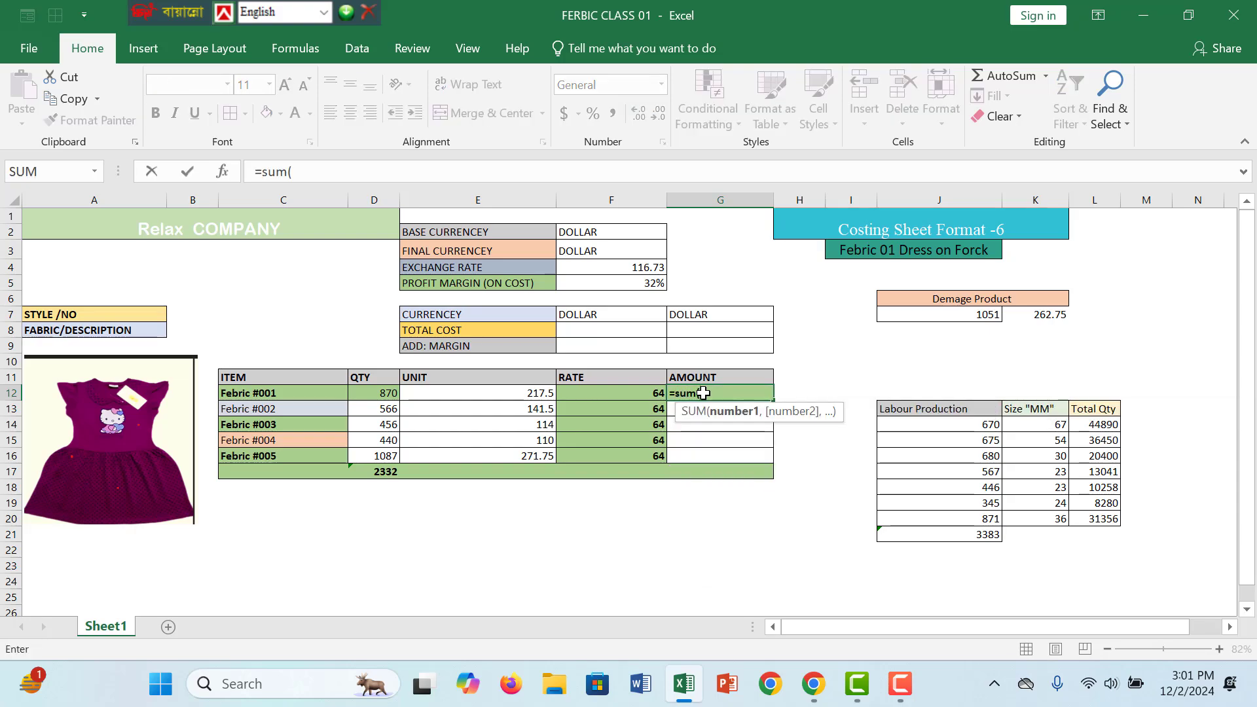
{"action": "left_click", "coordinate": [507, 393]}
{"action": "type", "text": "*"}
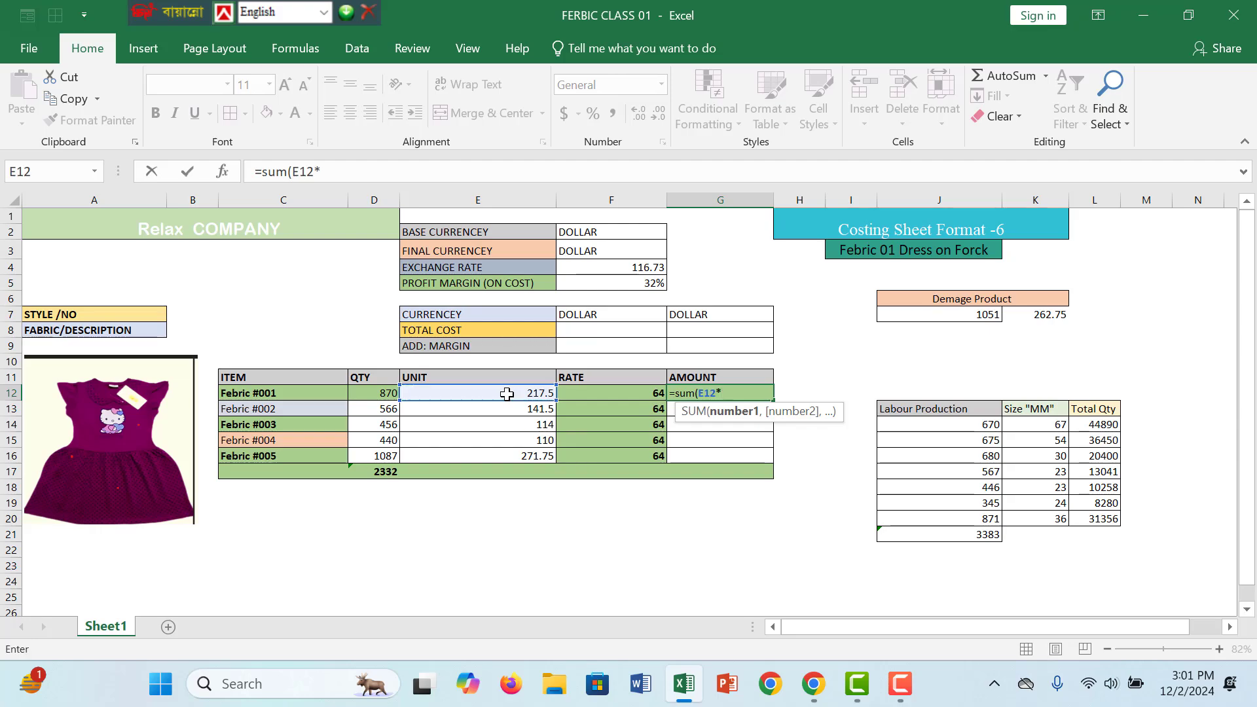
{"action": "left_click", "coordinate": [625, 394]}
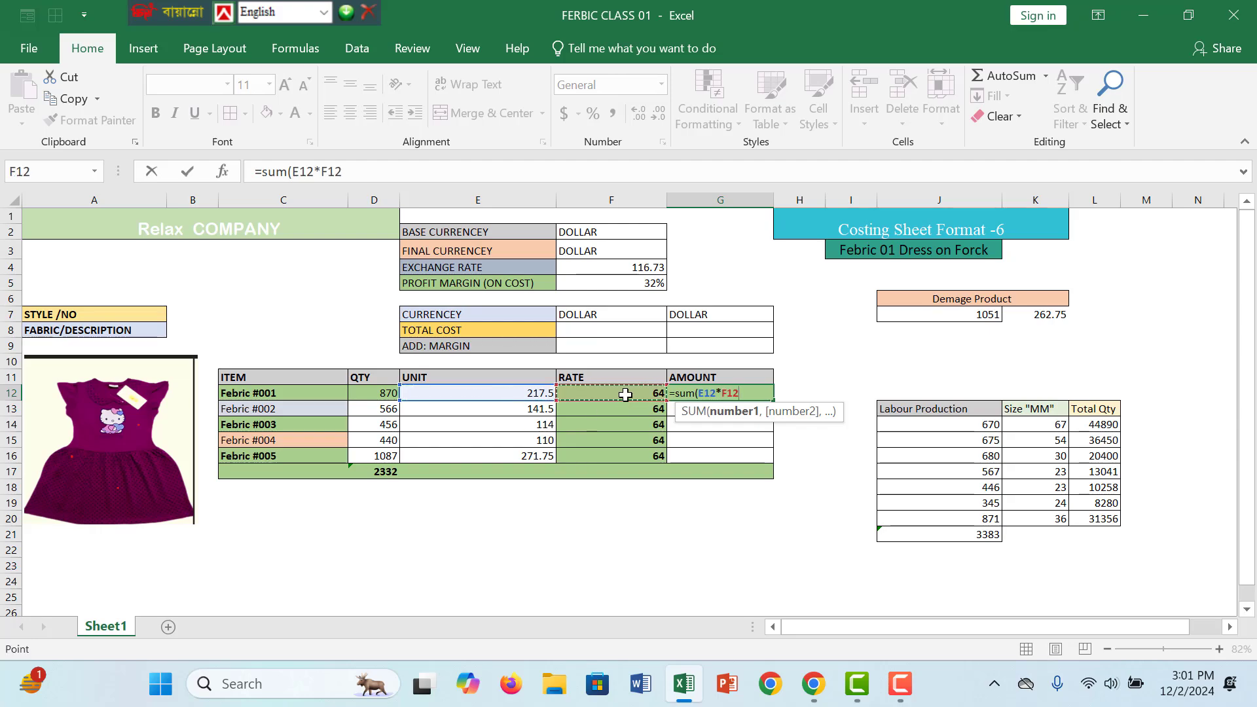
{"action": "key", "text": "Return"}
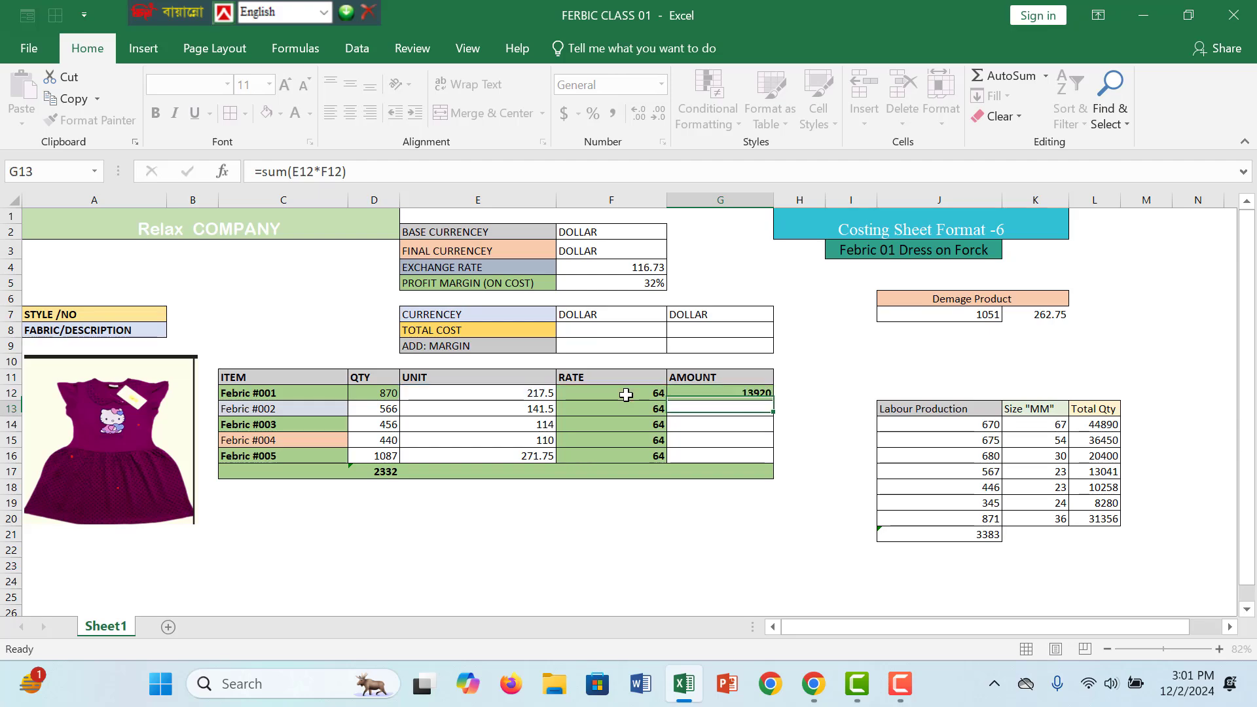
{"action": "left_click", "coordinate": [733, 395]}
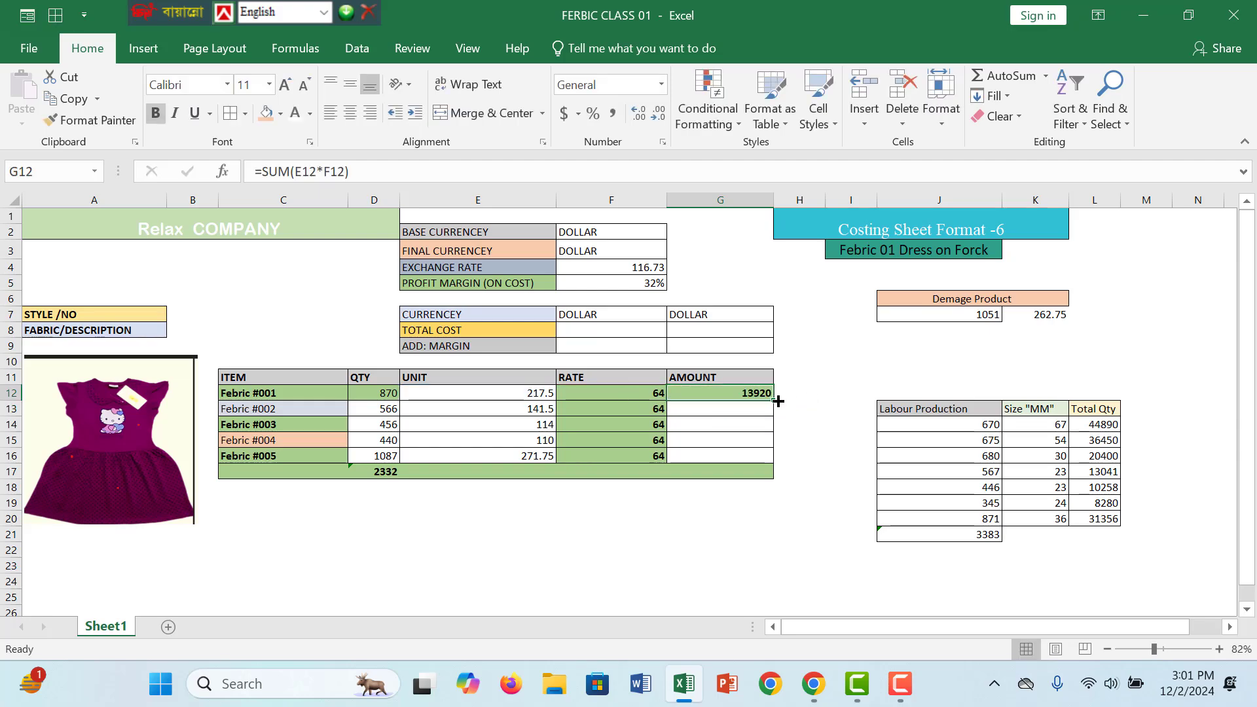
{"action": "left_click_drag", "start_coordinate": [778, 400], "coordinate": [735, 466]}
Total the Amount column in G17 with the formula =SUM(G12:G16) and check the entry.
{"action": "left_click", "coordinate": [721, 473]}
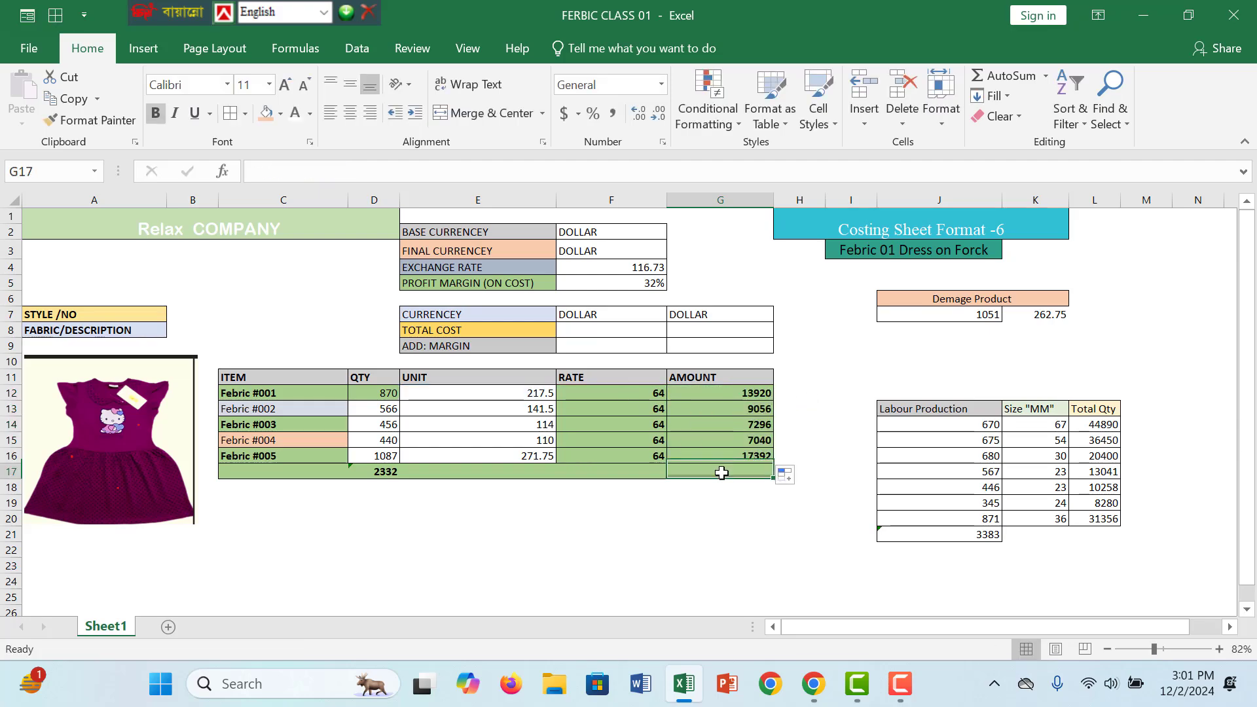
{"action": "type", "text": "=su"}
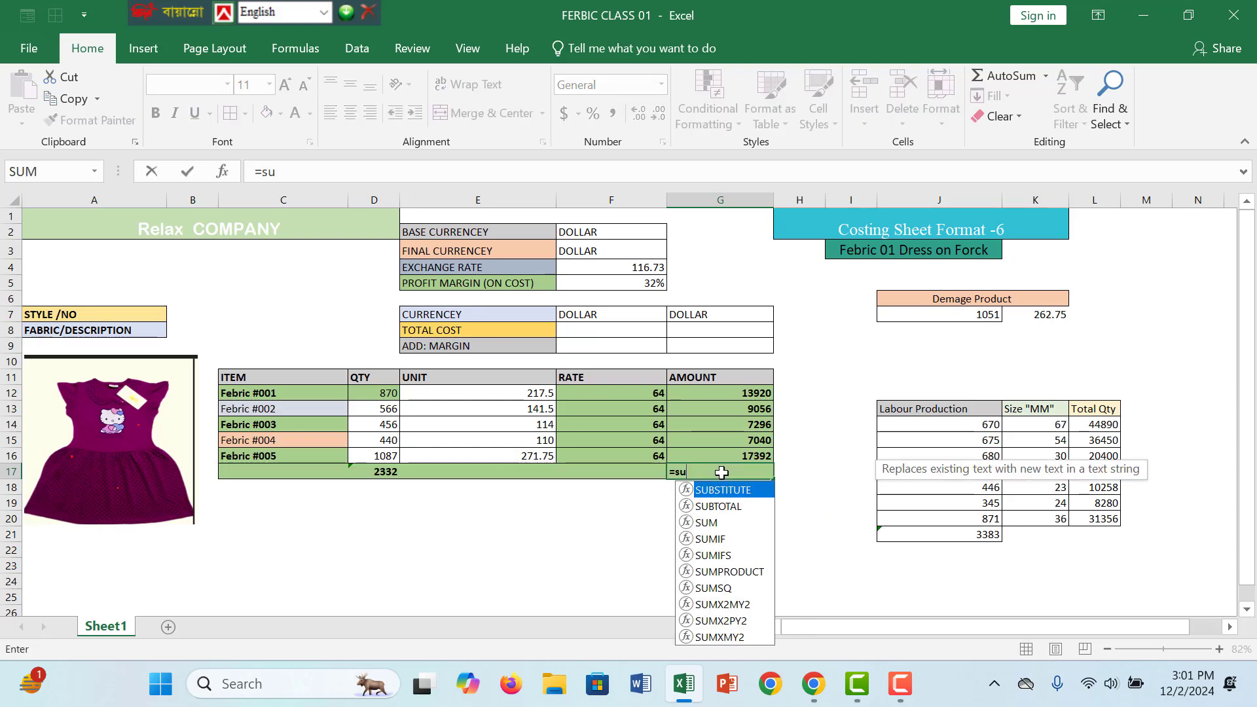
{"action": "type", "text": "m("}
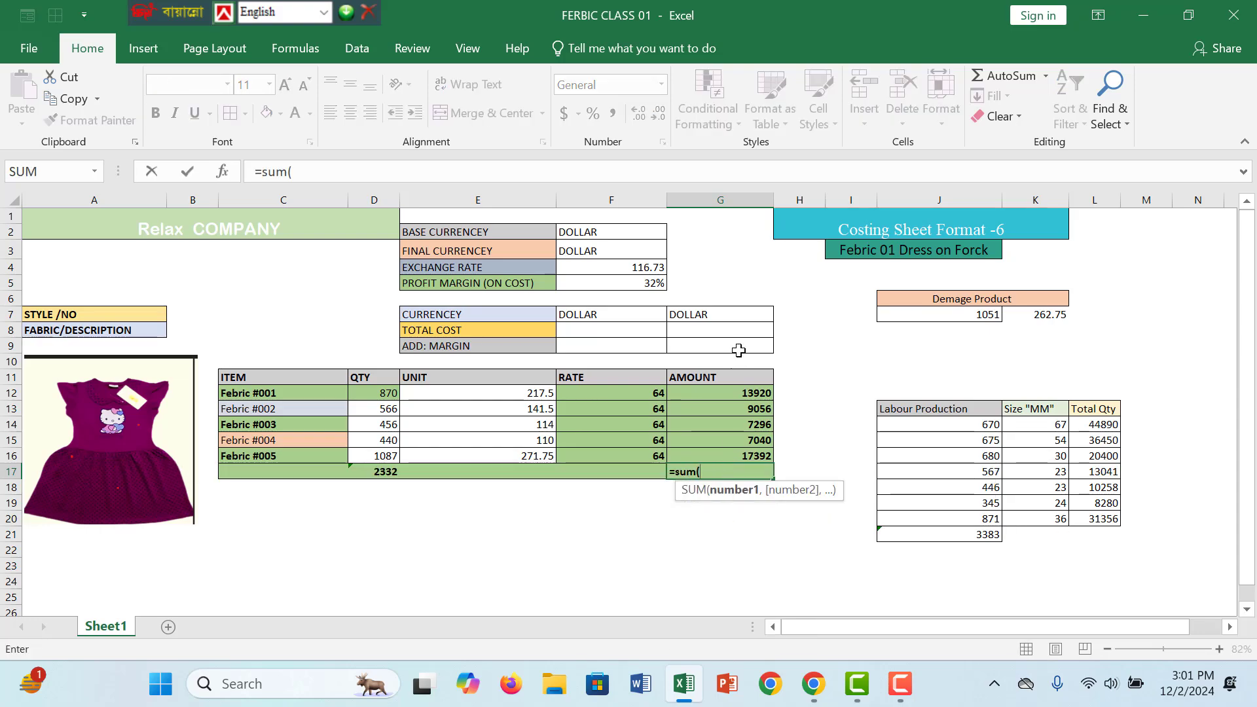
{"action": "left_click_drag", "start_coordinate": [752, 395], "coordinate": [756, 451]}
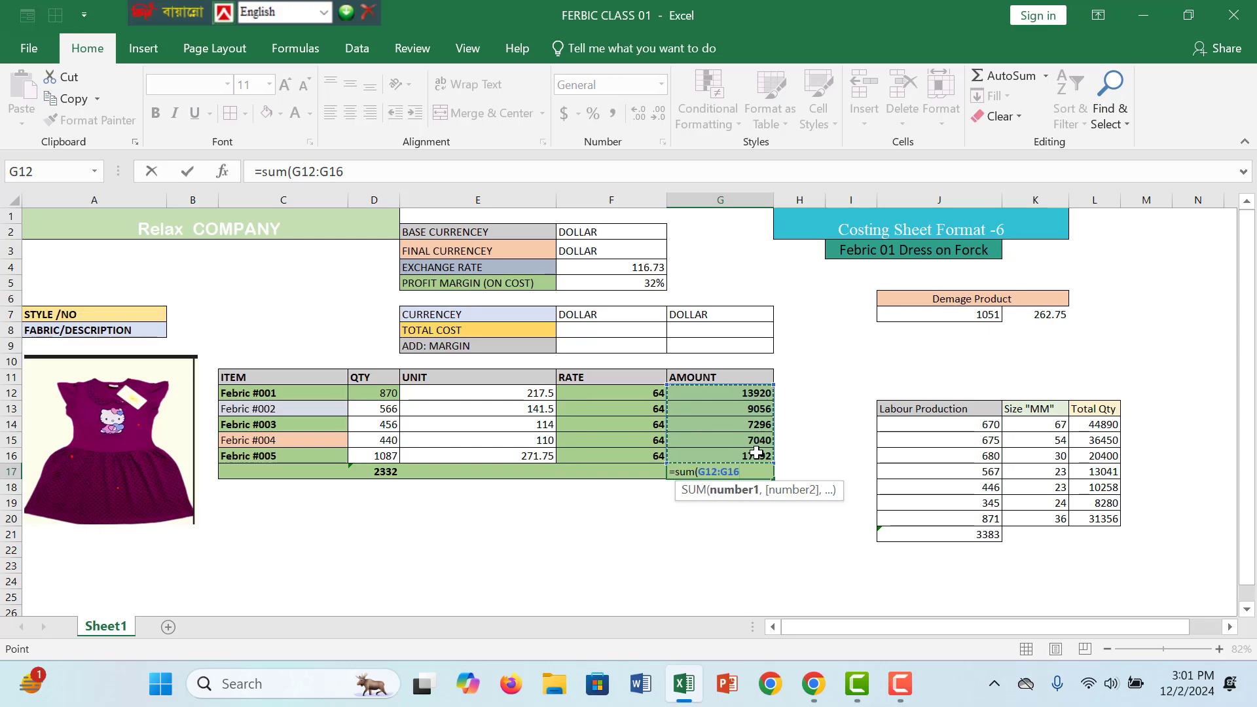
{"action": "type", "text": ")"}
{"action": "key", "text": "Return"}
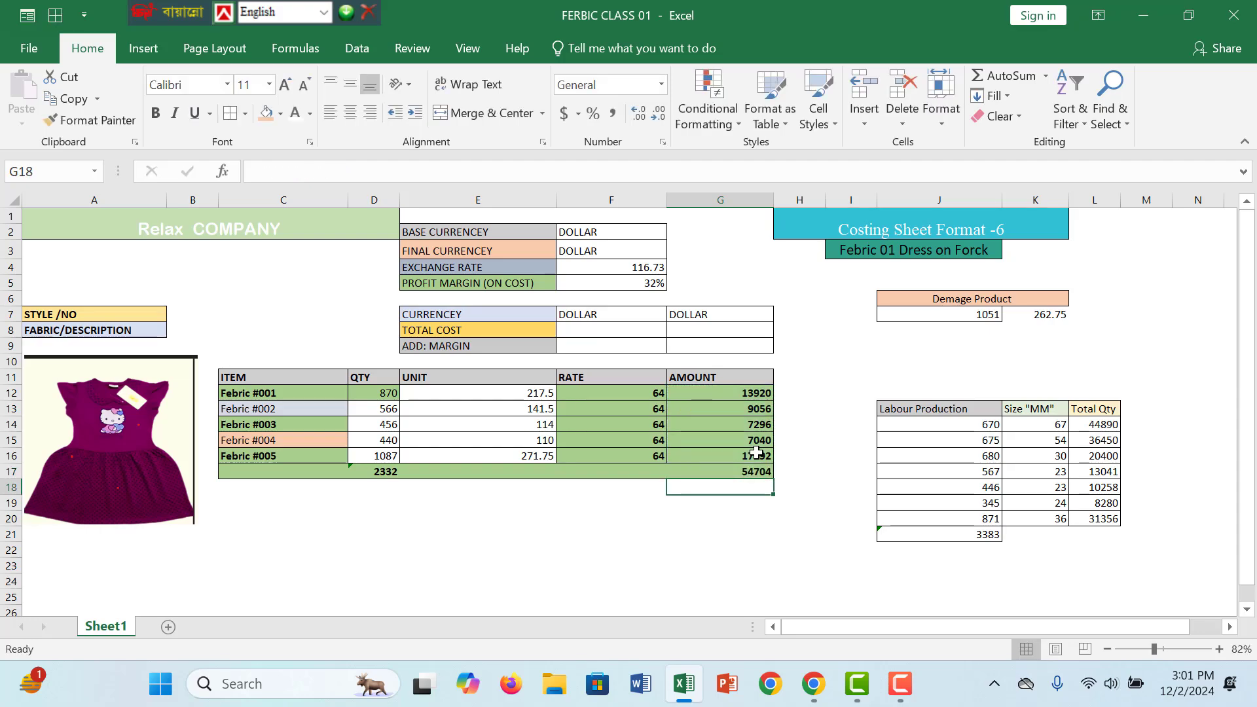
{"action": "left_click", "coordinate": [753, 474]}
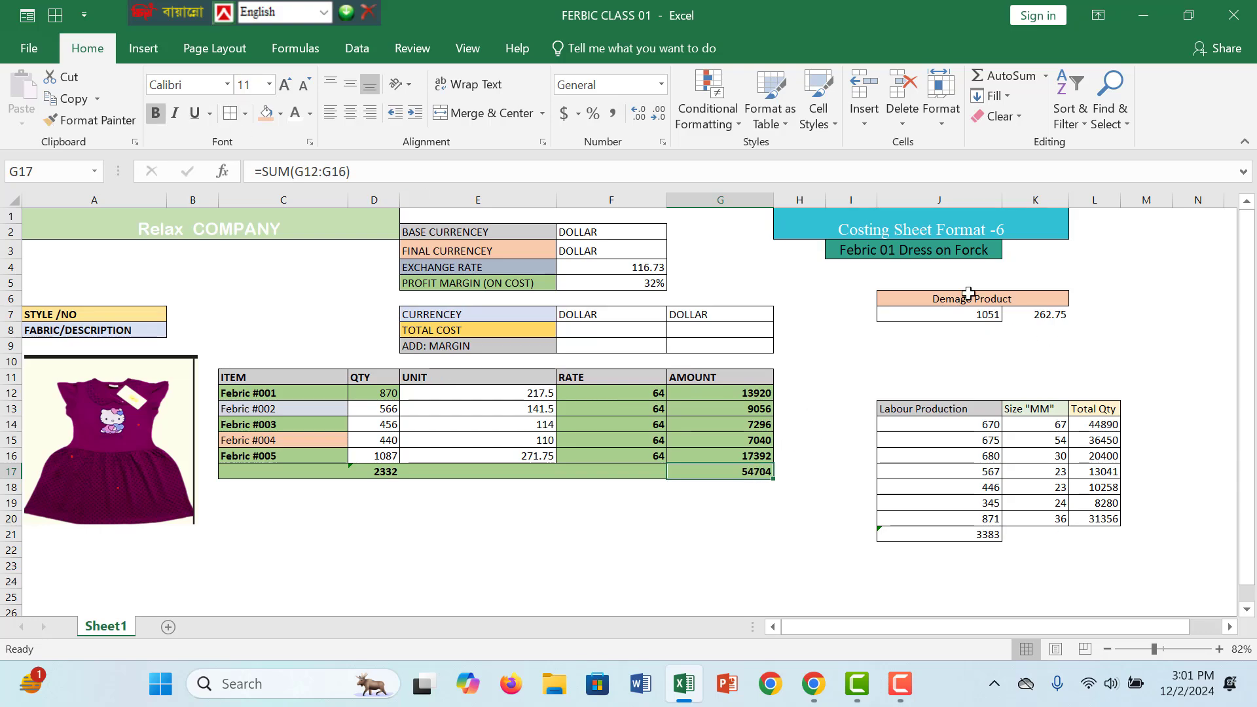
Calculate the value of the damaged quantity in J8 with the formula =J7*64 and compare it with the Amount total.
{"action": "left_click", "coordinate": [968, 313]}
{"action": "left_click", "coordinate": [953, 330]}
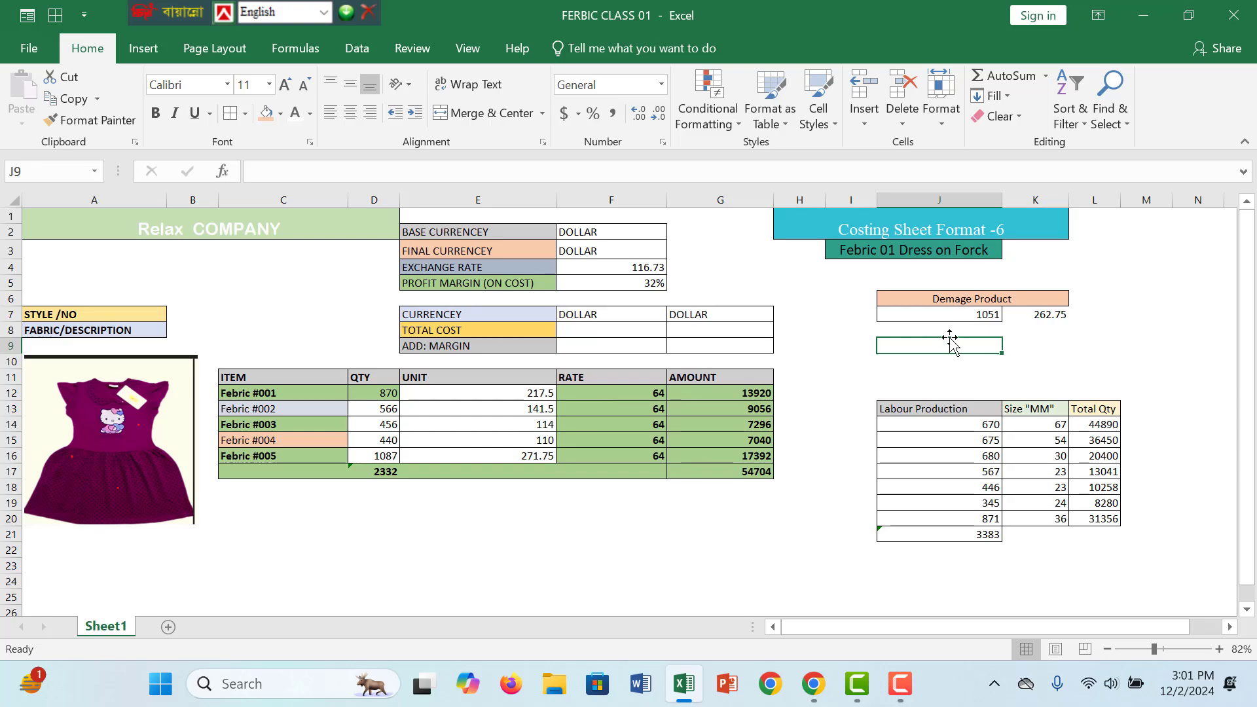
{"action": "type", "text": "="}
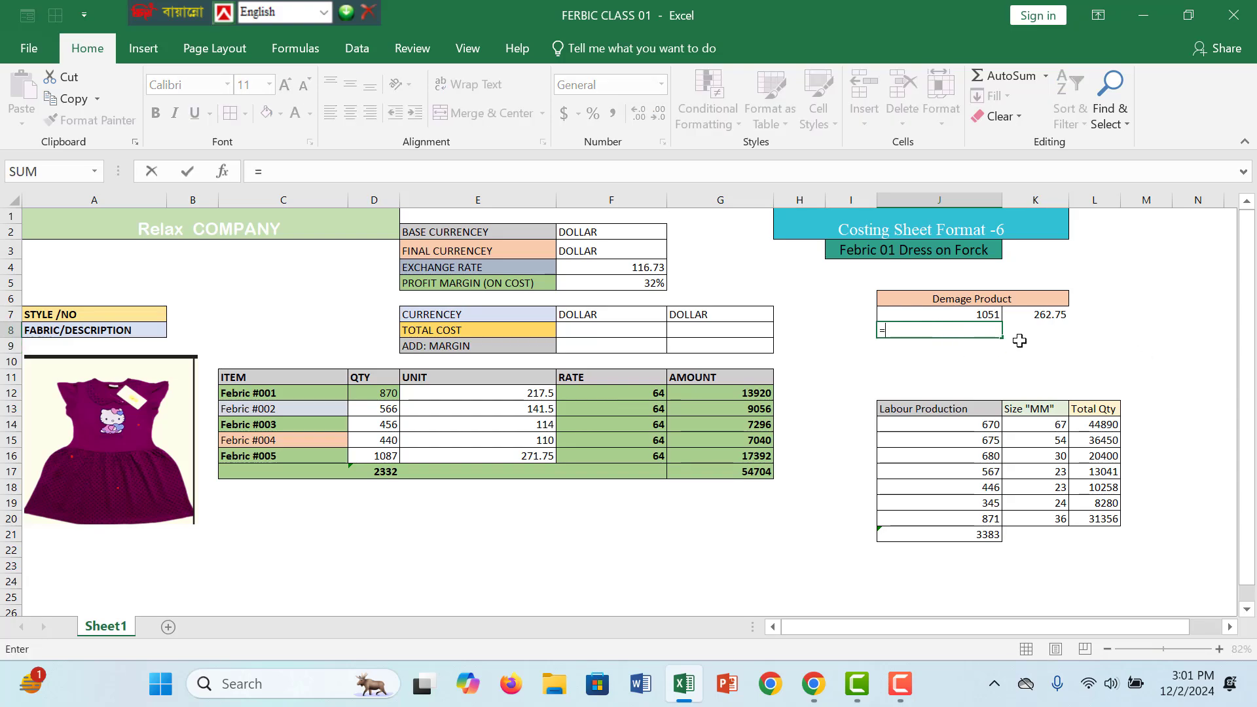
{"action": "left_click", "coordinate": [974, 313]}
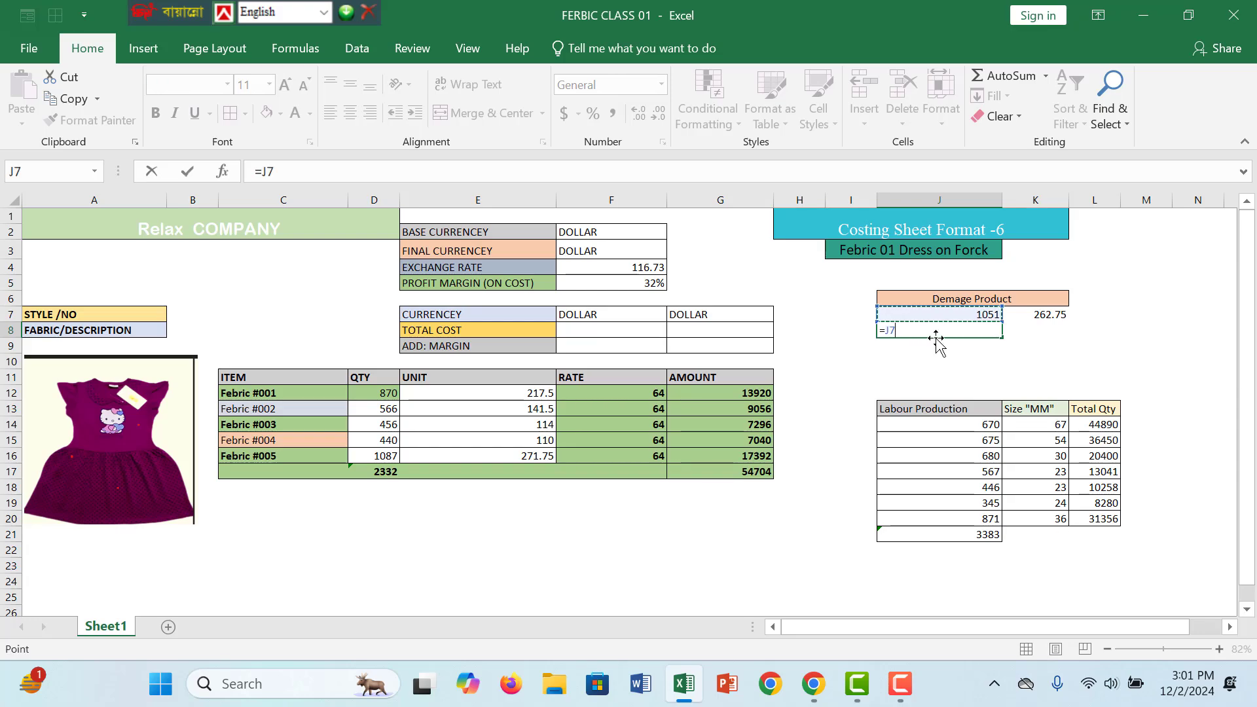
{"action": "type", "text": "*"}
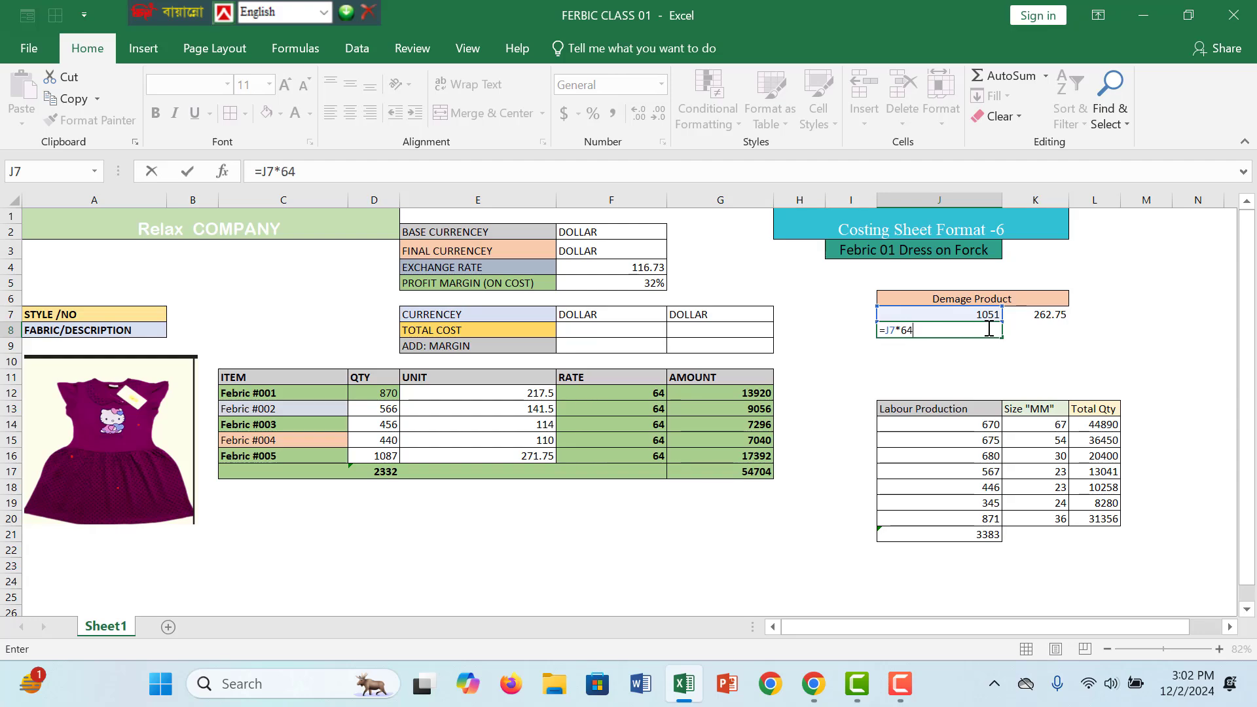
{"action": "type", "text": "64"}
{"action": "key", "text": "Return"}
{"action": "key", "text": "Up"}
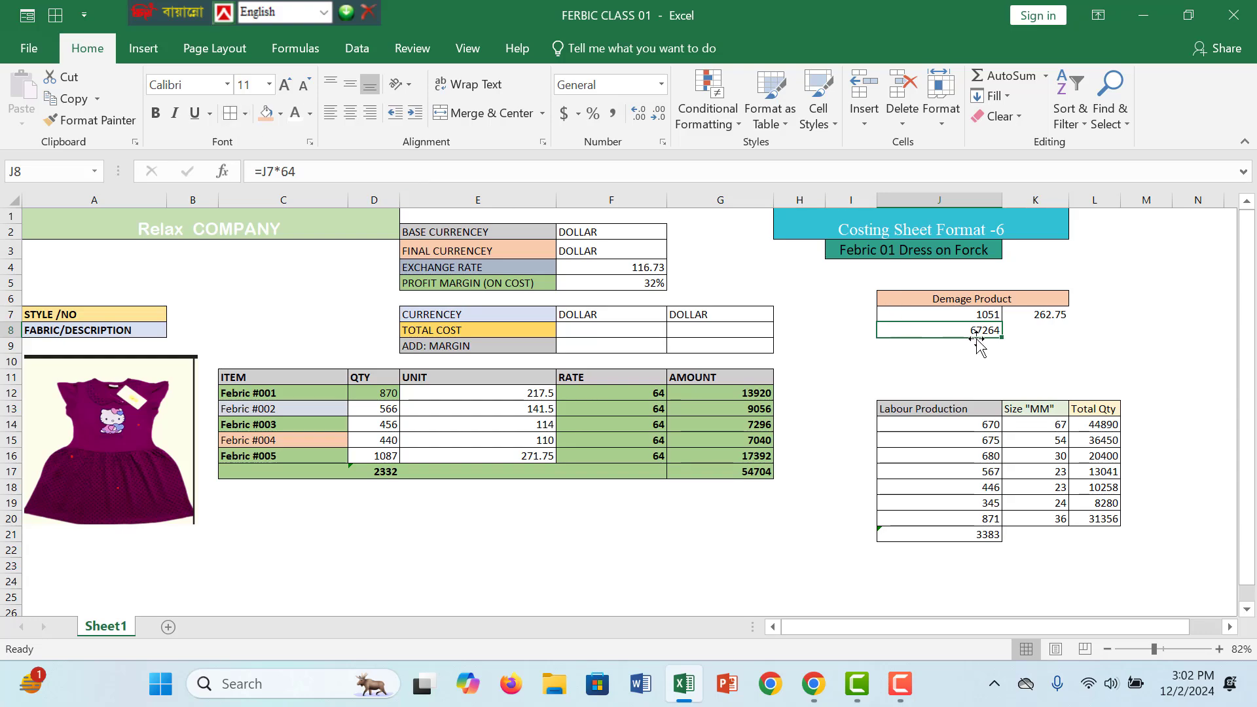
{"action": "left_click", "coordinate": [753, 471]}
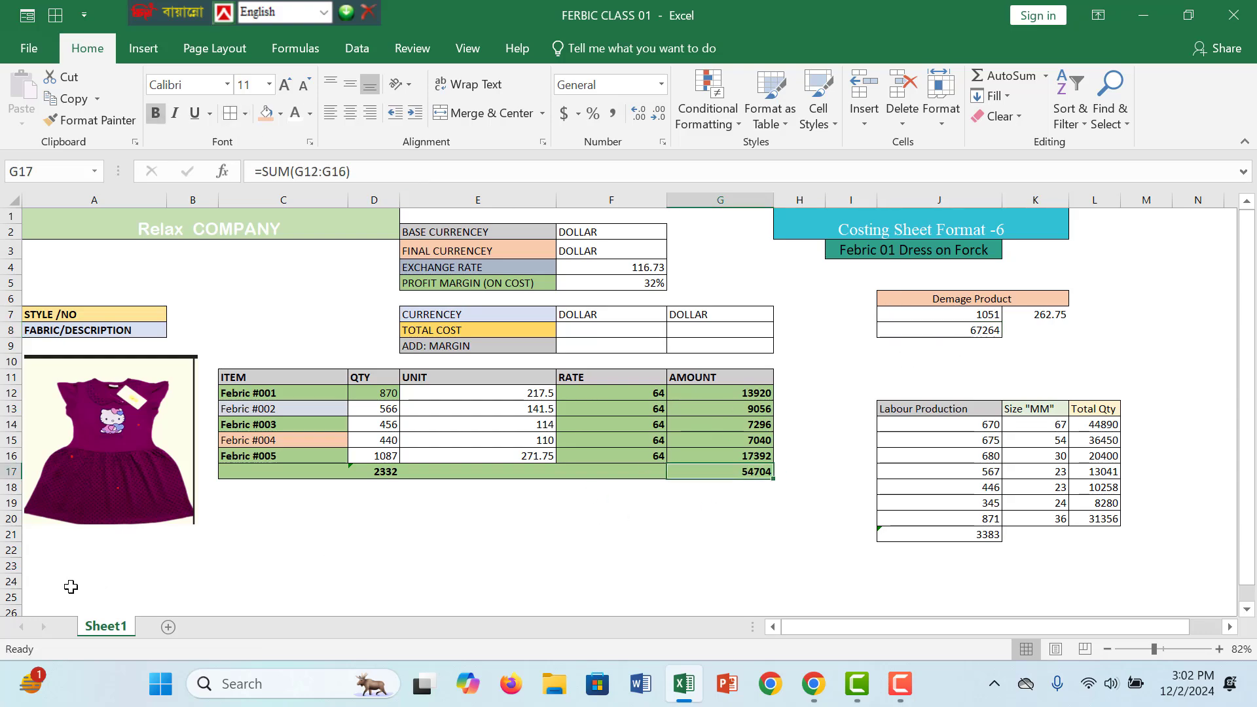
Change the multiplier in the J8 damaged product formula to 32, giving =J7*32, and check the entry.
{"action": "left_click", "coordinate": [995, 334]}
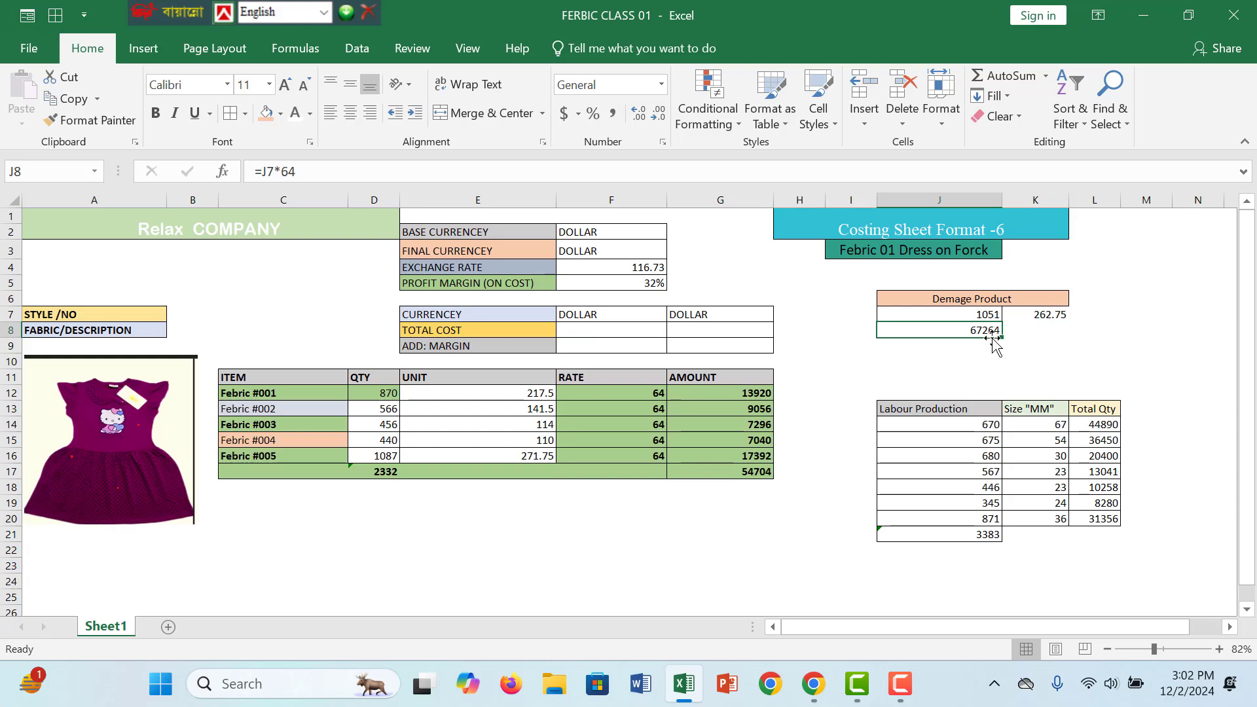
{"action": "double_click", "coordinate": [984, 330]}
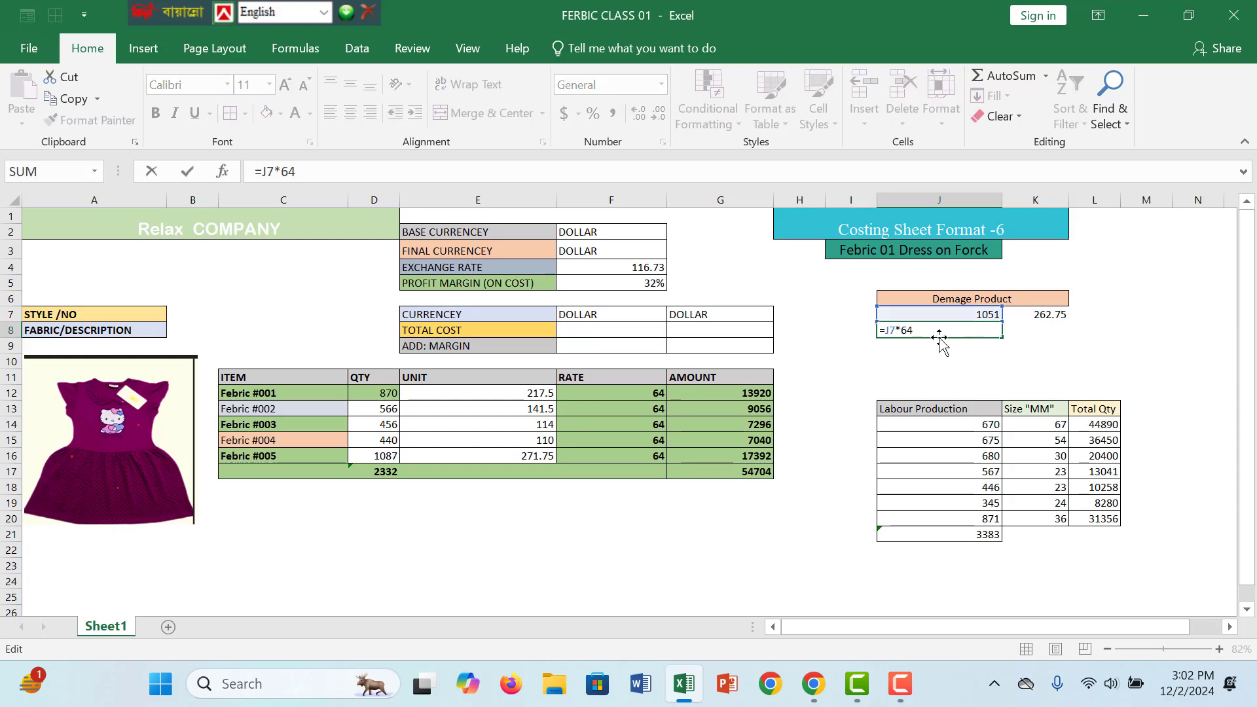
{"action": "key", "text": "BackSpace"}
{"action": "key", "text": "BackSpace"}
{"action": "type", "text": "32"}
{"action": "key", "text": "Return"}
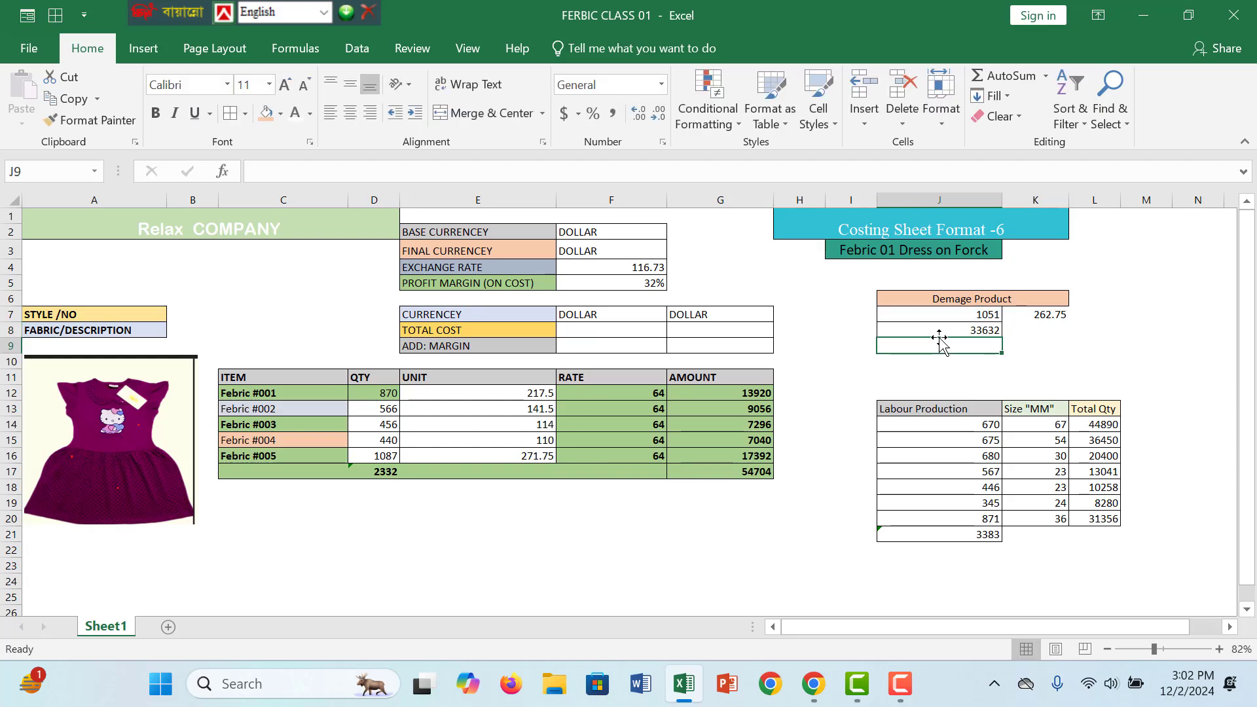
{"action": "left_click", "coordinate": [940, 331]}
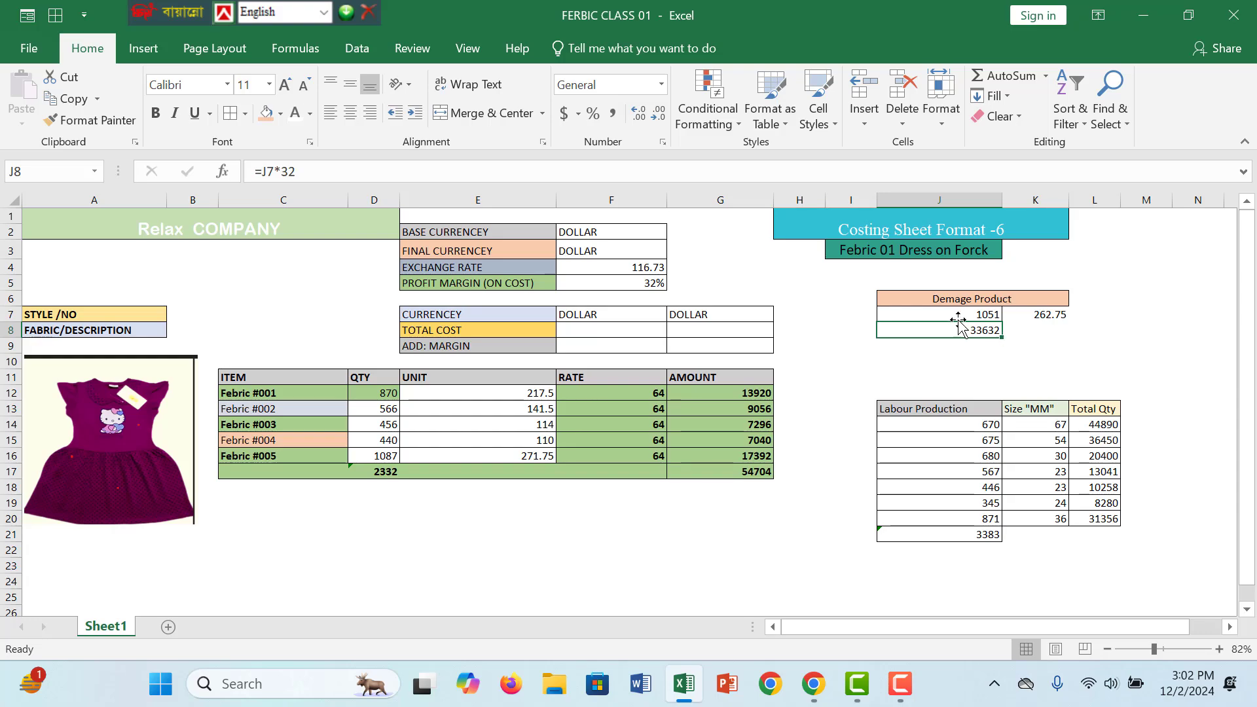
{"action": "left_click", "coordinate": [989, 377]}
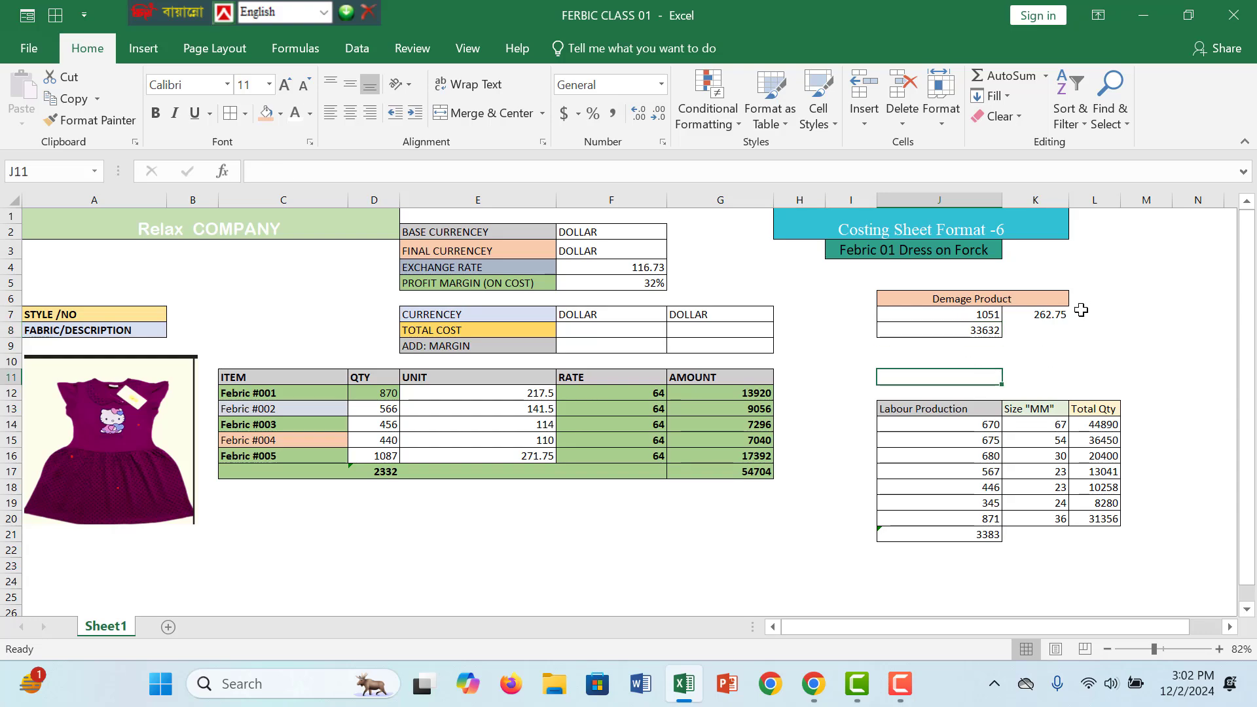
Give cell K7 under the Demage Product heading borders, and select an empty cell below the item table.
{"action": "left_click", "coordinate": [1055, 314]}
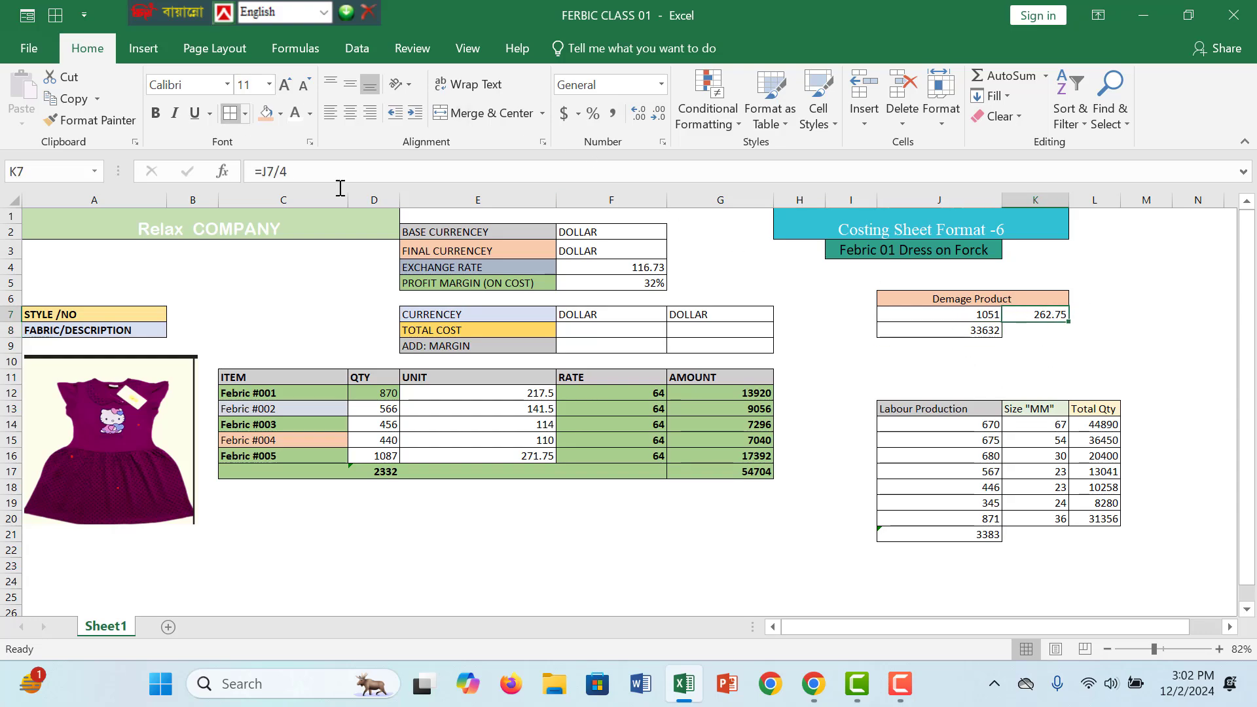
{"action": "left_click", "coordinate": [901, 685]}
{"action": "left_click", "coordinate": [715, 509]}
{"action": "left_click", "coordinate": [461, 514]}
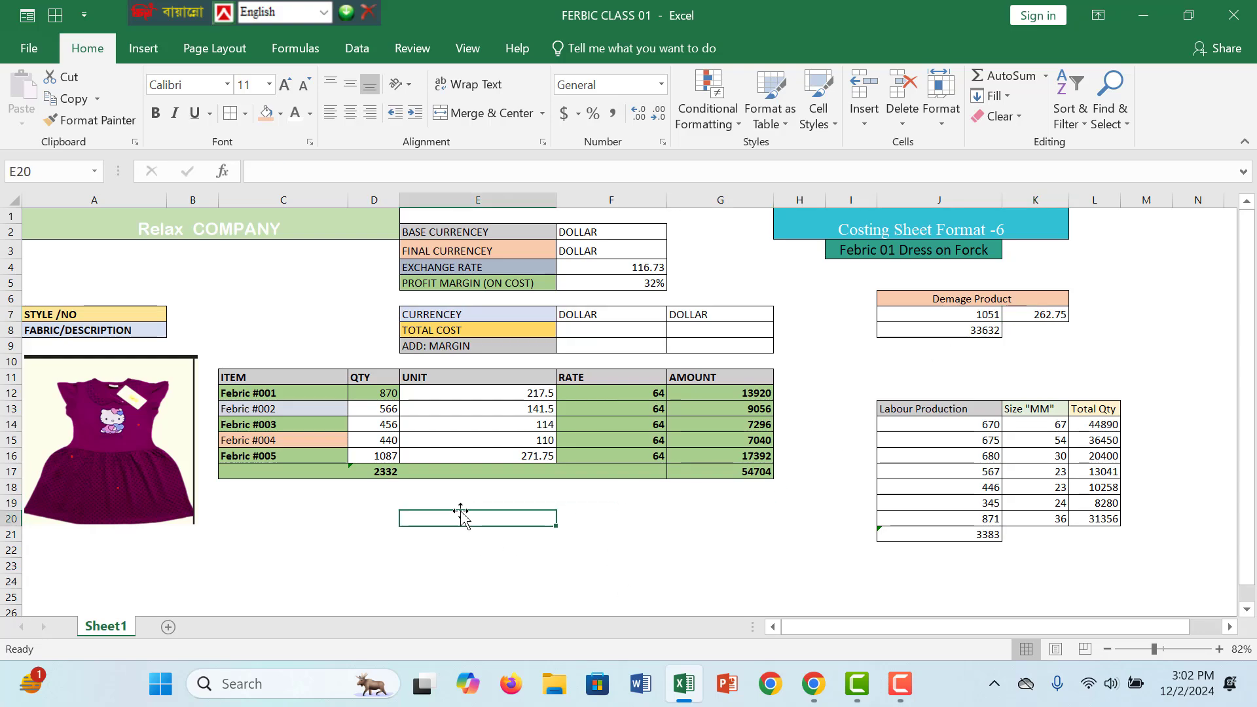
Subtract the damaged product value from the Amount total in E20 with the formula =G17-J8.
{"action": "type", "text": "="}
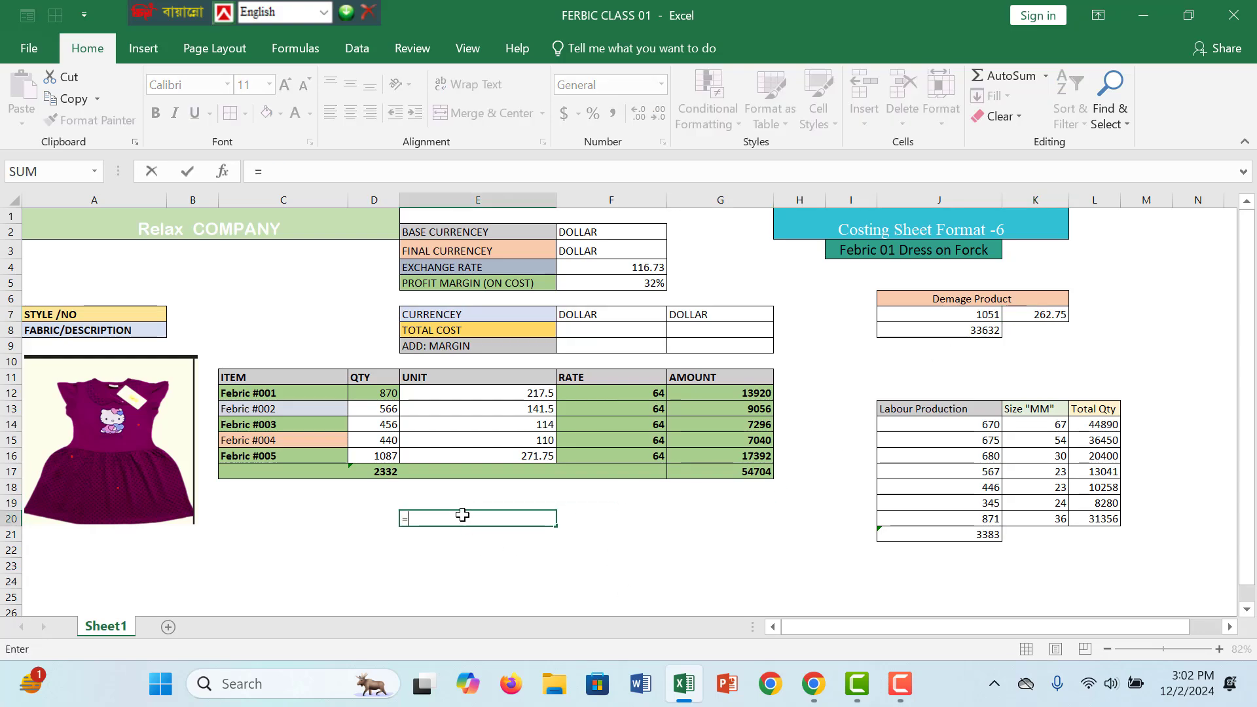
{"action": "left_click", "coordinate": [723, 471]}
{"action": "type", "text": "-"}
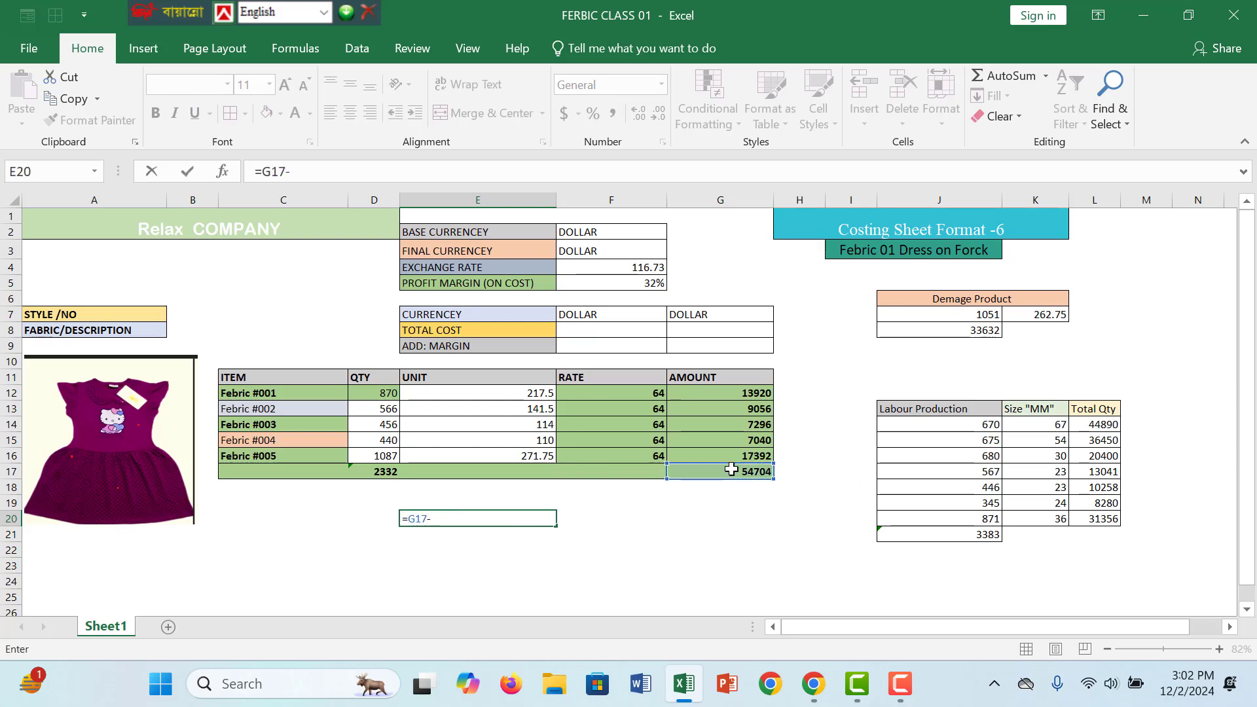
{"action": "left_click", "coordinate": [989, 331]}
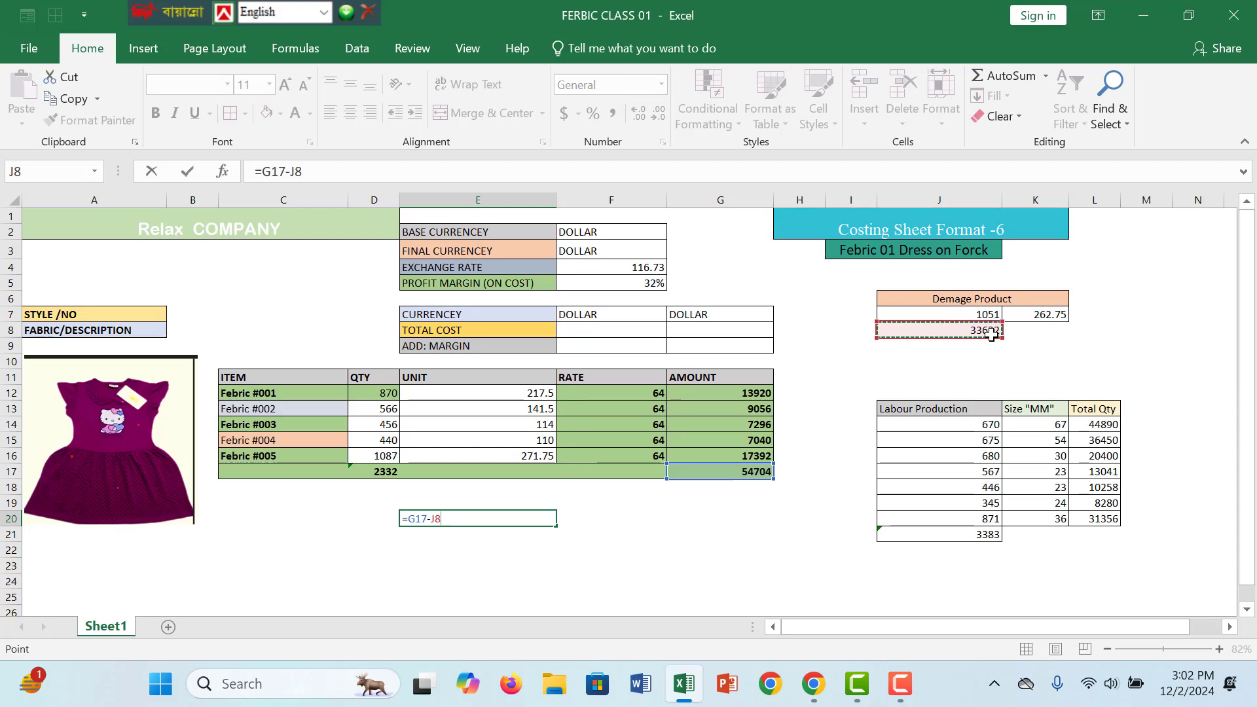
{"action": "key", "text": "Return"}
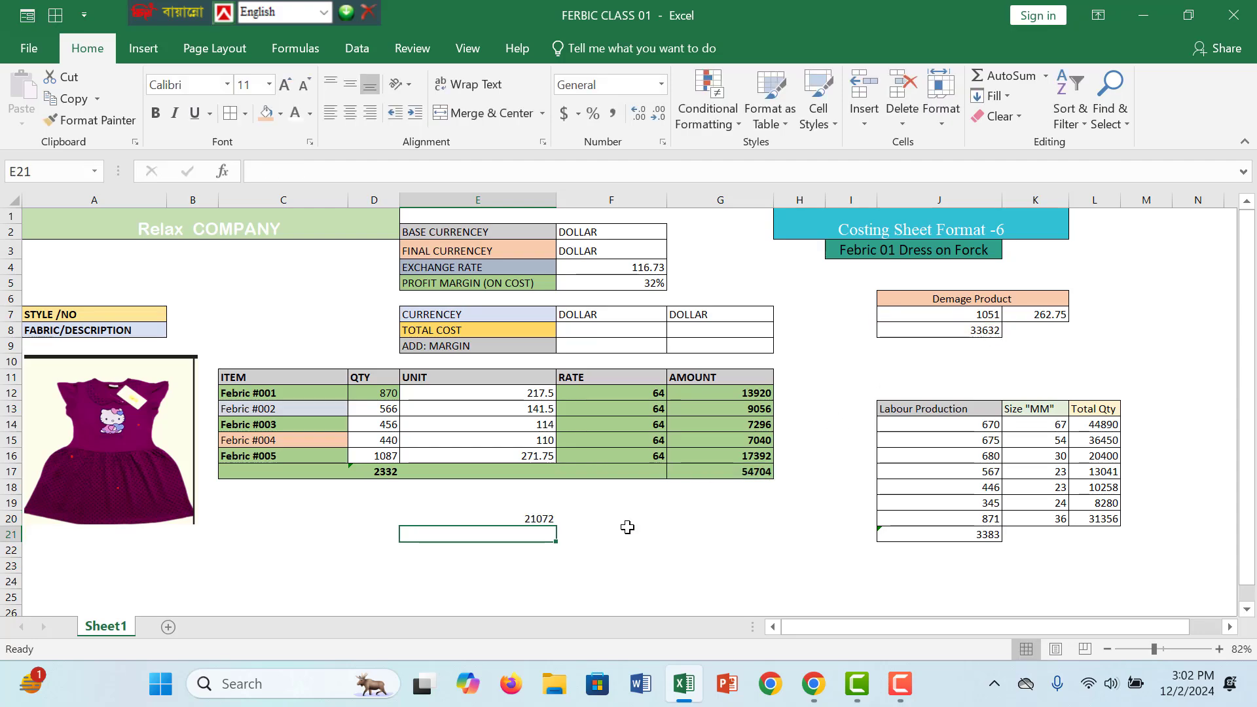
Add borders to the net amount in E20, underline it and enlarge its font to size 18.
{"action": "left_click", "coordinate": [519, 518]}
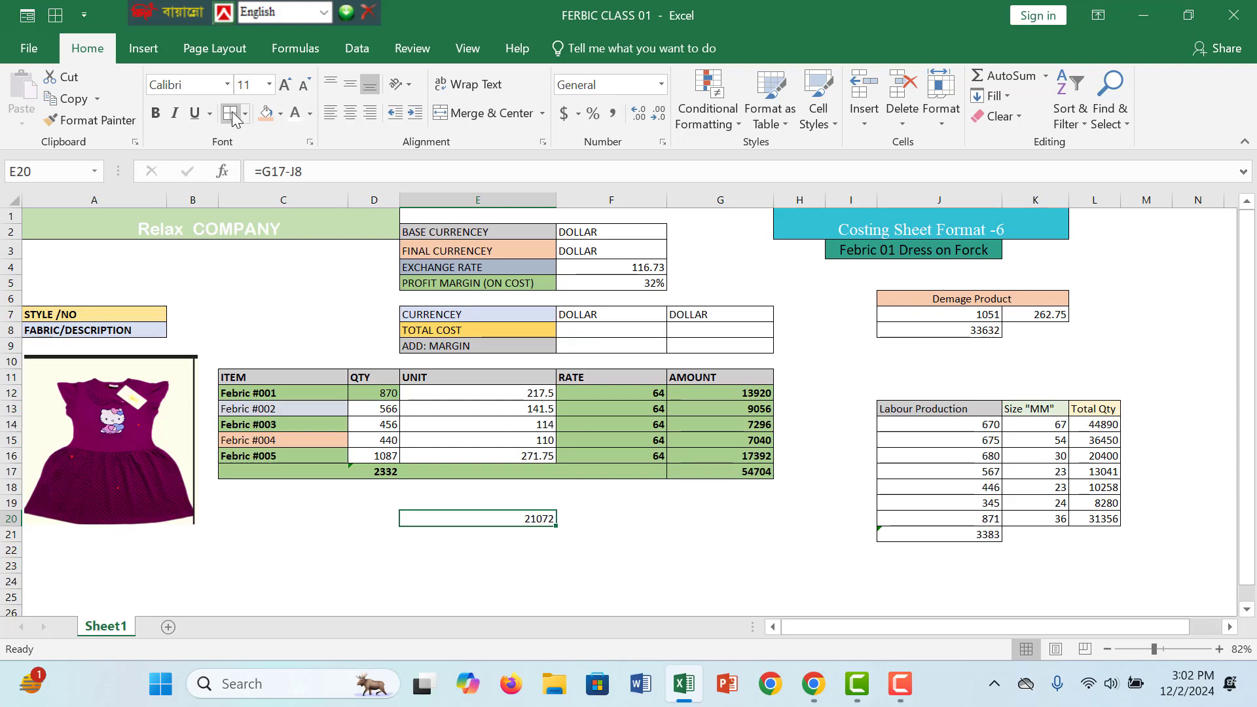
{"action": "left_click", "coordinate": [196, 115]}
{"action": "left_click", "coordinate": [284, 85]}
{"action": "left_click", "coordinate": [284, 85]}
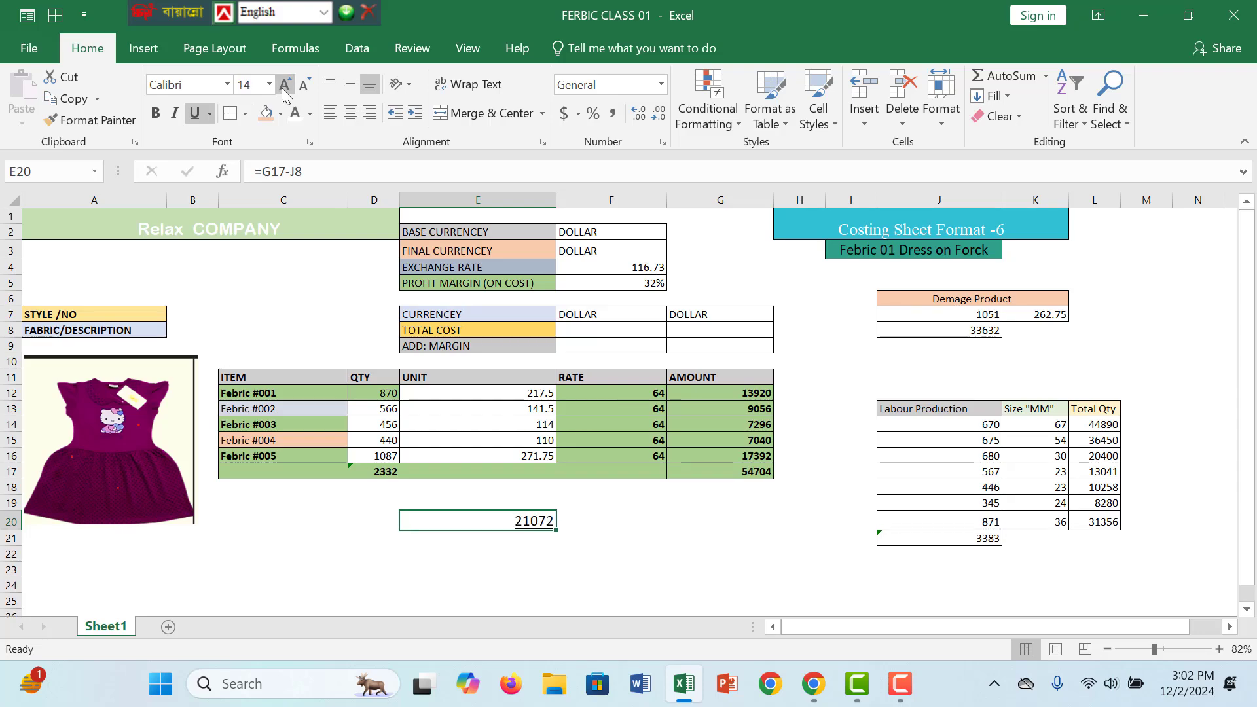
{"action": "left_click", "coordinate": [285, 85]}
{"action": "left_click", "coordinate": [284, 85]}
{"action": "left_click", "coordinate": [899, 684]}
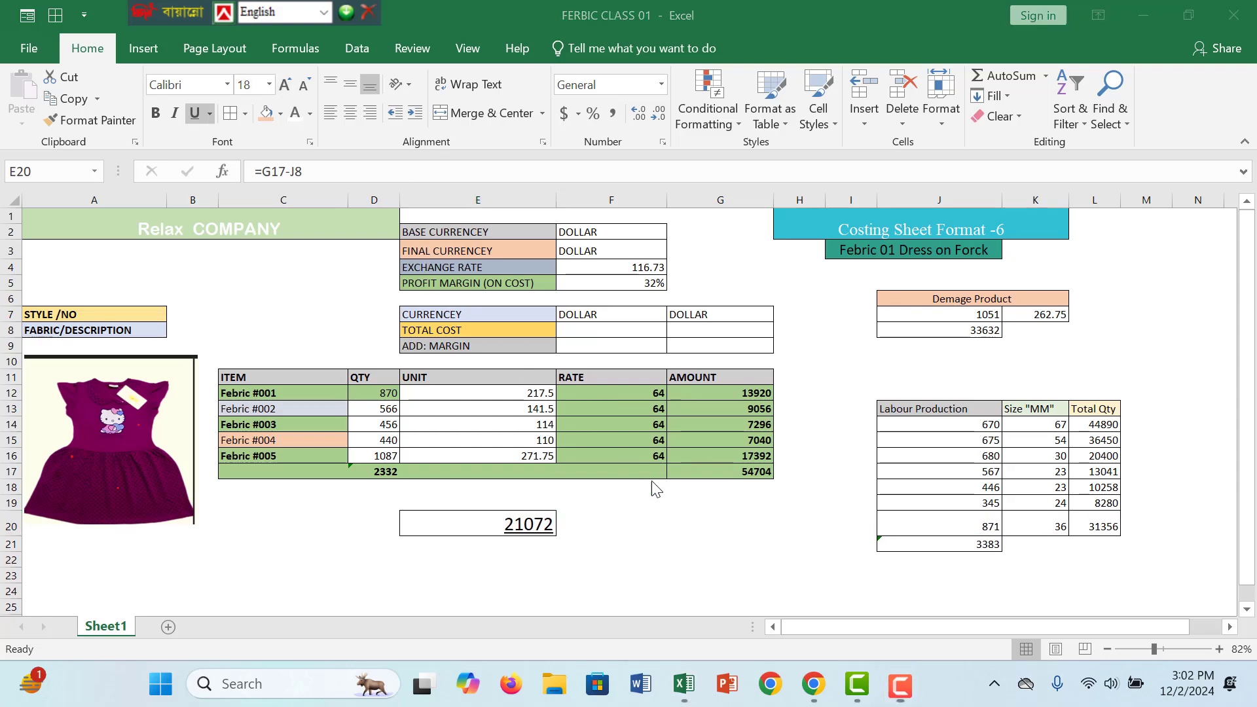
{"action": "left_click", "coordinate": [705, 555]}
Make the net amount in E20 bold with a light orange fill and the dollar accounting format.
{"action": "left_click", "coordinate": [477, 527]}
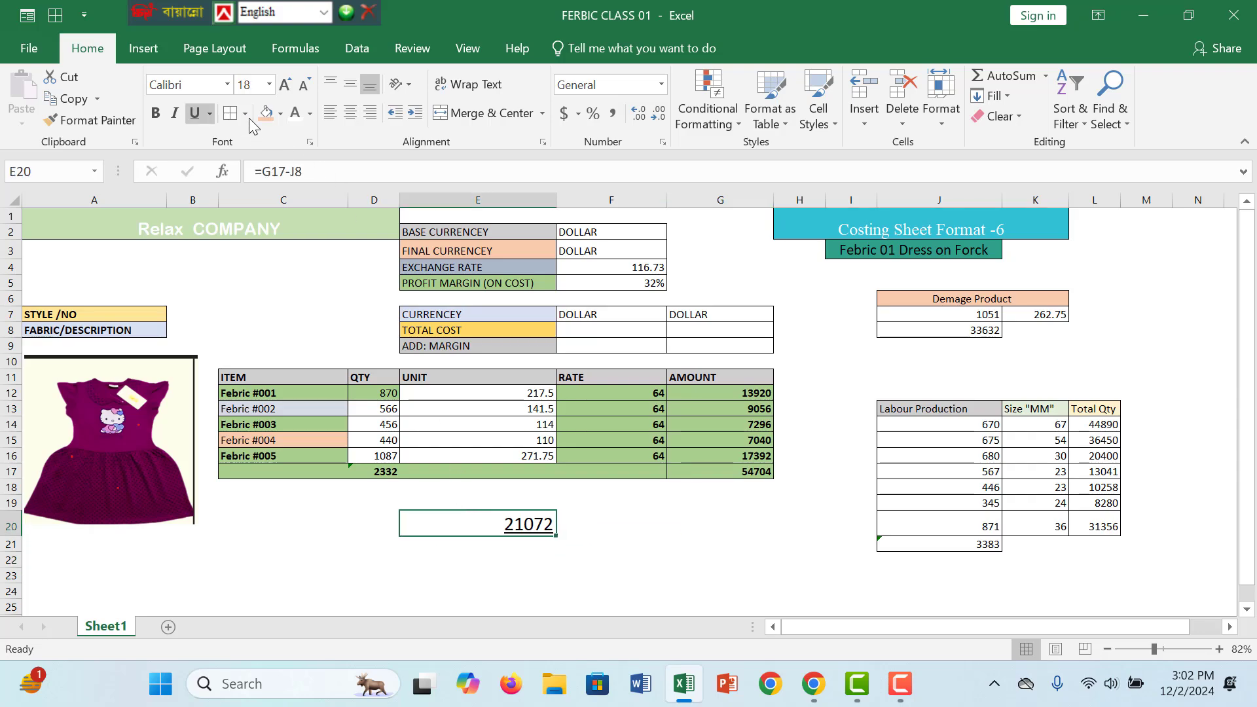
{"action": "left_click", "coordinate": [159, 119]}
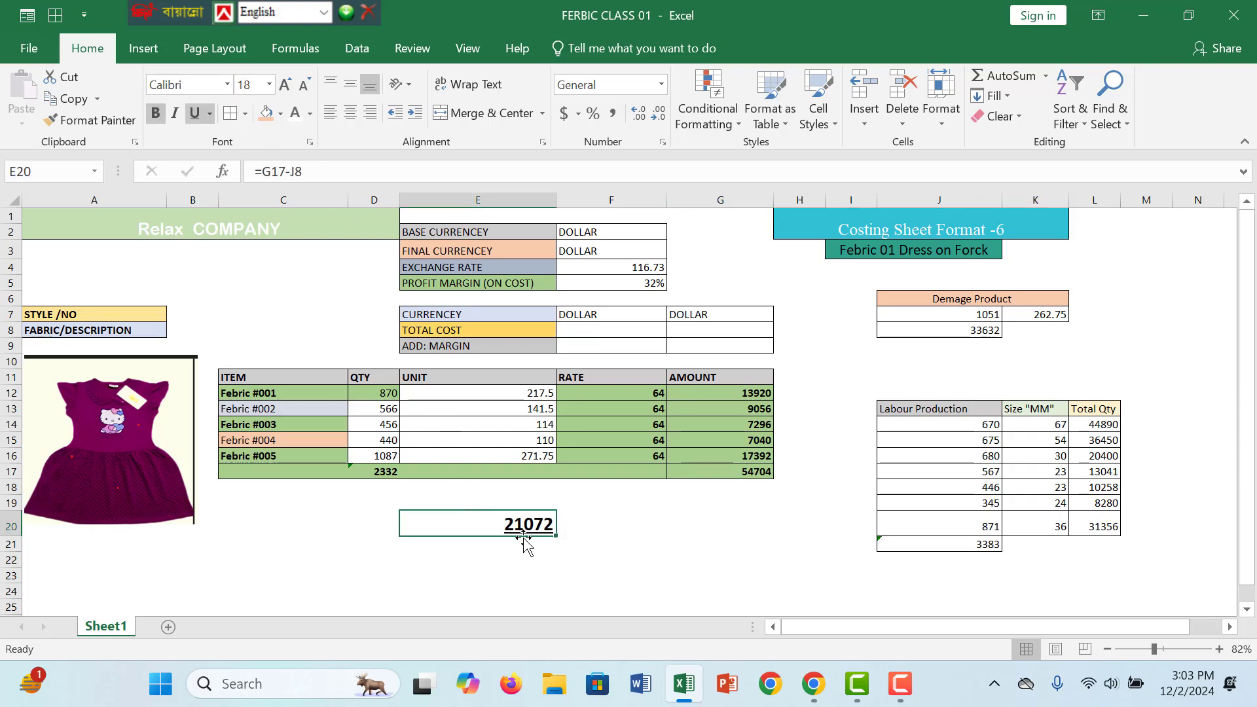
{"action": "left_click", "coordinate": [264, 114]}
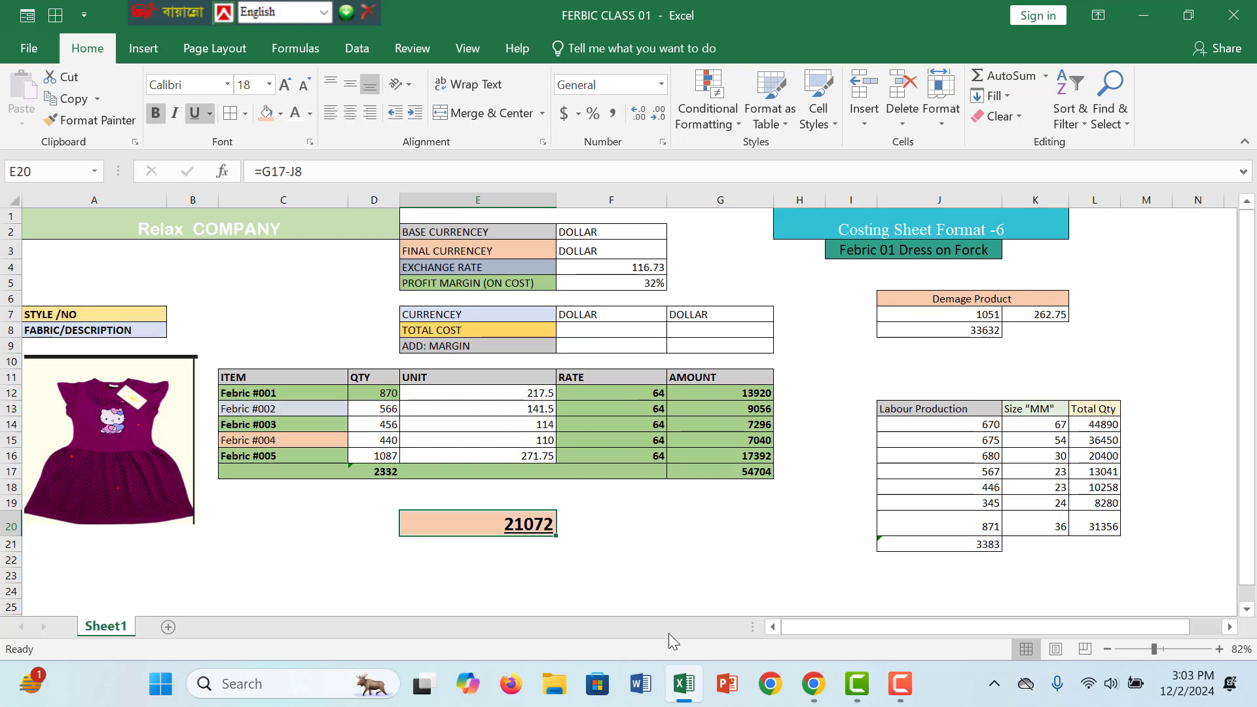
{"action": "left_click", "coordinate": [605, 546]}
{"action": "left_click", "coordinate": [500, 526]}
{"action": "left_click", "coordinate": [561, 117]}
{"action": "left_click", "coordinate": [563, 533]}
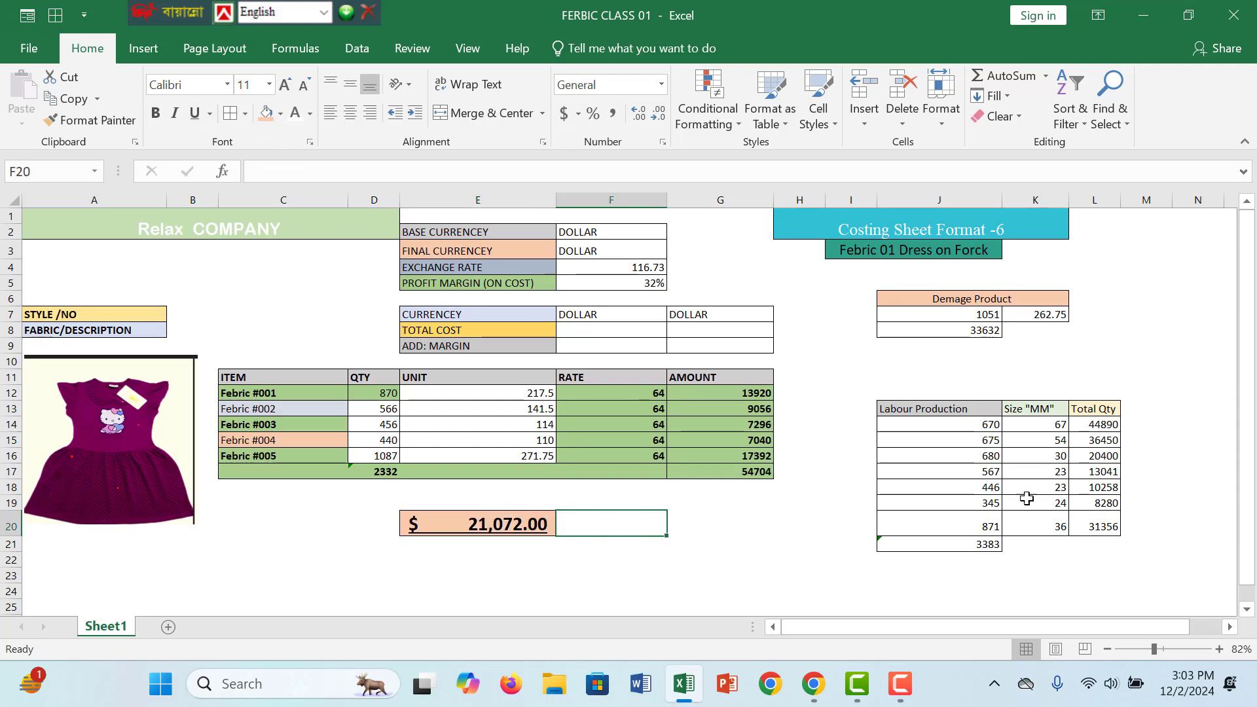
Show the gridlines across the costing sheet.
{"action": "left_click", "coordinate": [895, 687]}
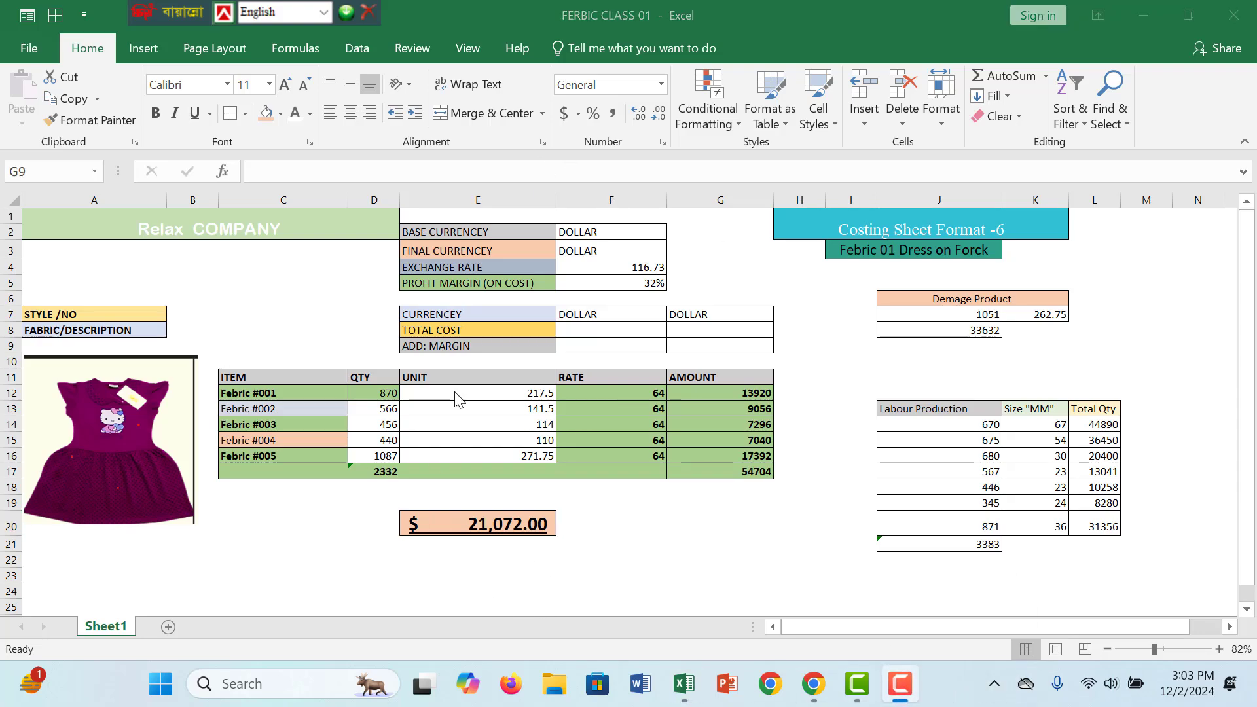
{"action": "left_click", "coordinate": [756, 528]}
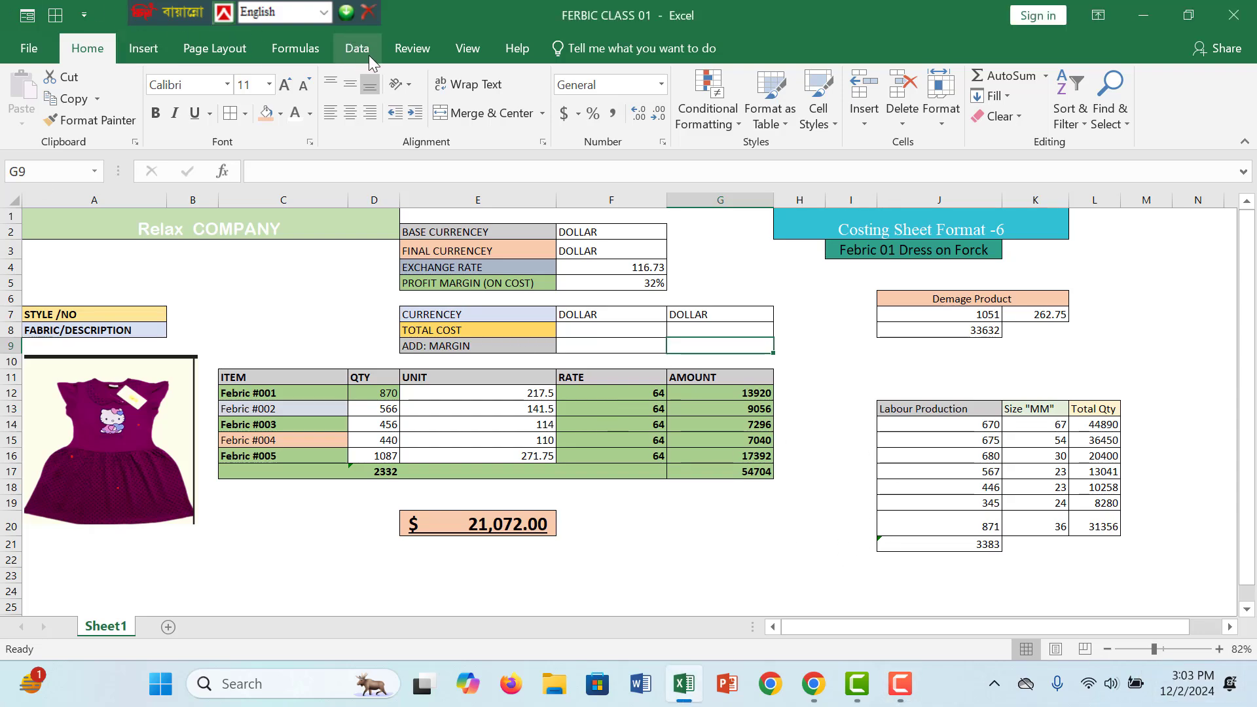
{"action": "left_click", "coordinate": [464, 56]}
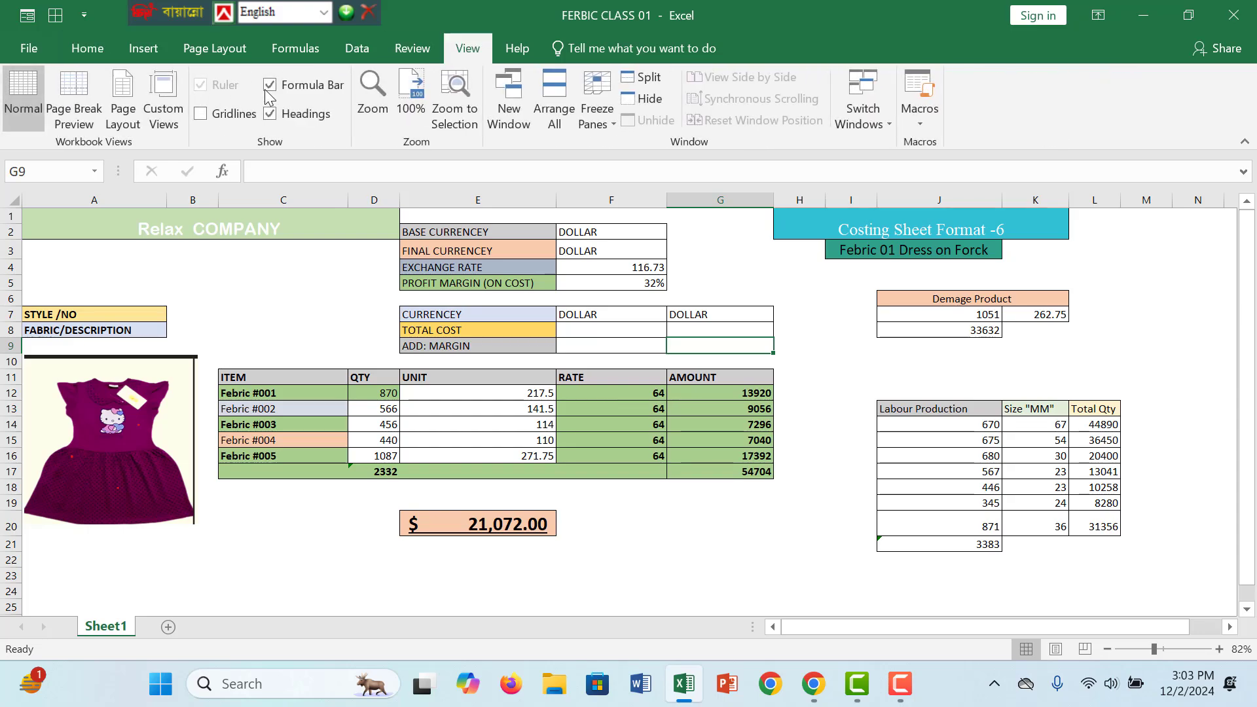
{"action": "left_click", "coordinate": [202, 115]}
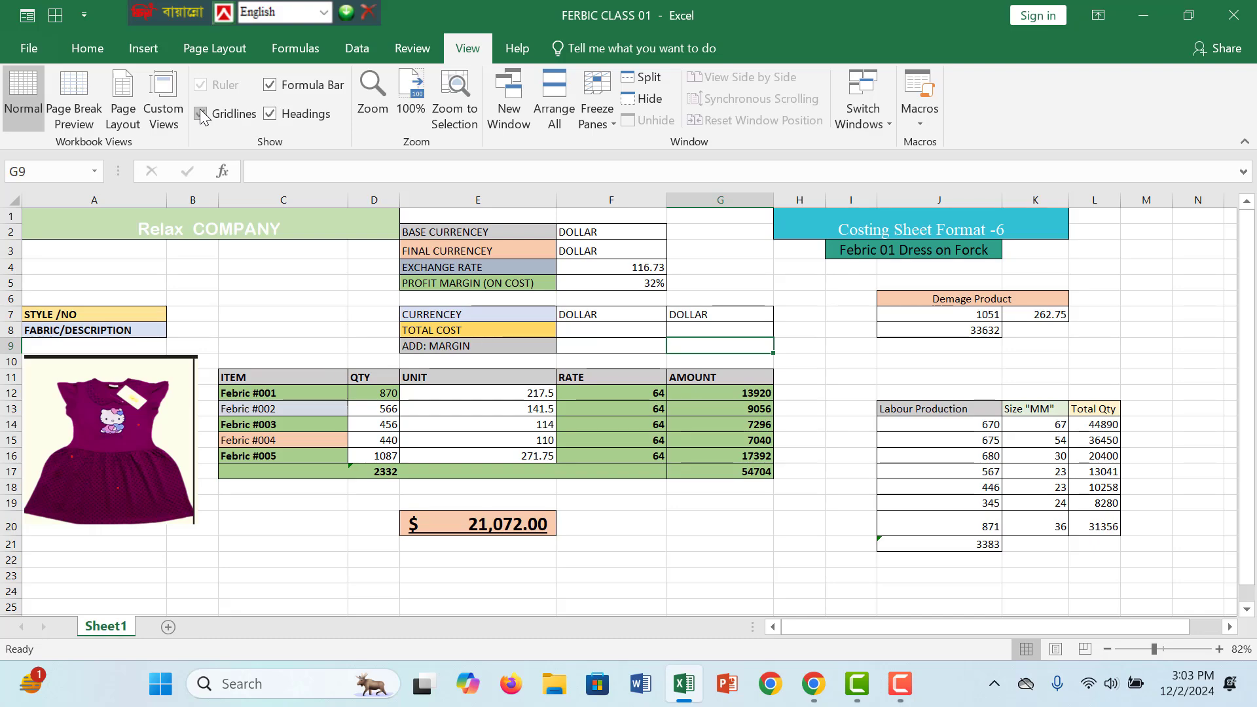
{"action": "left_click", "coordinate": [881, 390]}
Select the whole sheet, hide its gridlines, and clear the selection by choosing an empty cell.
{"action": "left_click", "coordinate": [11, 199]}
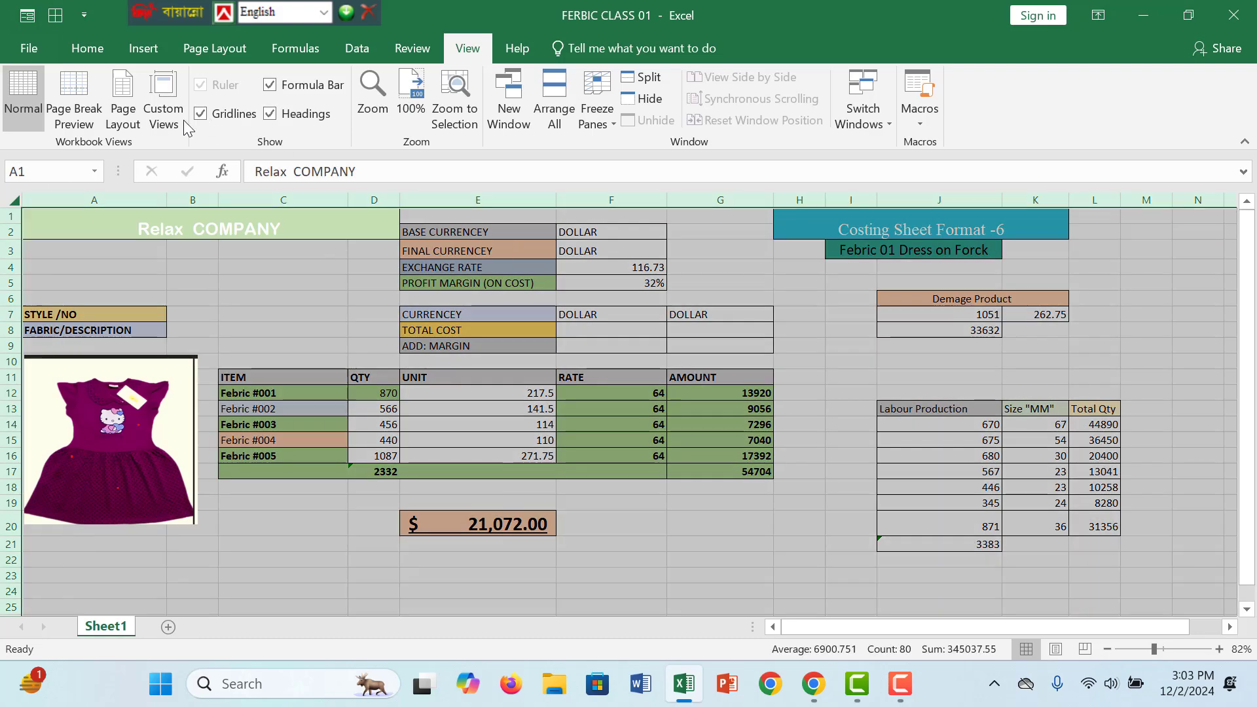
{"action": "left_click", "coordinate": [200, 114]}
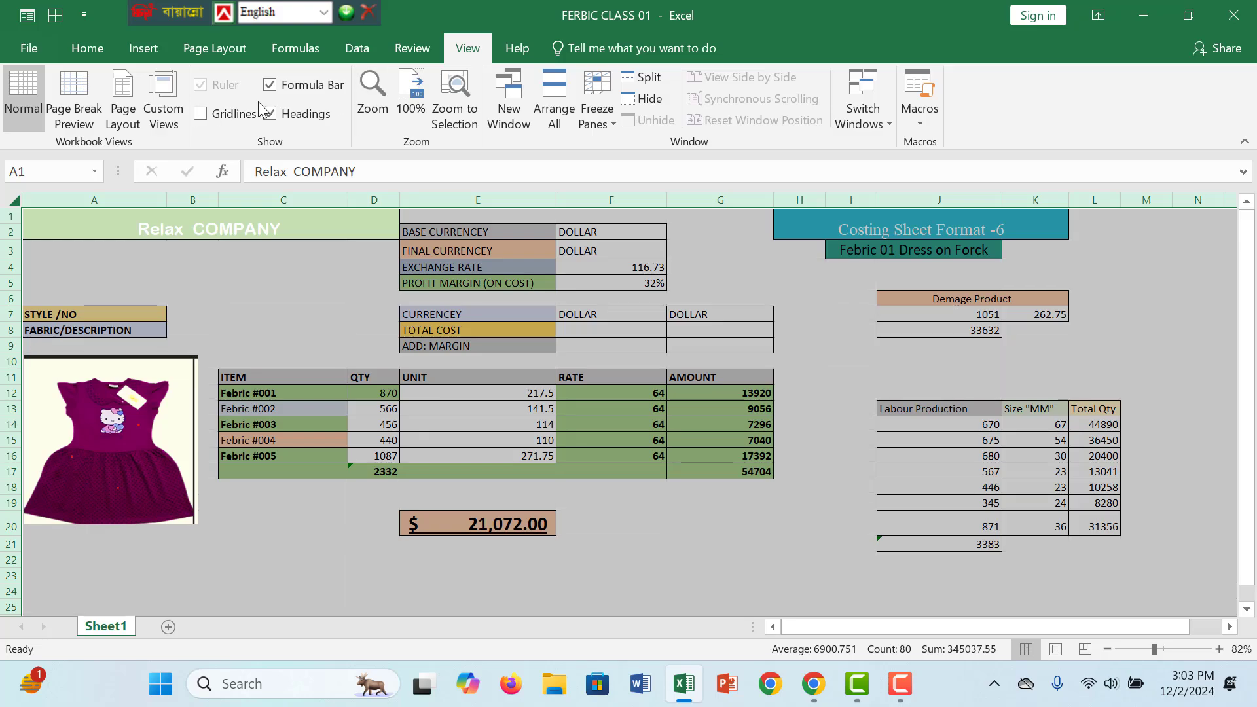
{"action": "left_click", "coordinate": [792, 335]}
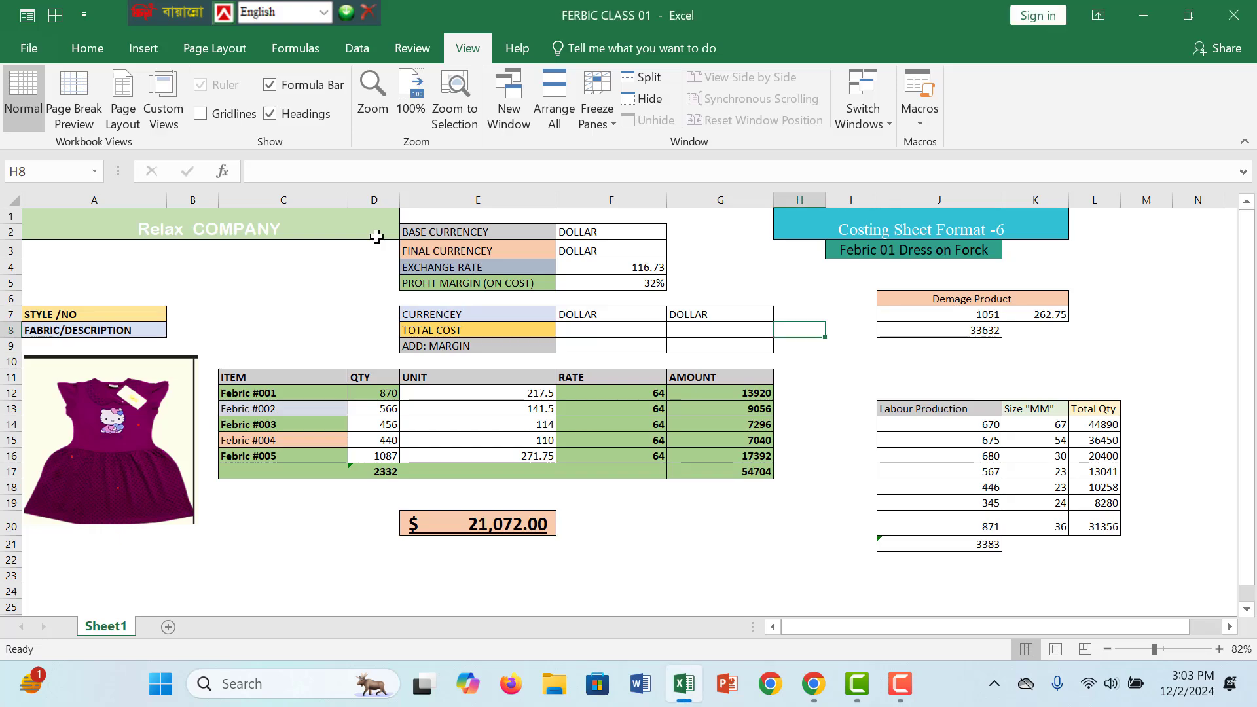
{"action": "left_click", "coordinate": [190, 252]}
{"action": "left_click", "coordinate": [134, 255]}
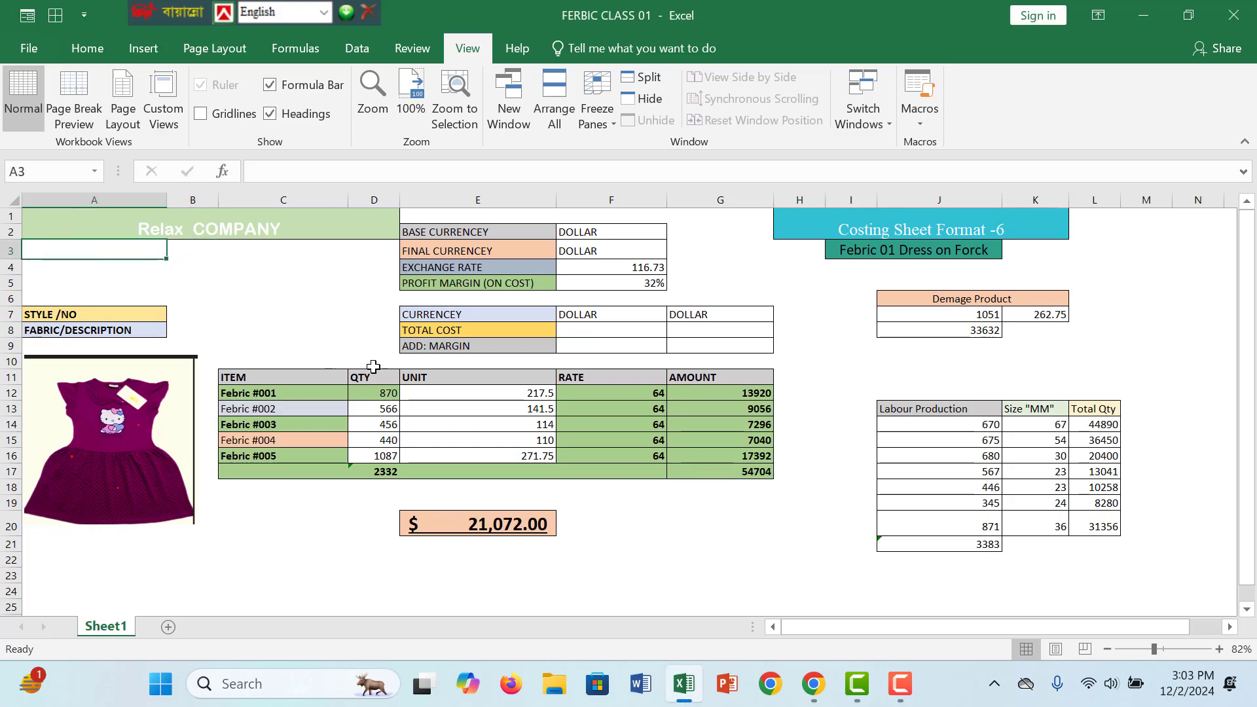
Zoom the sheet out to 74% to review the full costing layout and select the Costing Sheet Format title.
{"action": "left_click", "coordinate": [64, 51]}
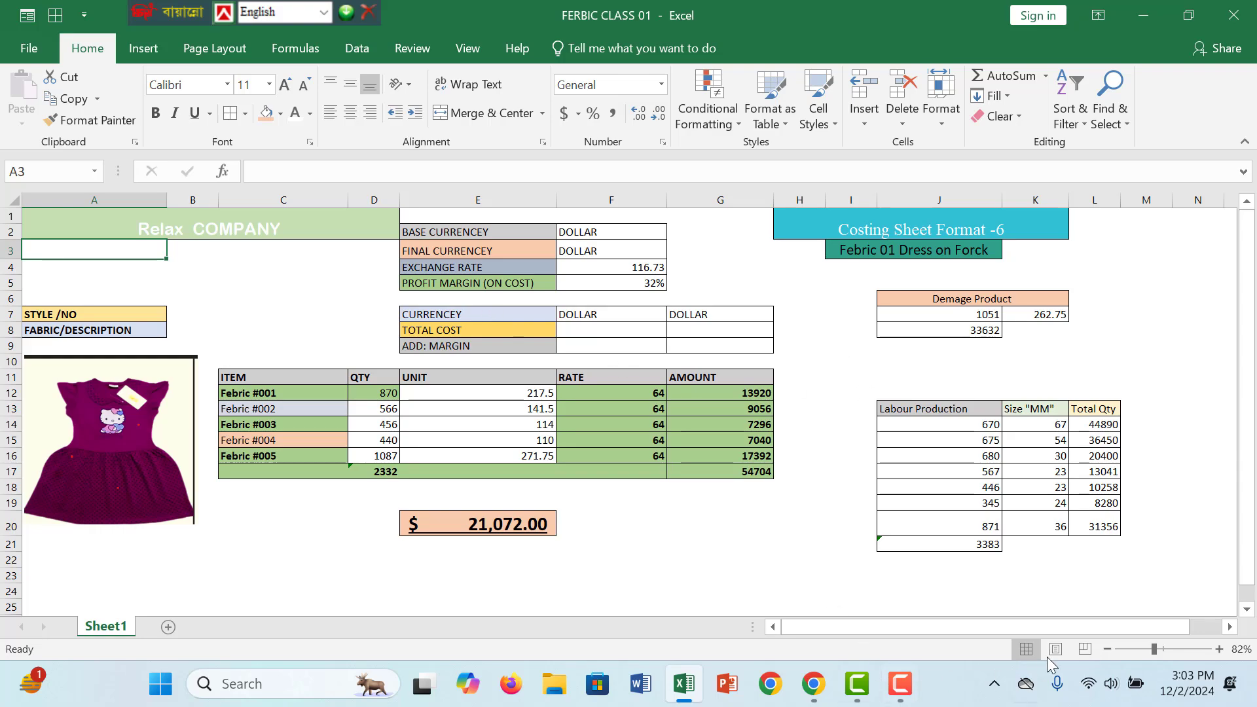
{"action": "left_click_drag", "start_coordinate": [1149, 651], "coordinate": [1146, 652]}
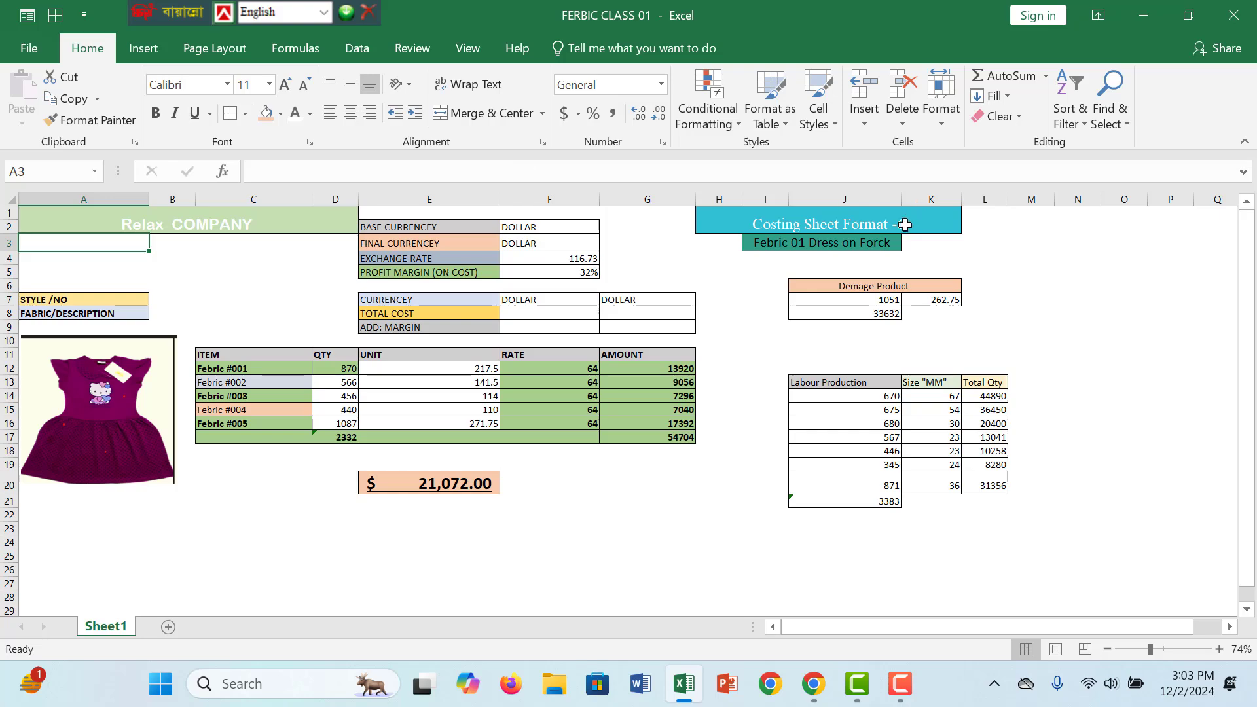
{"action": "left_click", "coordinate": [904, 226]}
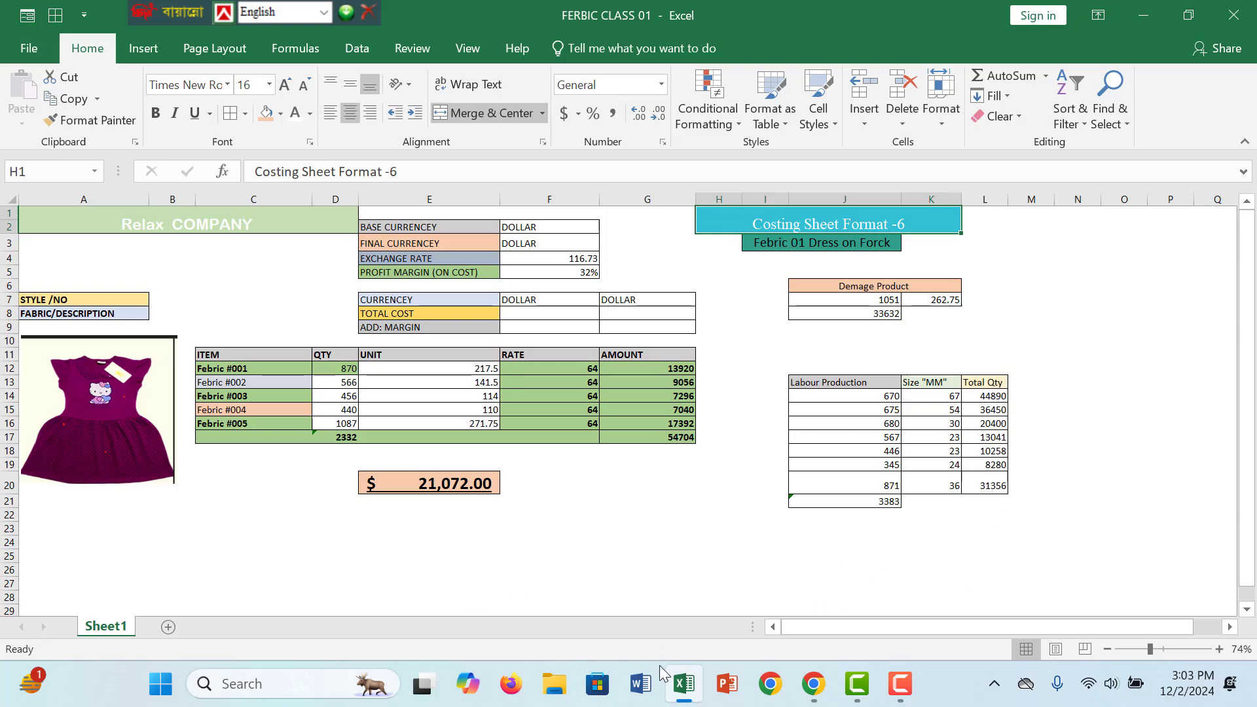
{"action": "mouse_move", "coordinate": [830, 697]}
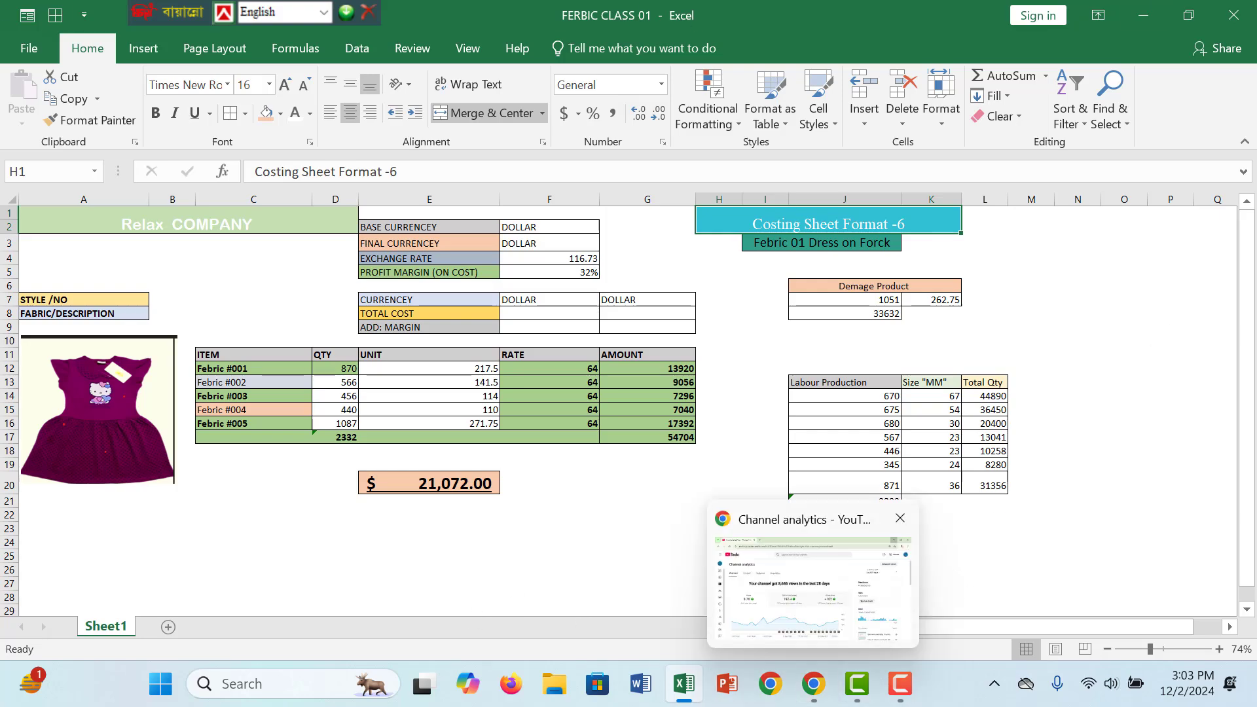
{"action": "left_click", "coordinate": [901, 688]}
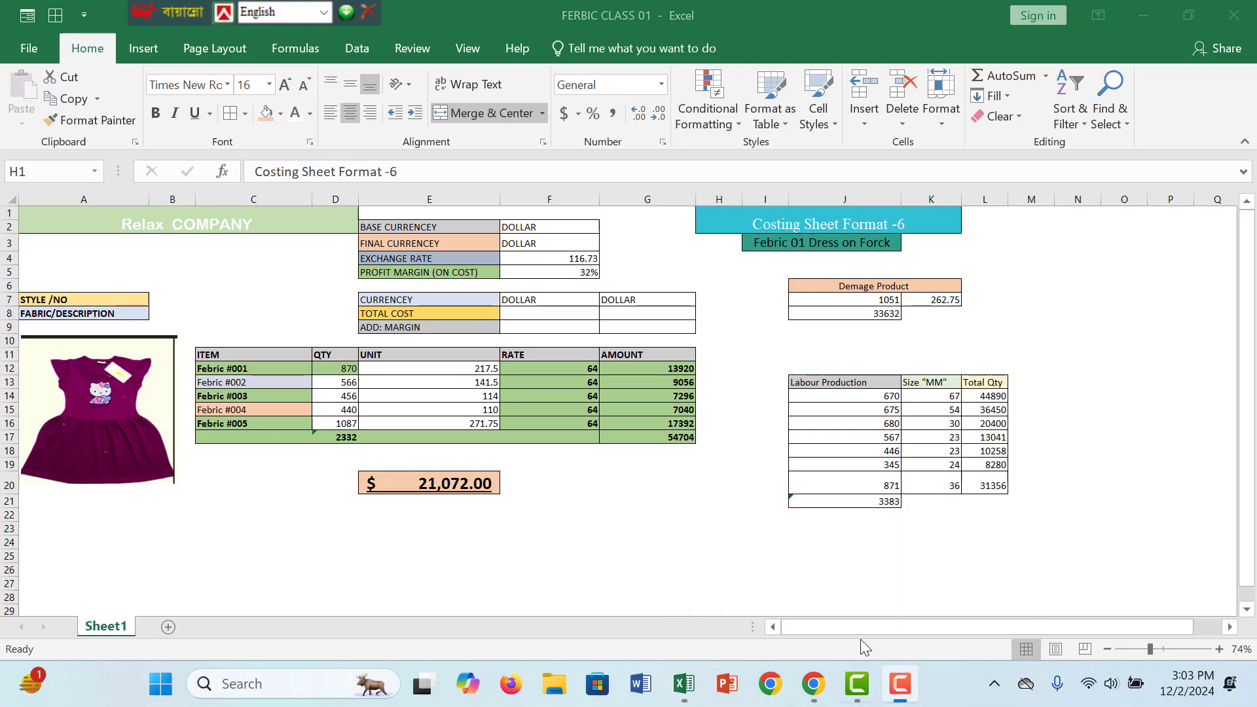